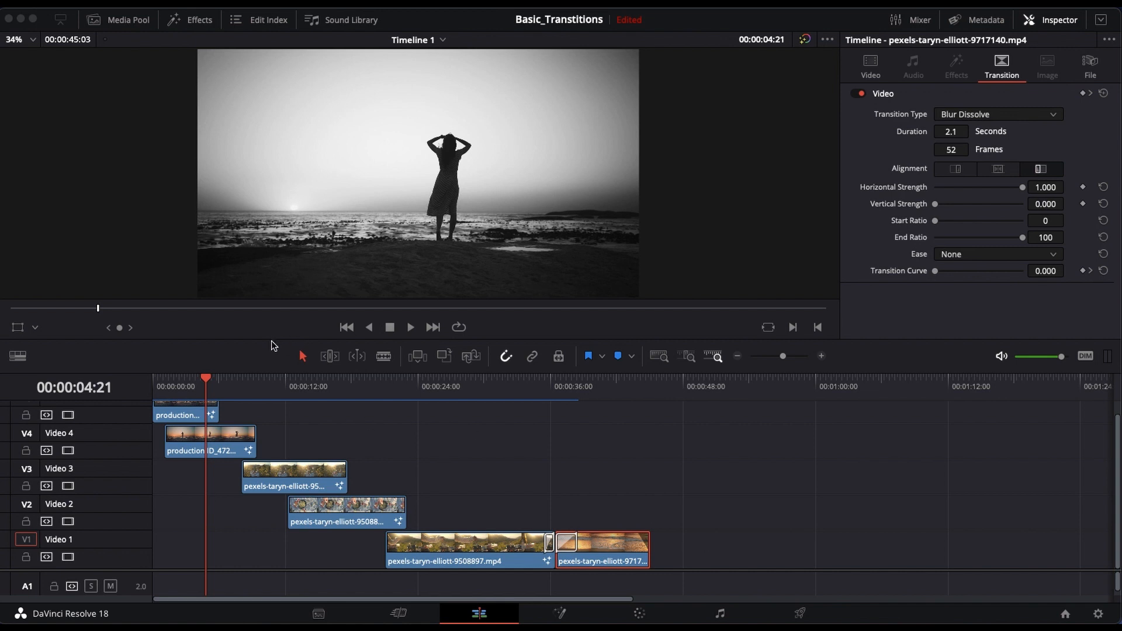
Step: Scrub from the start of the timeline through the clips on Video 5 to Video 2 to review their transitions
click(272, 340)
drag(205, 377, 153, 396)
scroll(209, 461, up, 1)
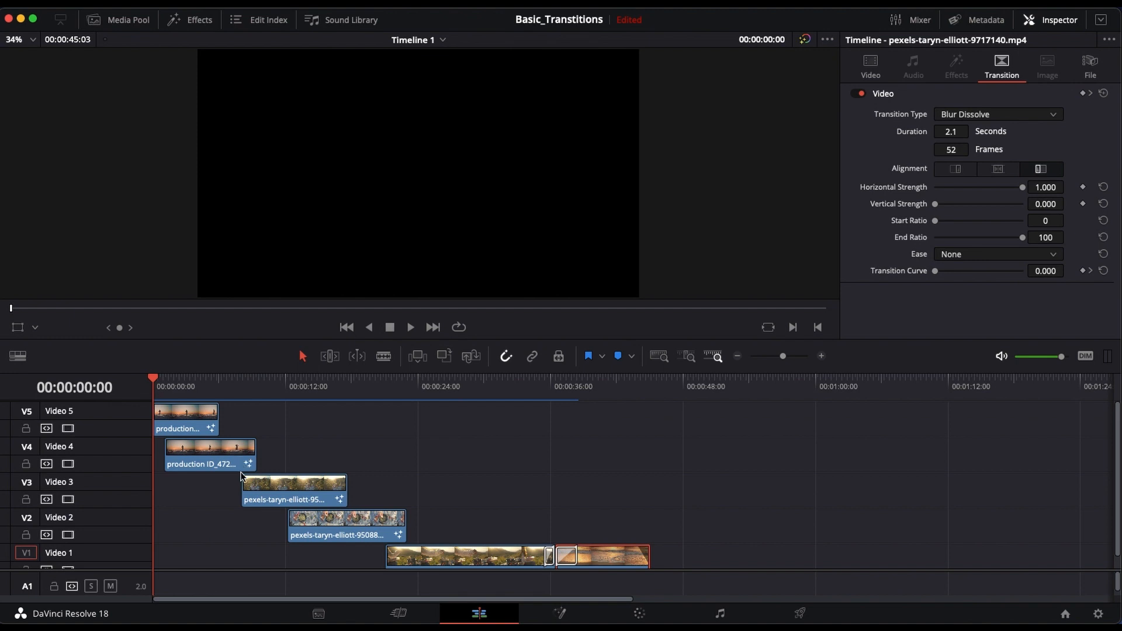
click(188, 416)
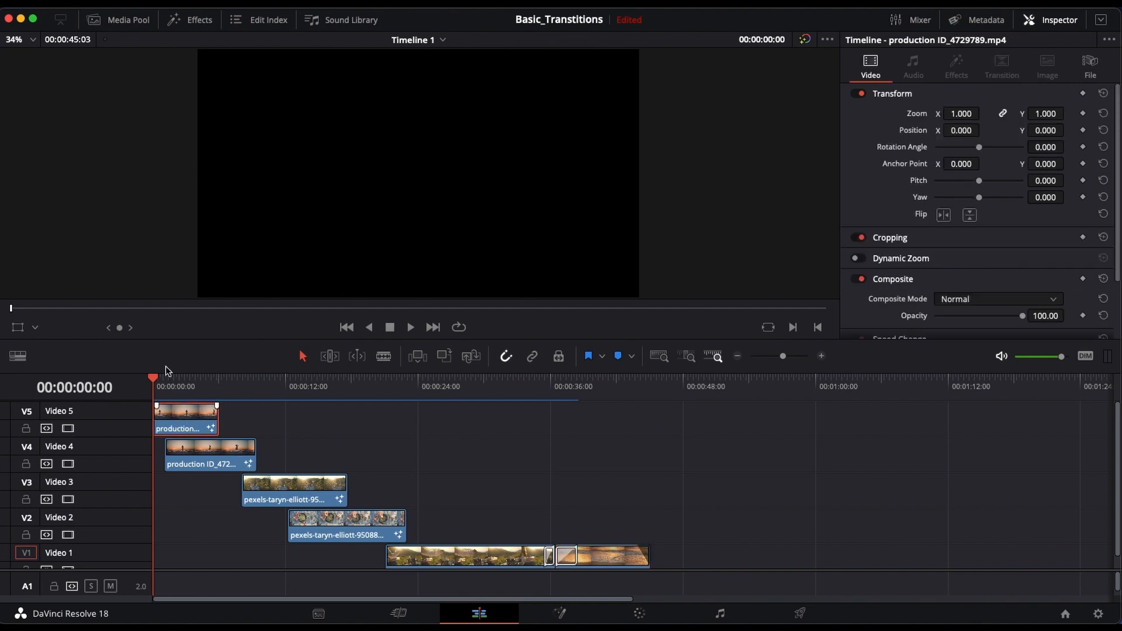
click(166, 379)
drag(171, 380, 203, 382)
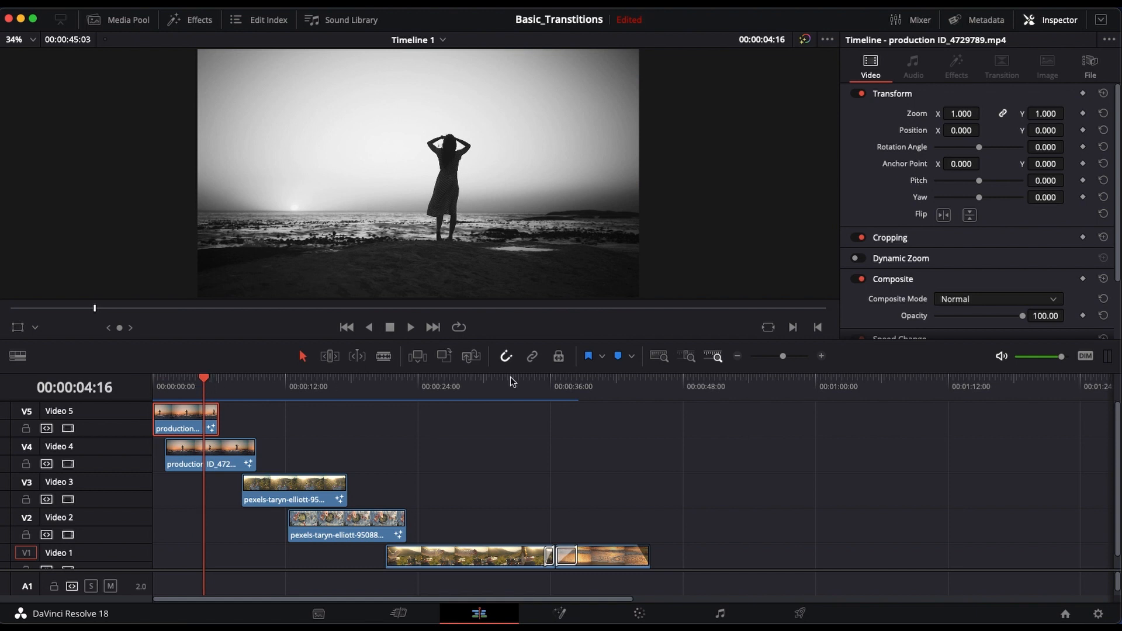
click(203, 380)
drag(202, 379, 215, 381)
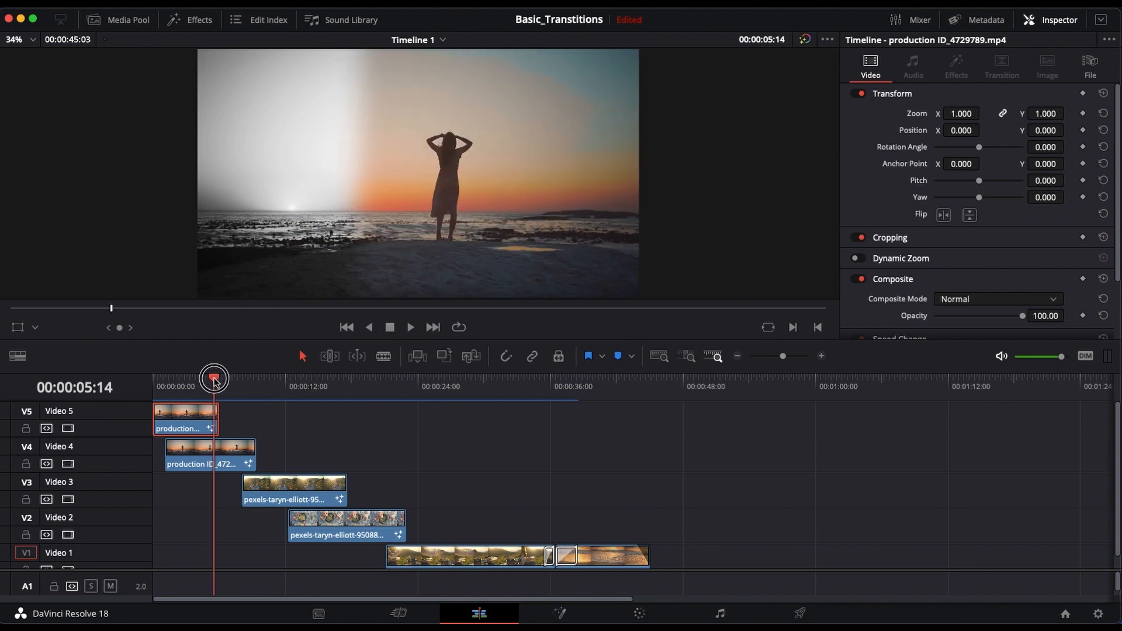
drag(215, 381, 361, 439)
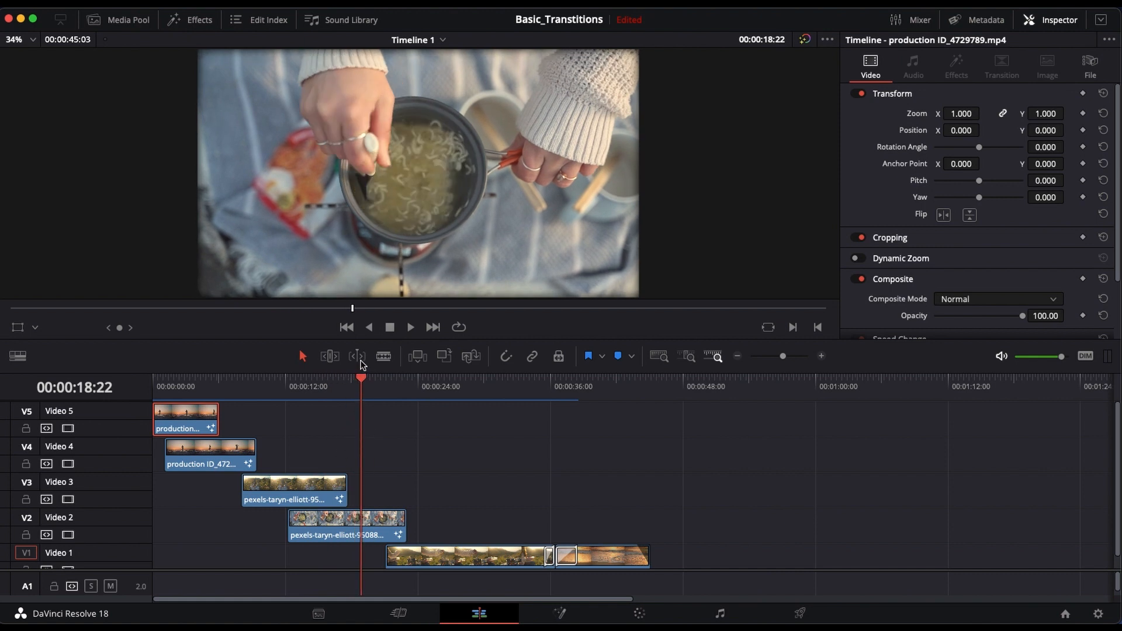
drag(364, 380, 407, 388)
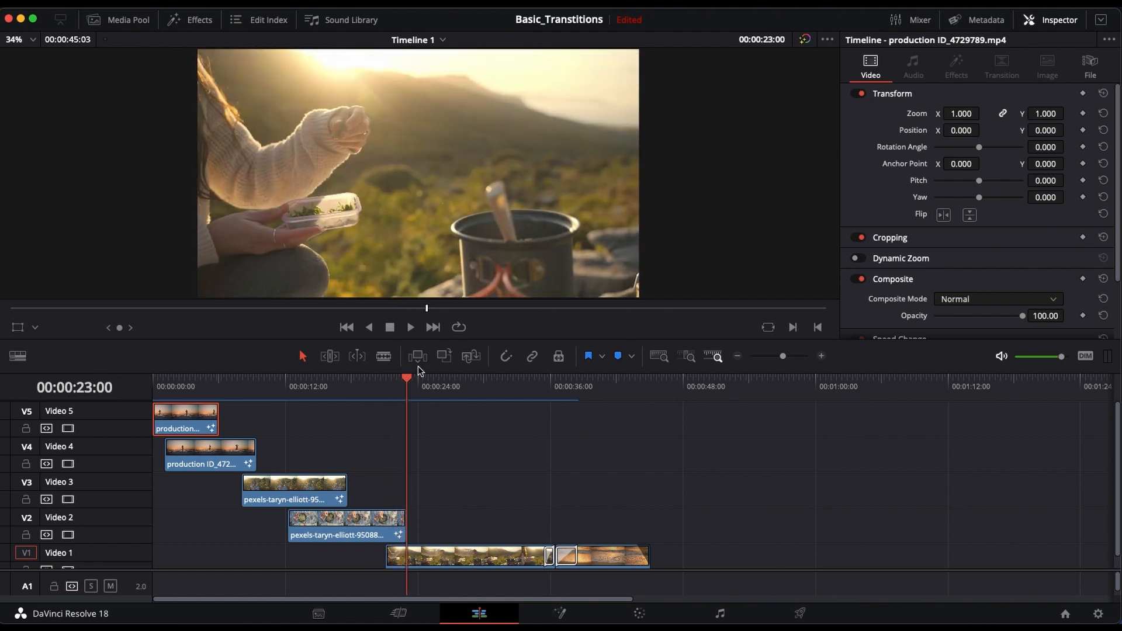
Step: Preview the transition between the two Video 1 clips and the ending of the last clip
scroll(602, 469, down, 1)
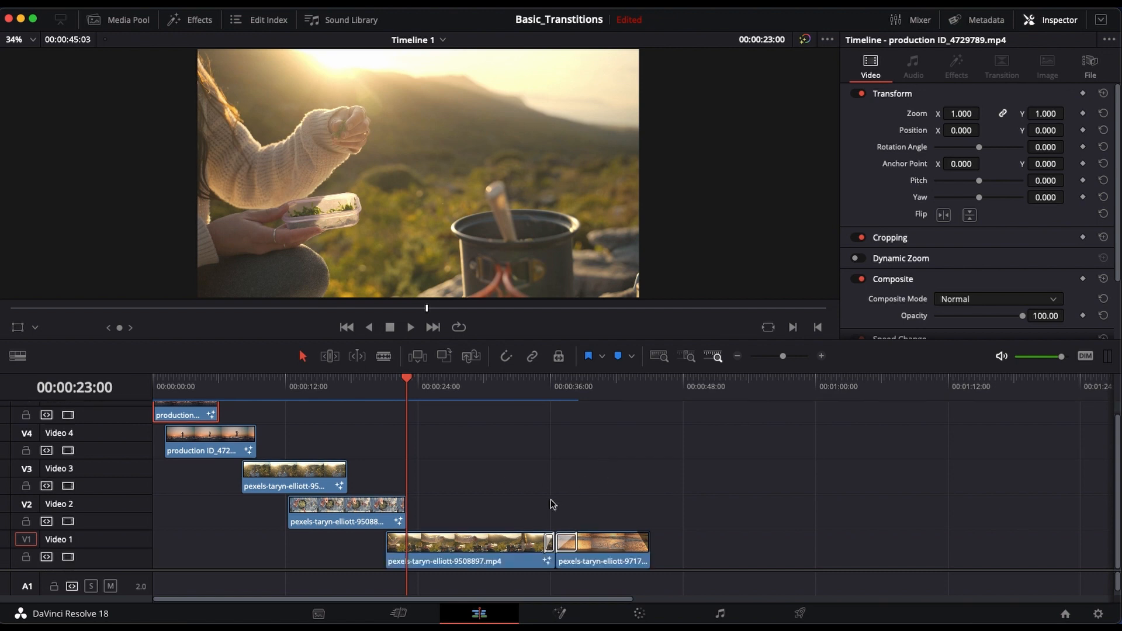
drag(405, 378, 508, 413)
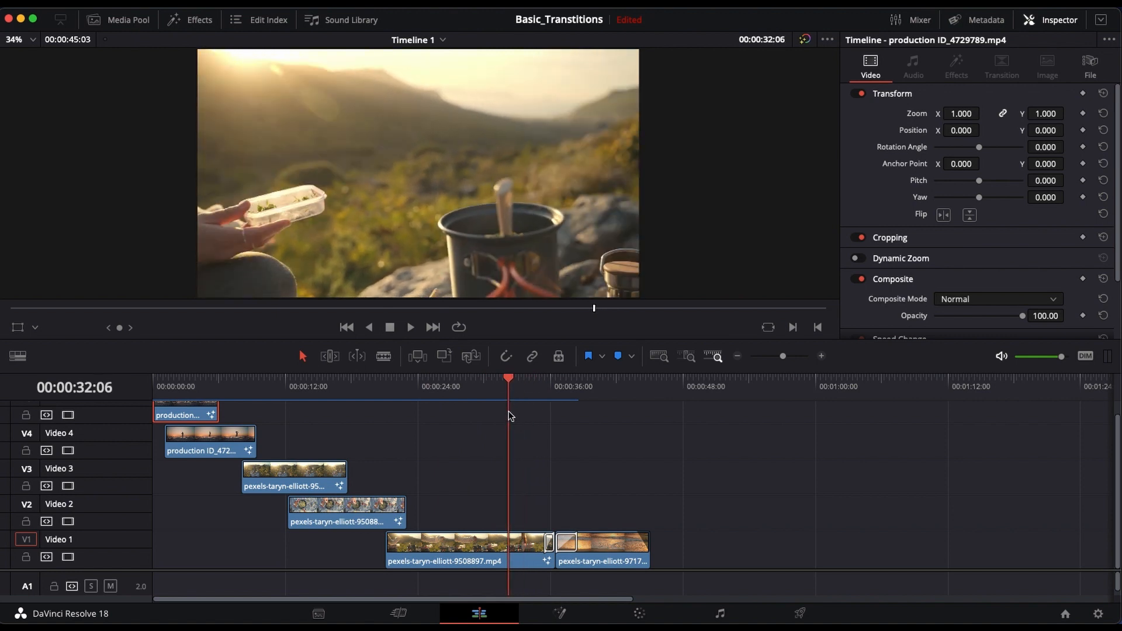
key(space)
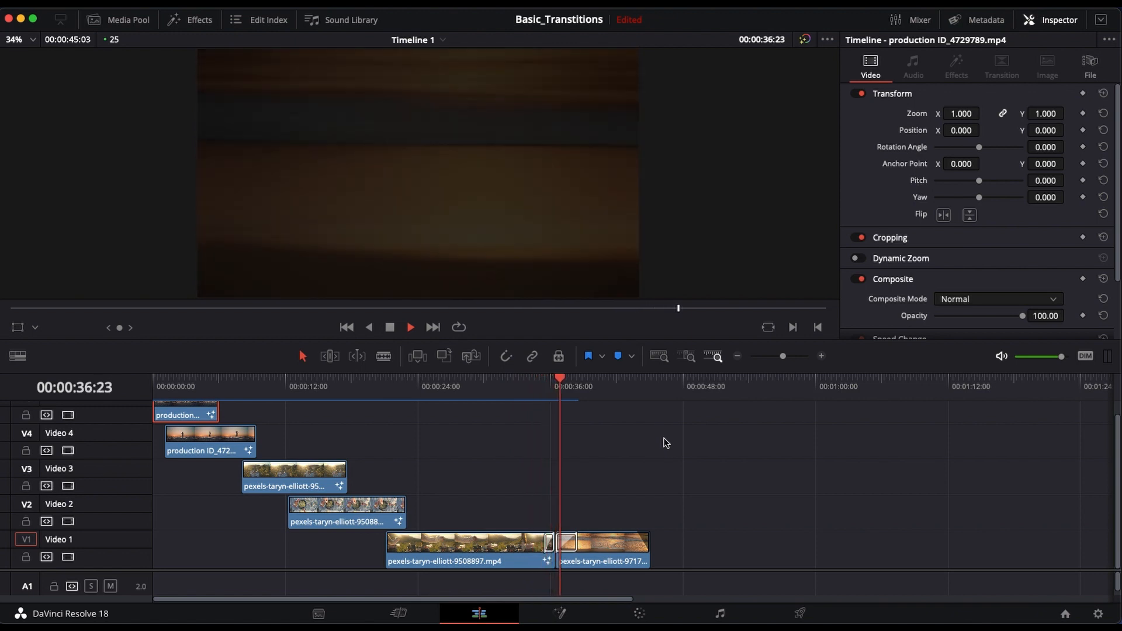
key(space)
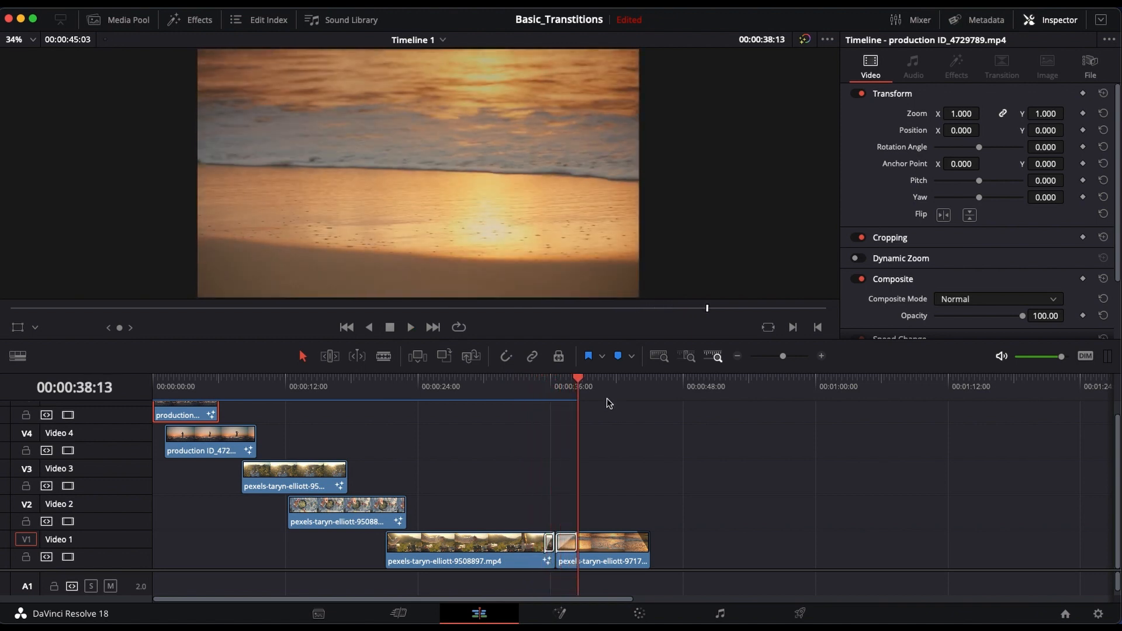
drag(579, 382, 618, 411)
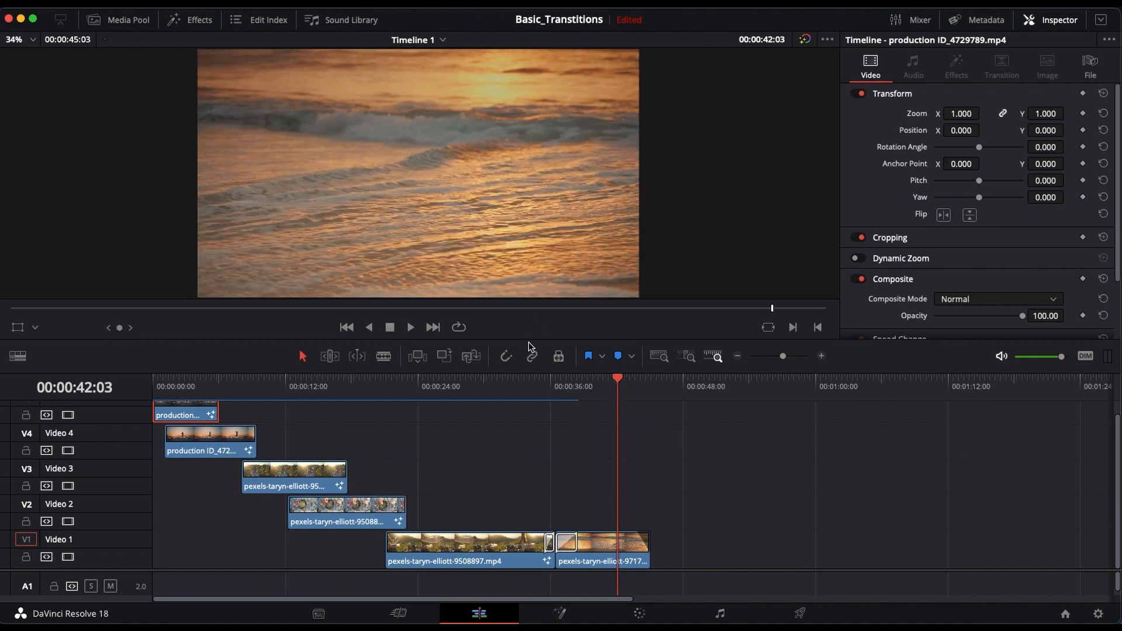
Step: Adjust the fade-out at the end of the last Video 1 clip to about 2 seconds and preview the fade
click(641, 548)
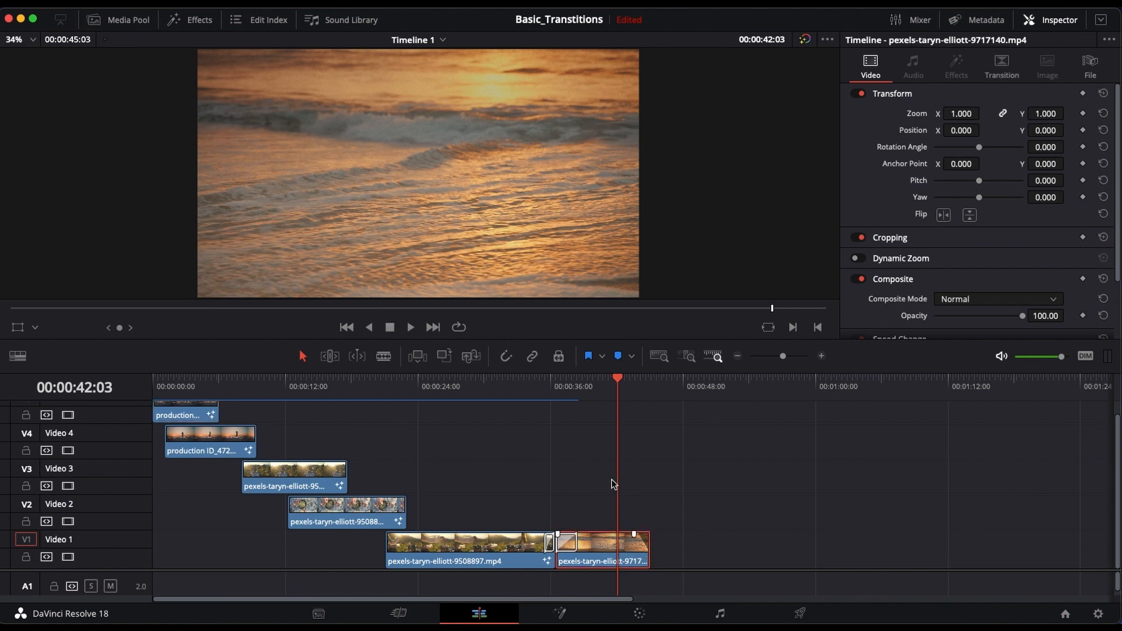
click(374, 517)
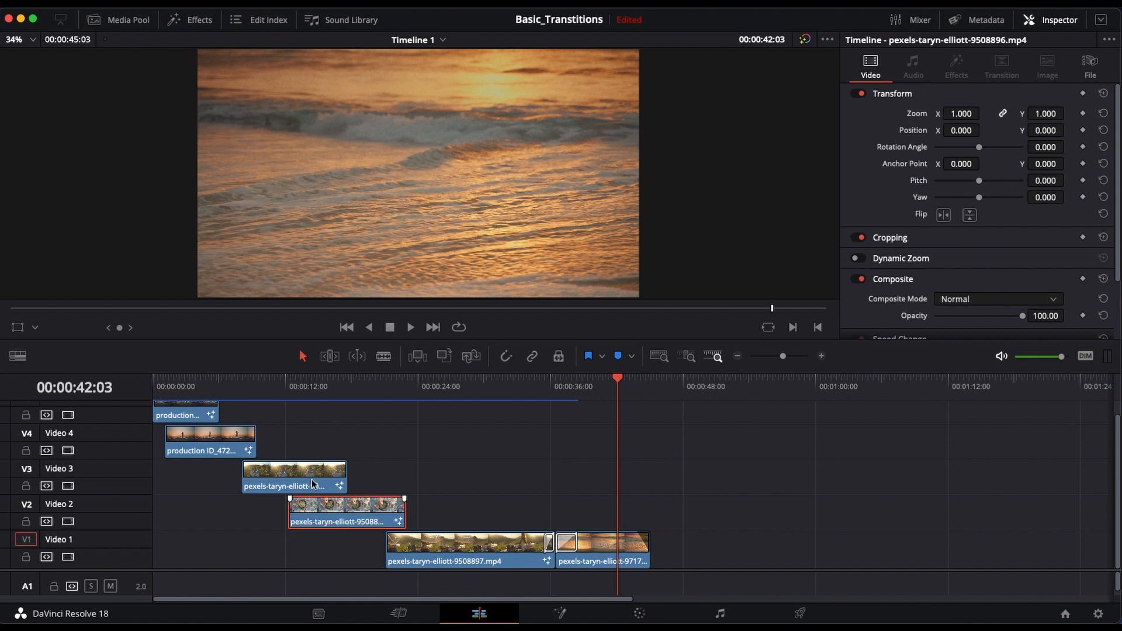
click(572, 545)
click(603, 549)
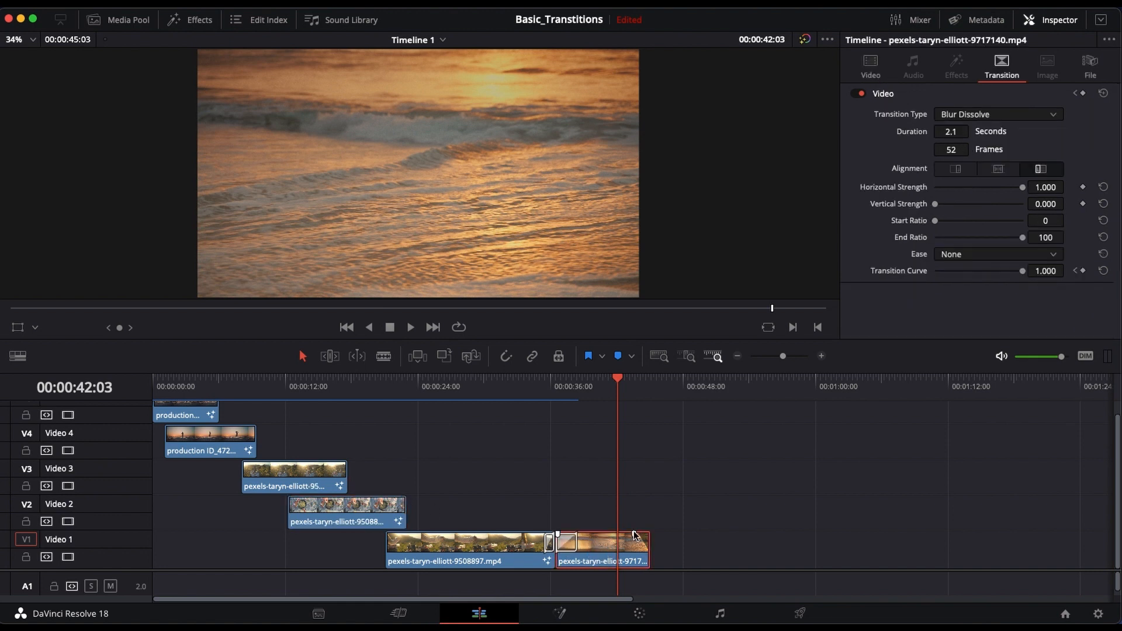
drag(634, 535, 594, 536)
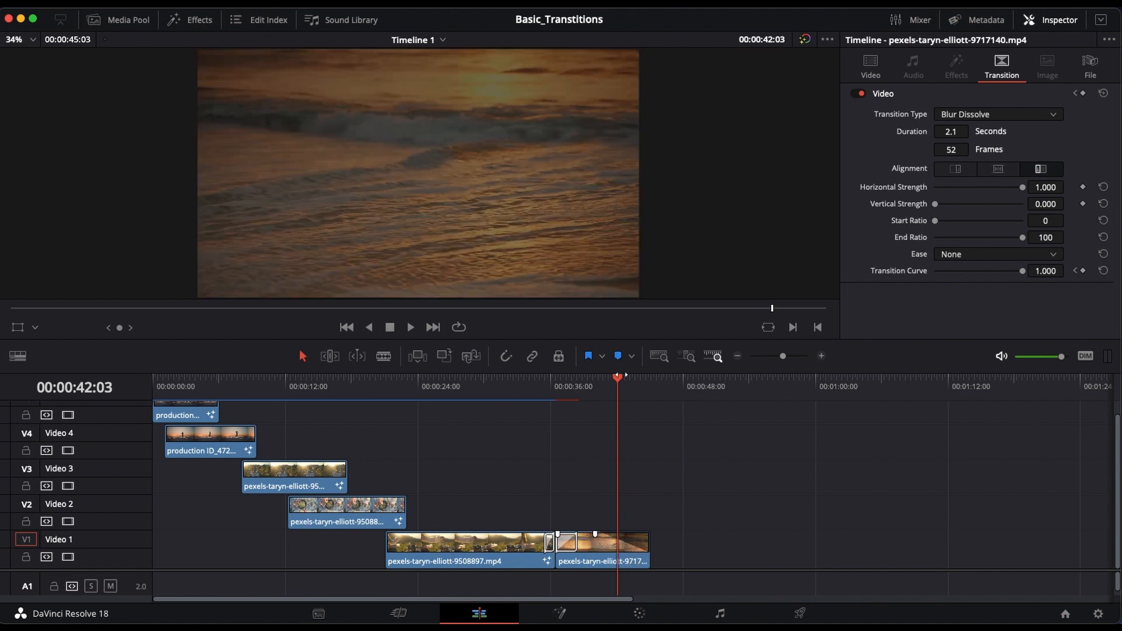
mouse_move(625, 376)
mouse_down()
mouse_move(609, 381)
mouse_move(639, 382)
mouse_up()
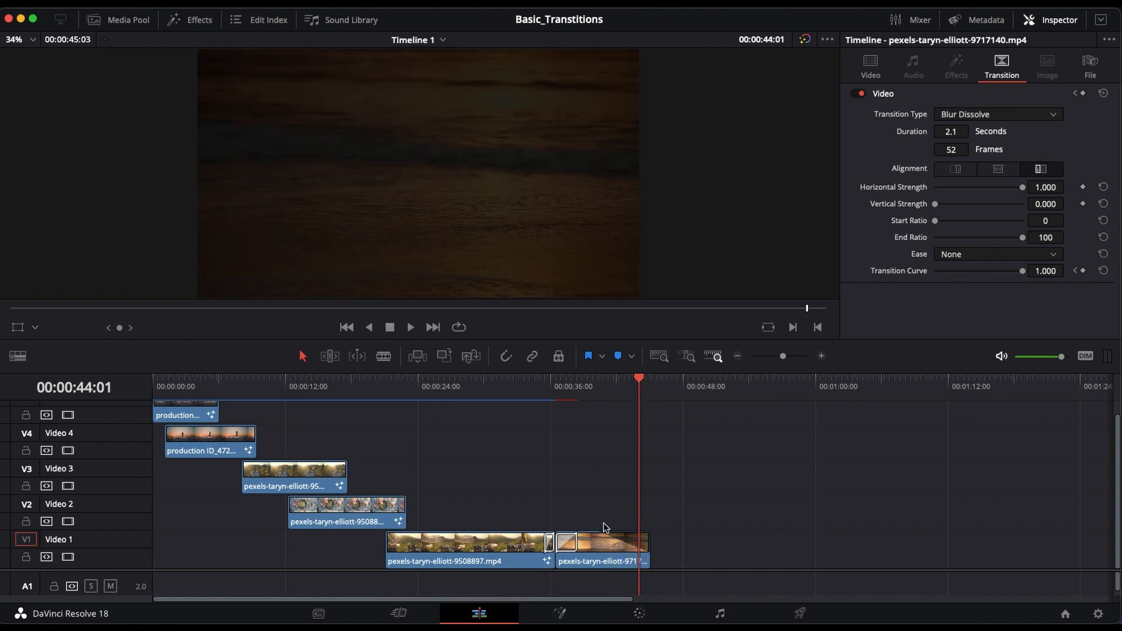
drag(596, 533, 630, 534)
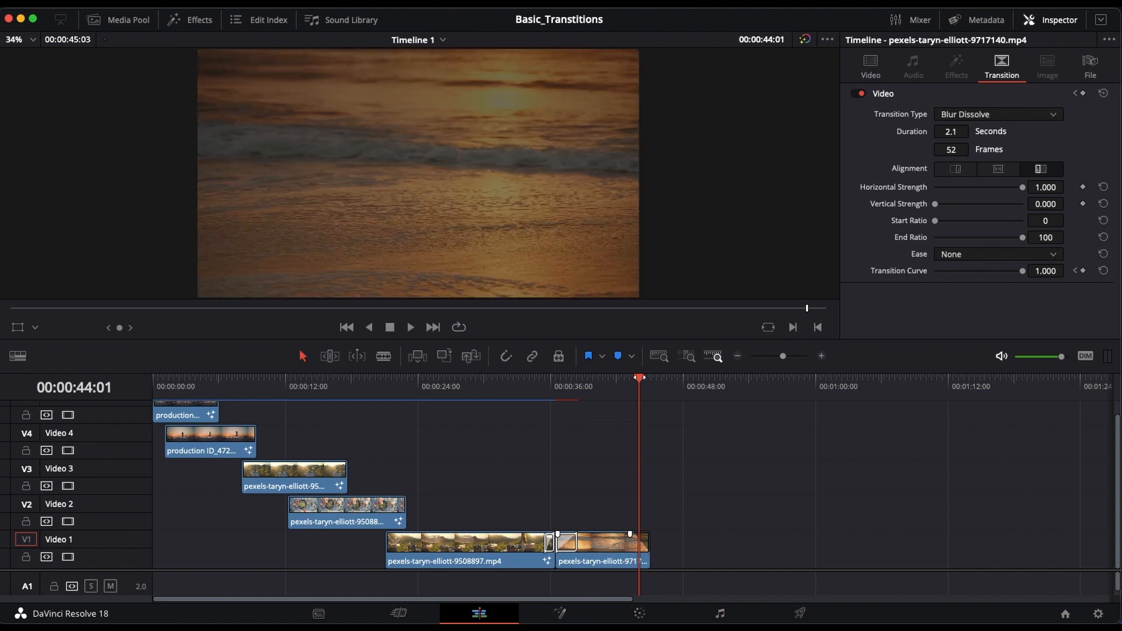
drag(638, 379, 609, 381)
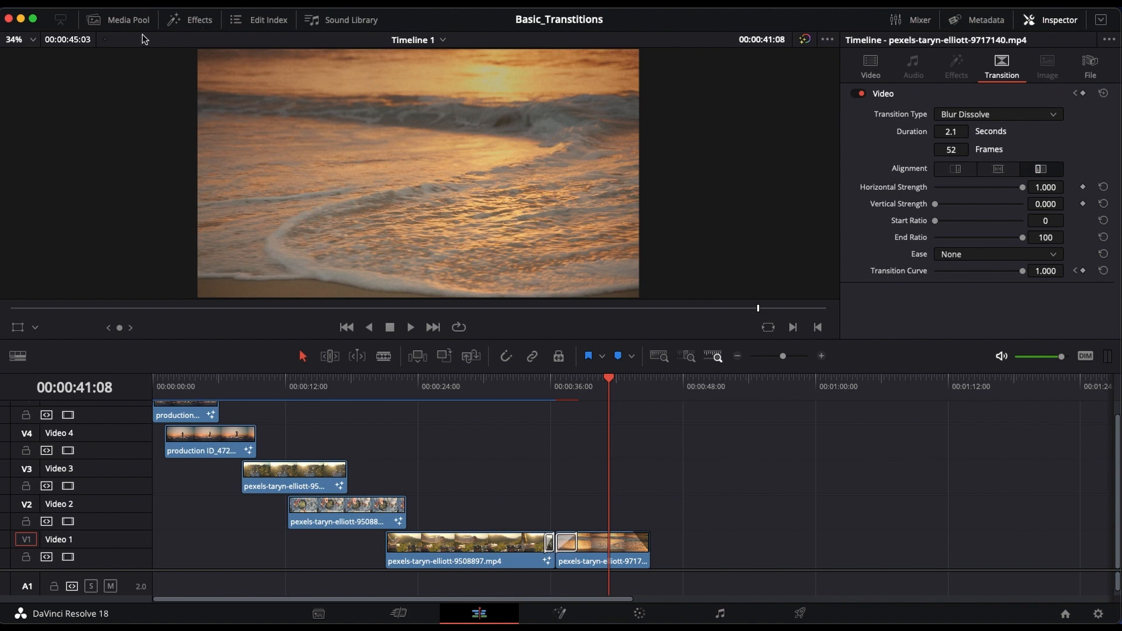
Step: With the video transitions library open, delete both Blur Dissolve transitions at the cut between the two Video 1 clips
click(190, 21)
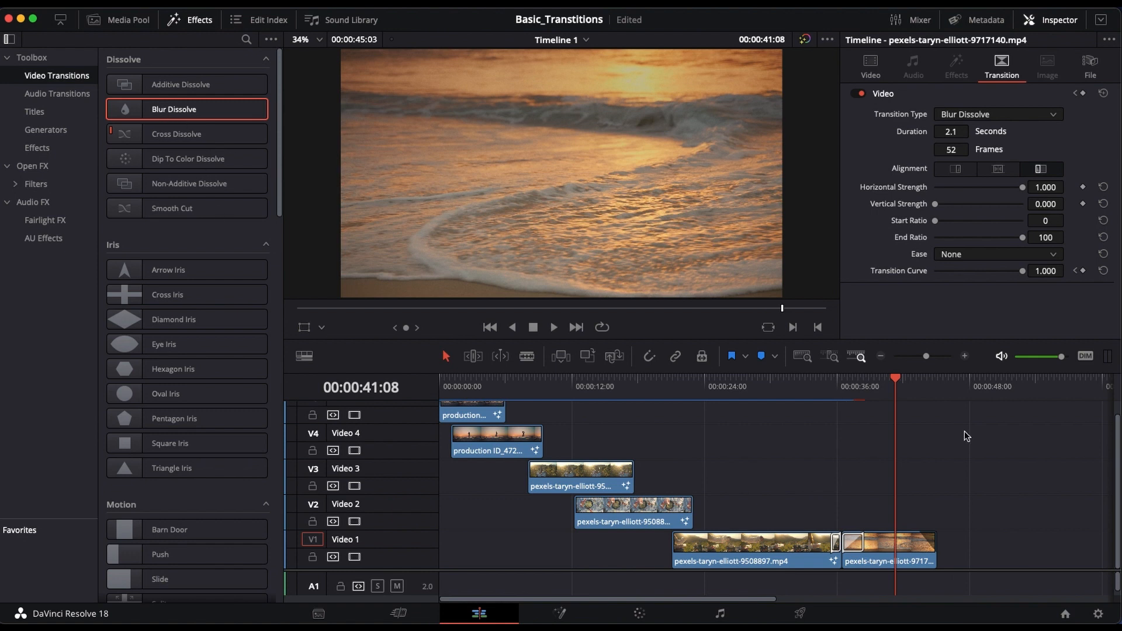
click(853, 544)
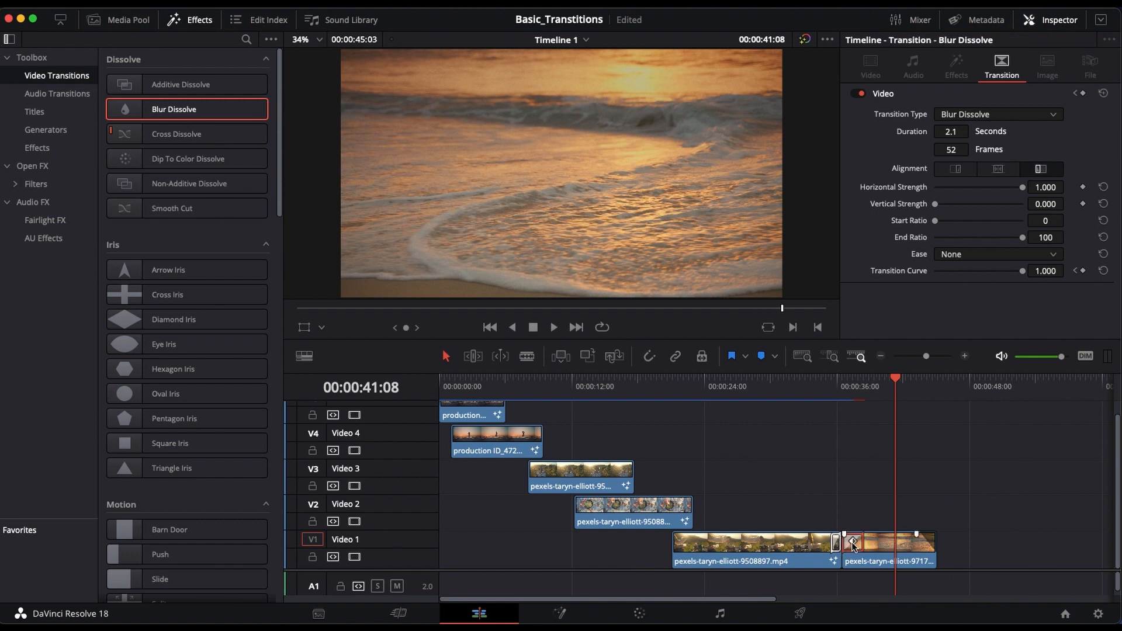
key(Delete)
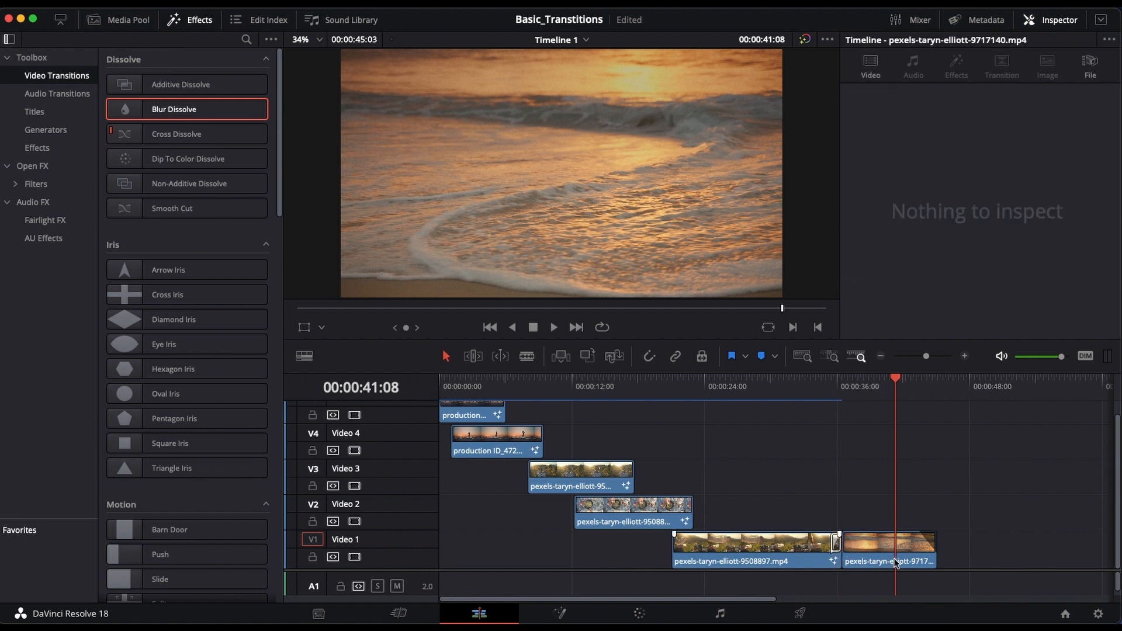
click(834, 540)
key(Delete)
Step: Move the last Video 1 clip about 2 seconds later and add Blur Dissolve to the facing ends of both clips
drag(876, 541, 899, 540)
click(873, 496)
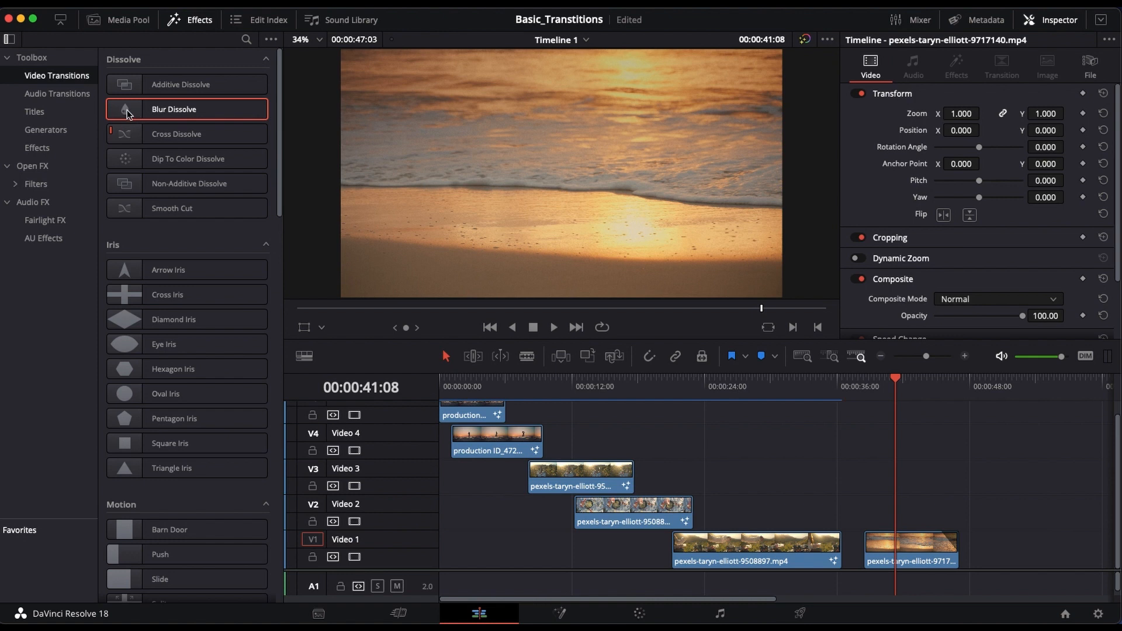
mouse_move(126, 113)
mouse_down()
mouse_move(356, 193)
mouse_move(834, 547)
mouse_up()
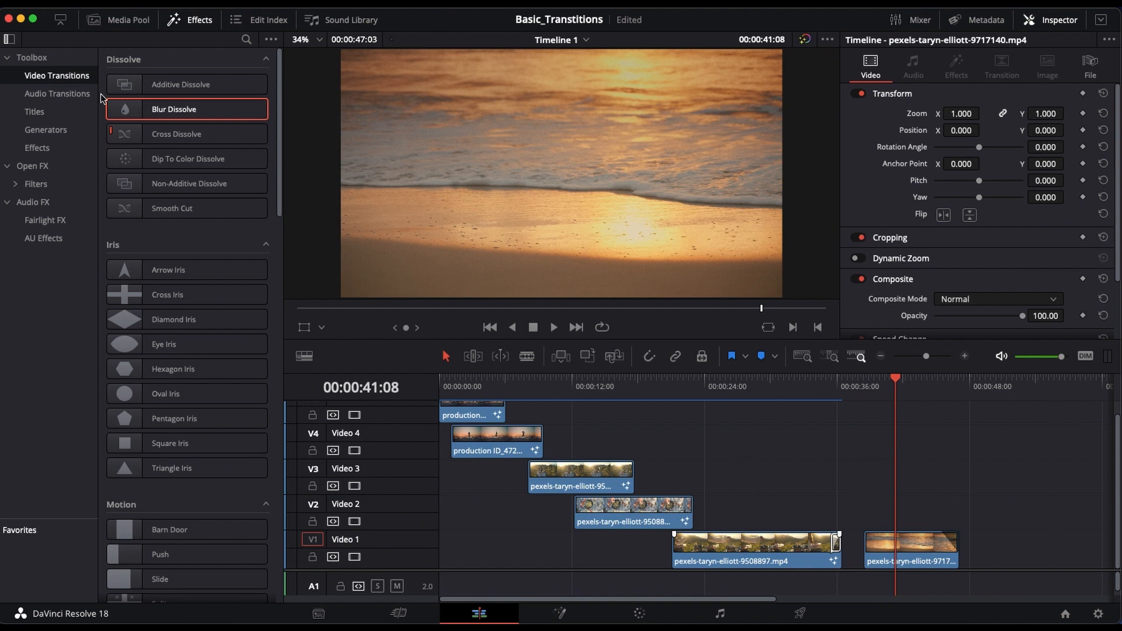
drag(121, 114, 877, 556)
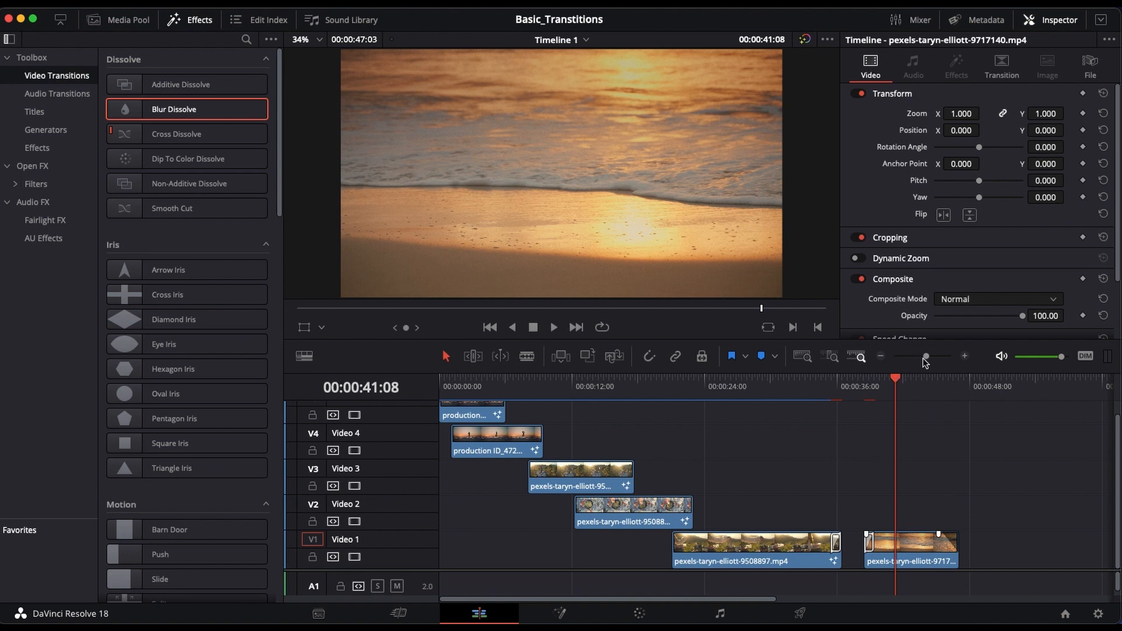
Step: Move the last Video 1 clip back against the end of the preceding clip and turn snapping off
drag(926, 357, 929, 357)
drag(929, 358, 930, 358)
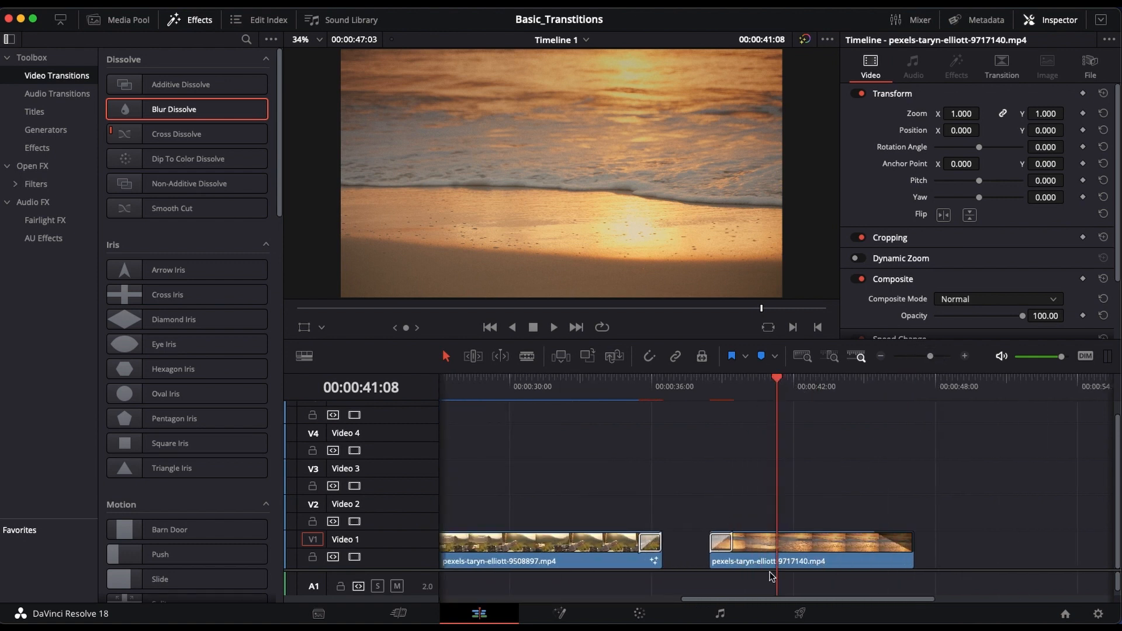
mouse_move(826, 541)
mouse_down()
mouse_move(777, 549)
mouse_move(826, 541)
mouse_move(811, 541)
mouse_up()
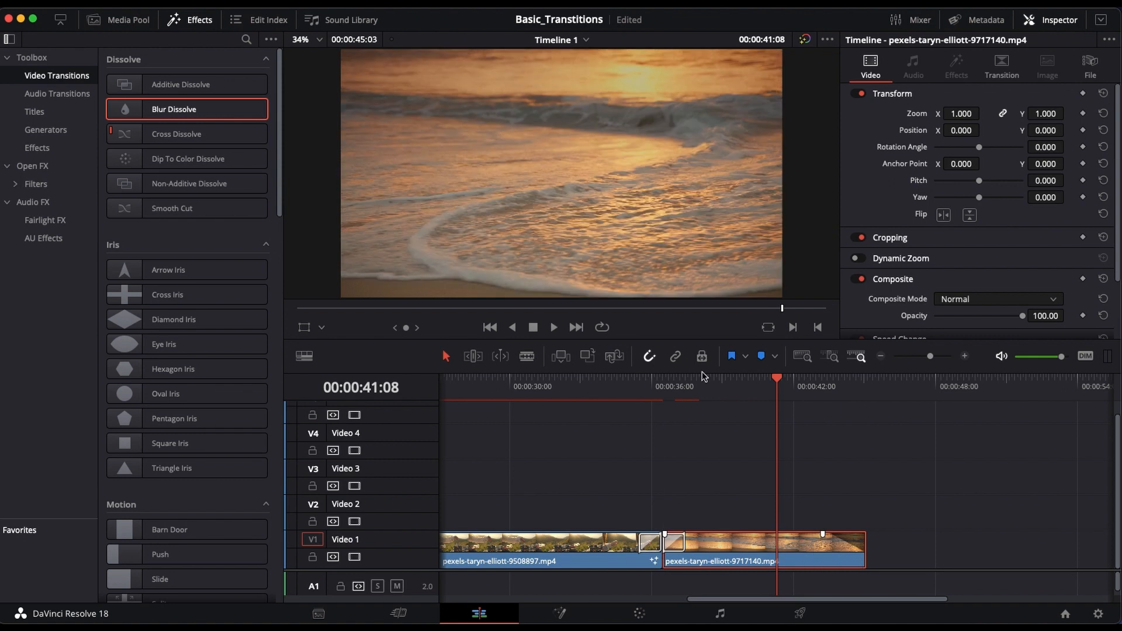
click(647, 357)
Step: Play the timeline across the cut between the two Video 1 clips to preview the Blur Dissolve transitions
drag(778, 381, 636, 389)
key(space)
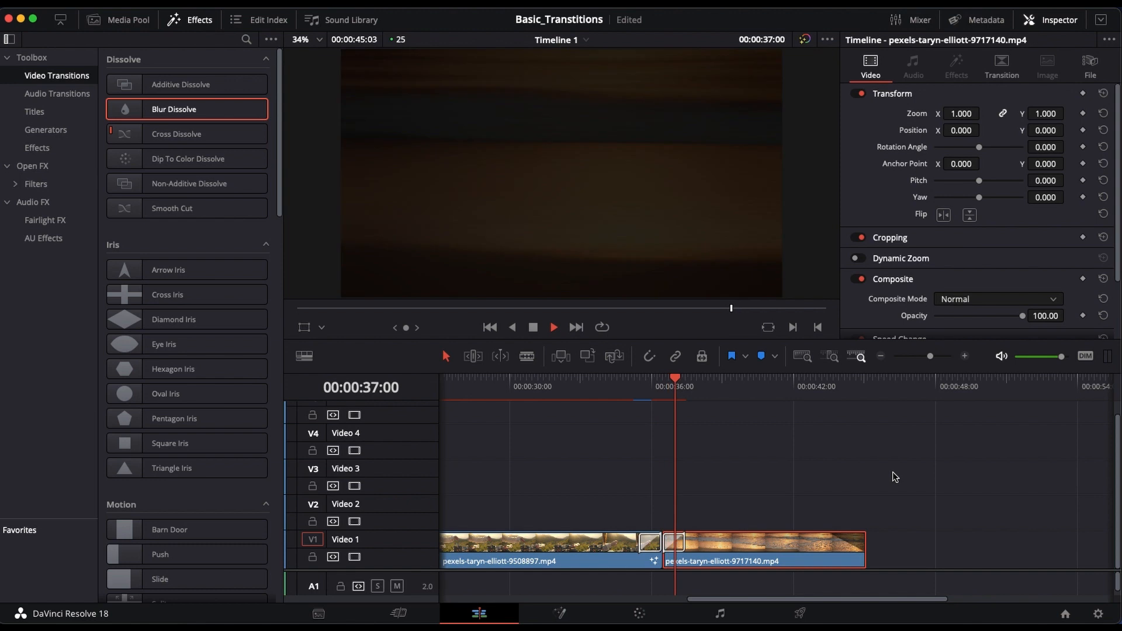
key(space)
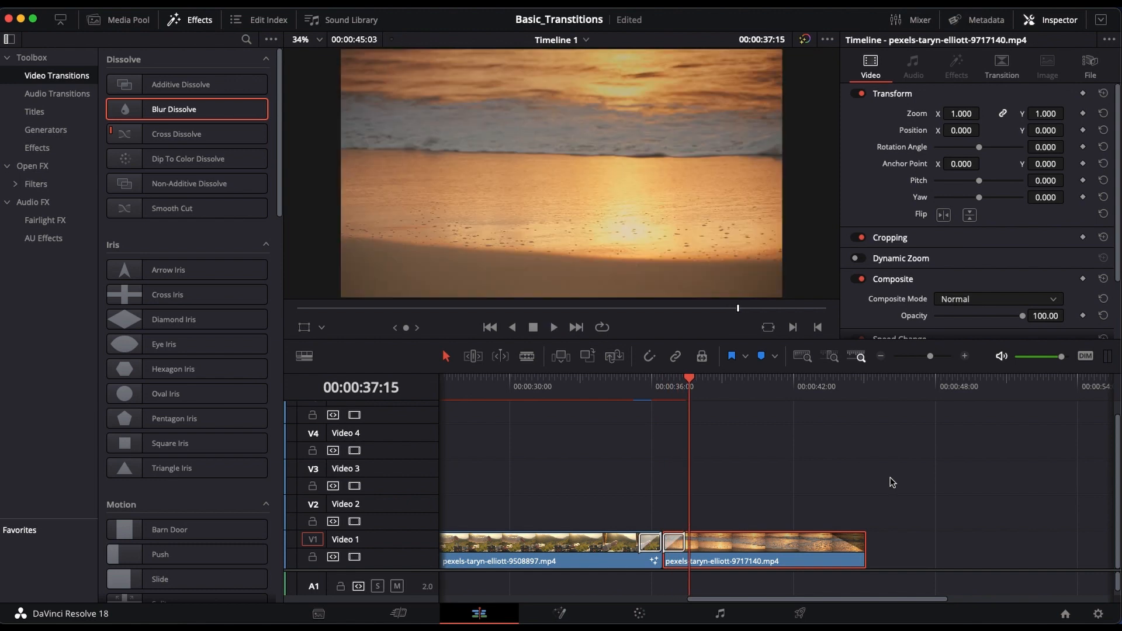
drag(687, 383, 777, 381)
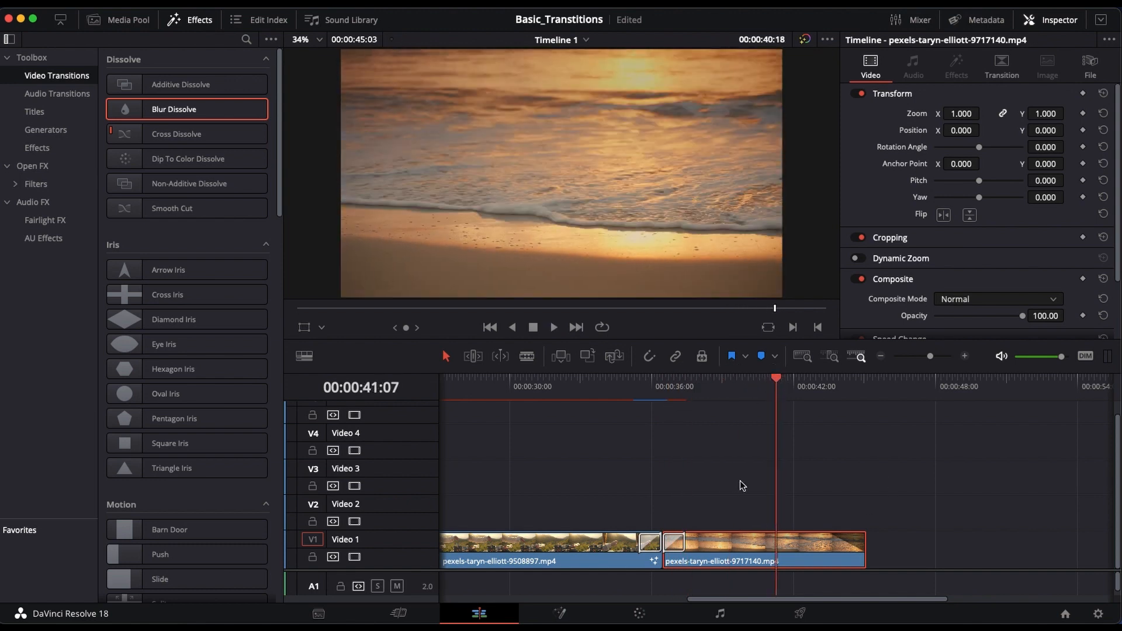
Step: Lengthen the Blur Dissolve at the start of the last Video 1 clip to 2.4 seconds
click(675, 544)
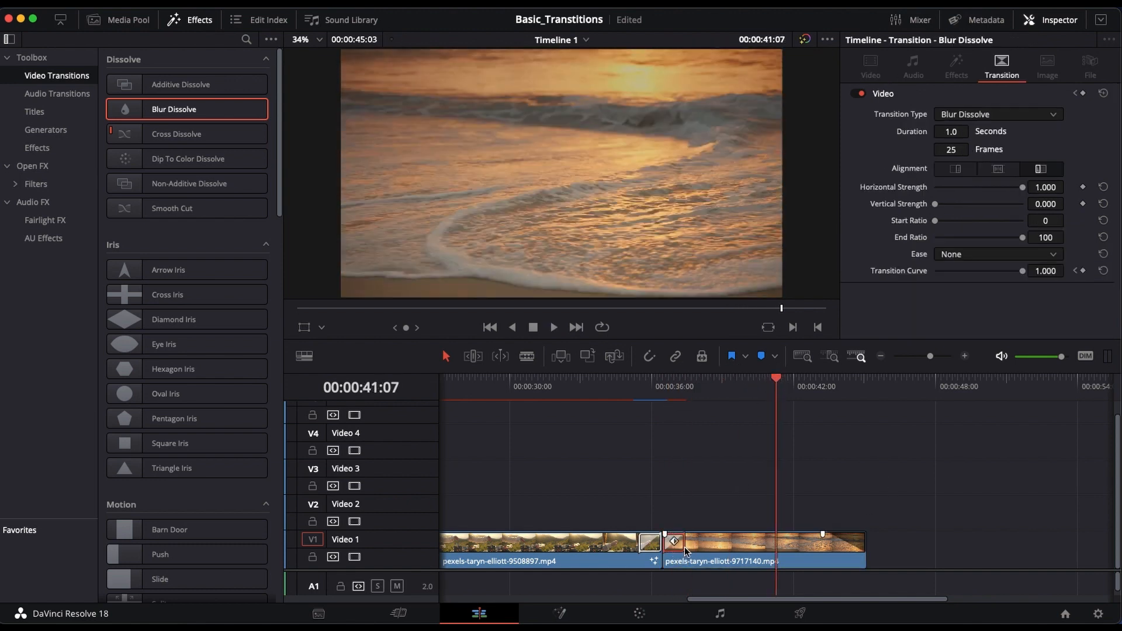
drag(670, 548, 685, 549)
drag(931, 356, 933, 356)
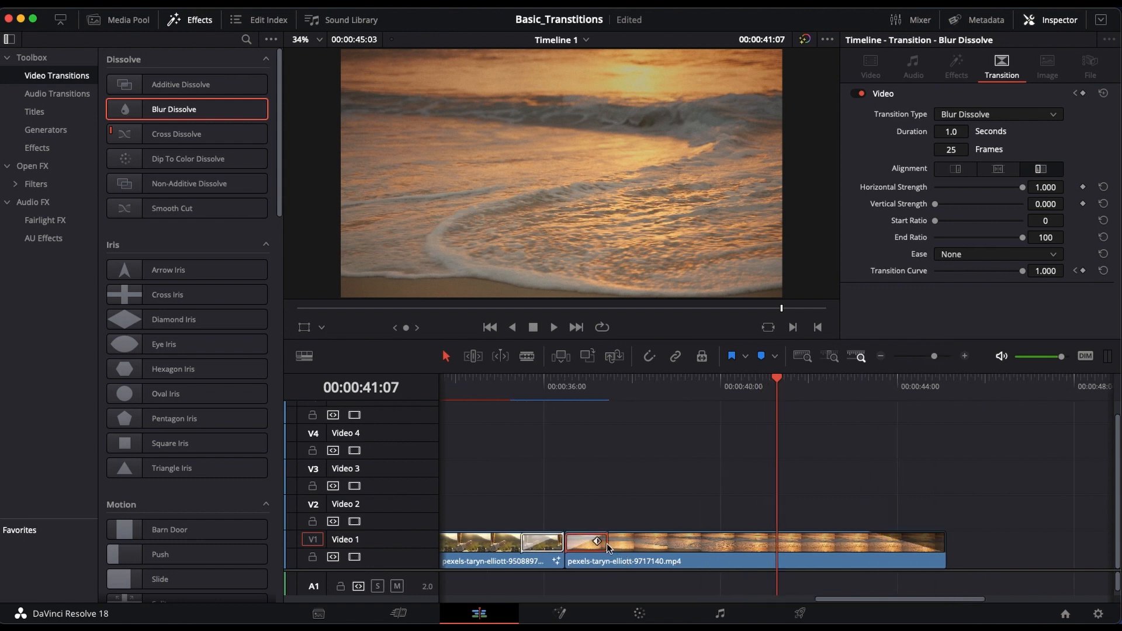
drag(607, 547, 669, 546)
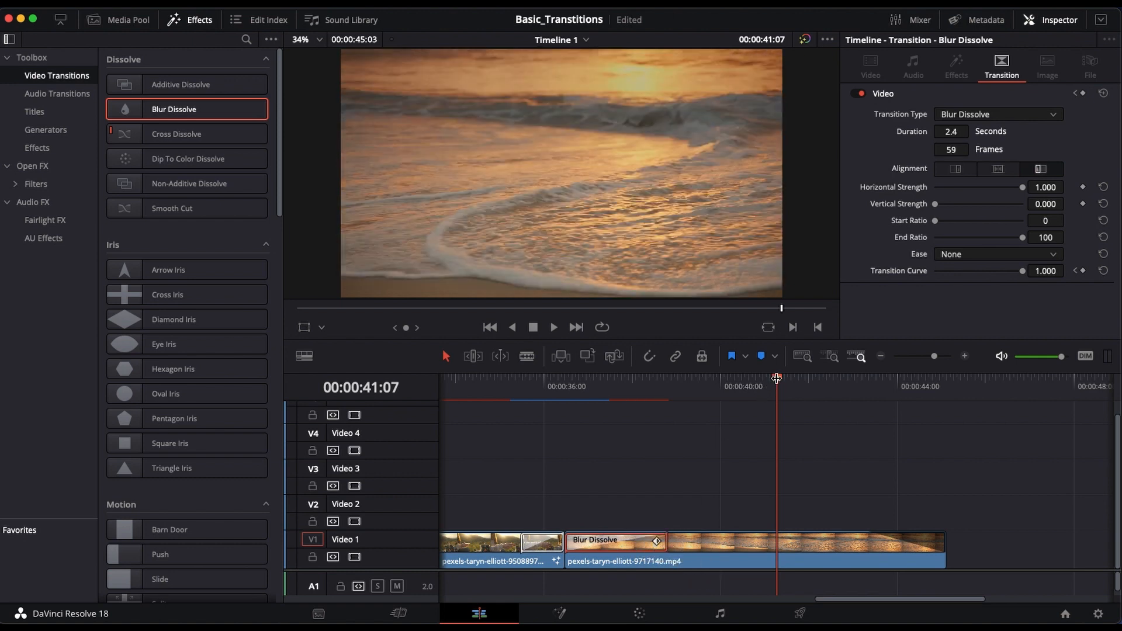
Step: Play back the lengthened Blur Dissolve at the start of the last Video 1 clip
drag(776, 378, 581, 414)
key(space)
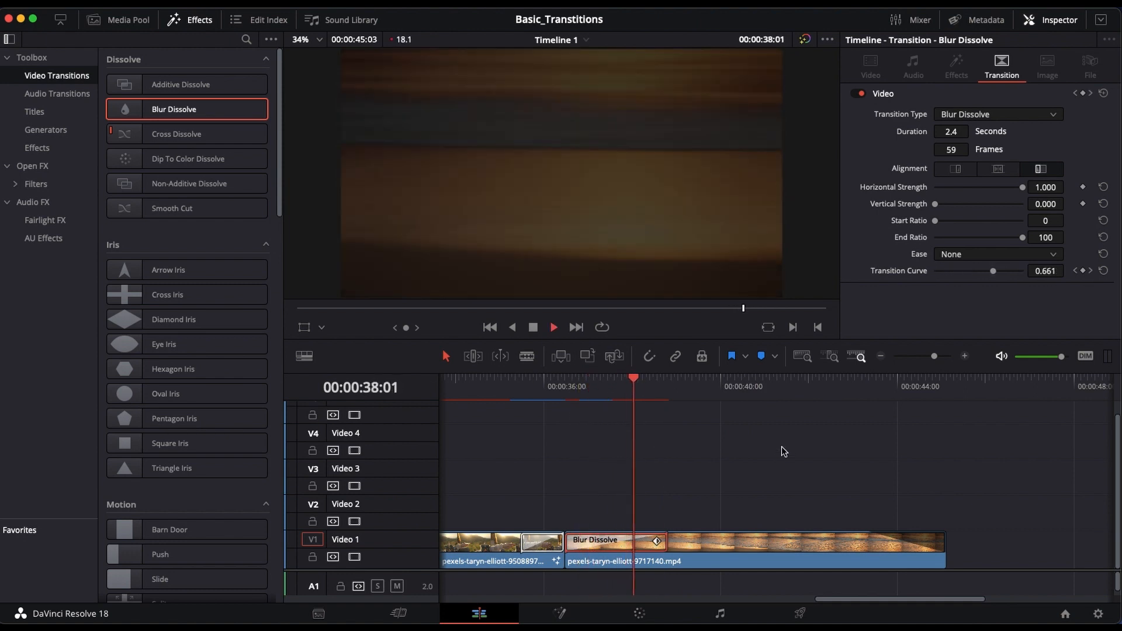
key(space)
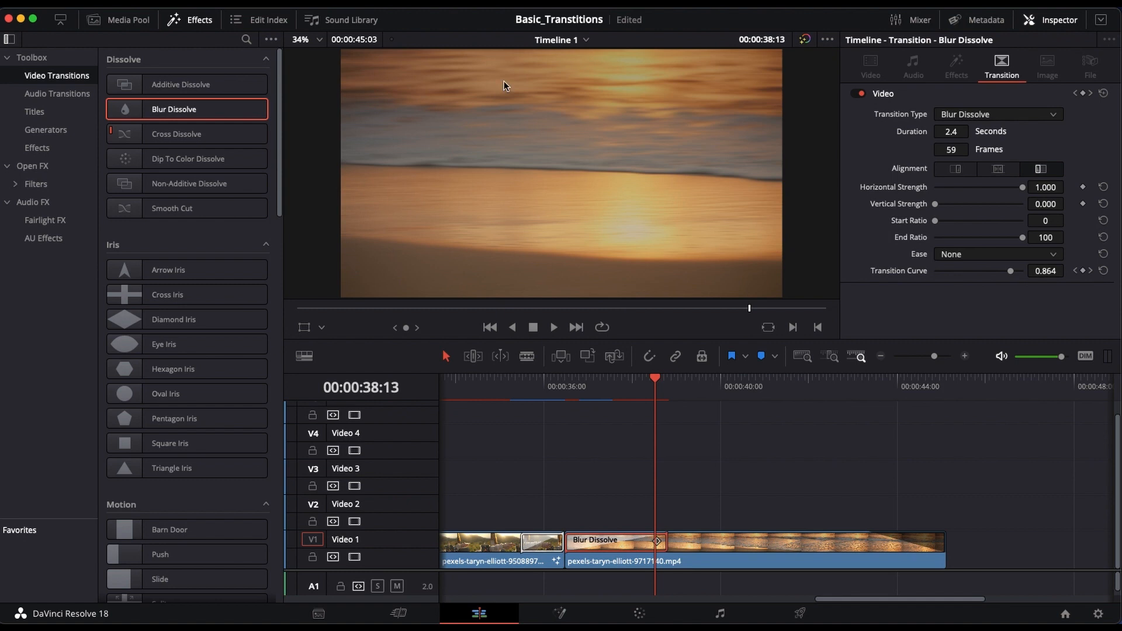
Step: Select the Video 5 clip at the start of the timeline and place the playhead at 00:00:02:09
drag(933, 357, 923, 355)
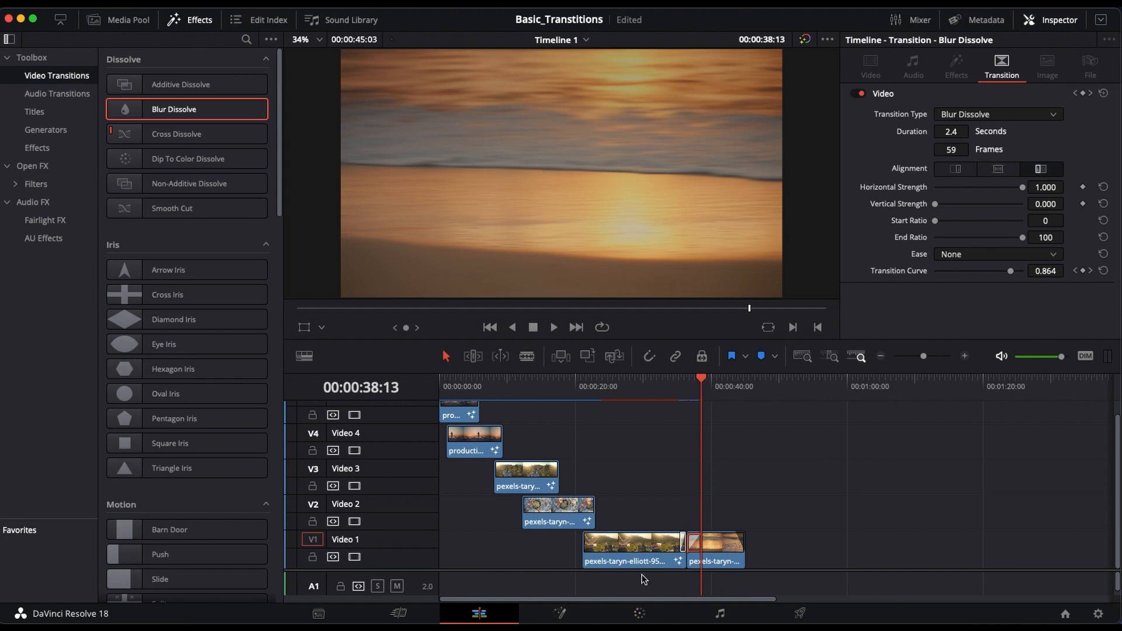
scroll(618, 505, up, 1)
click(458, 417)
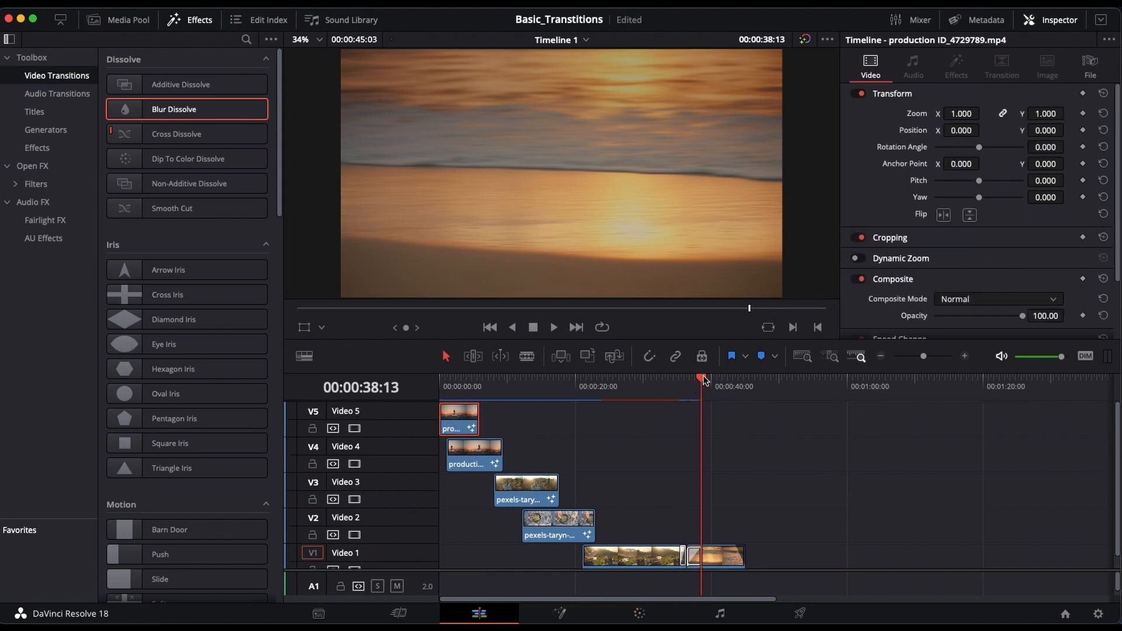
drag(704, 380, 454, 380)
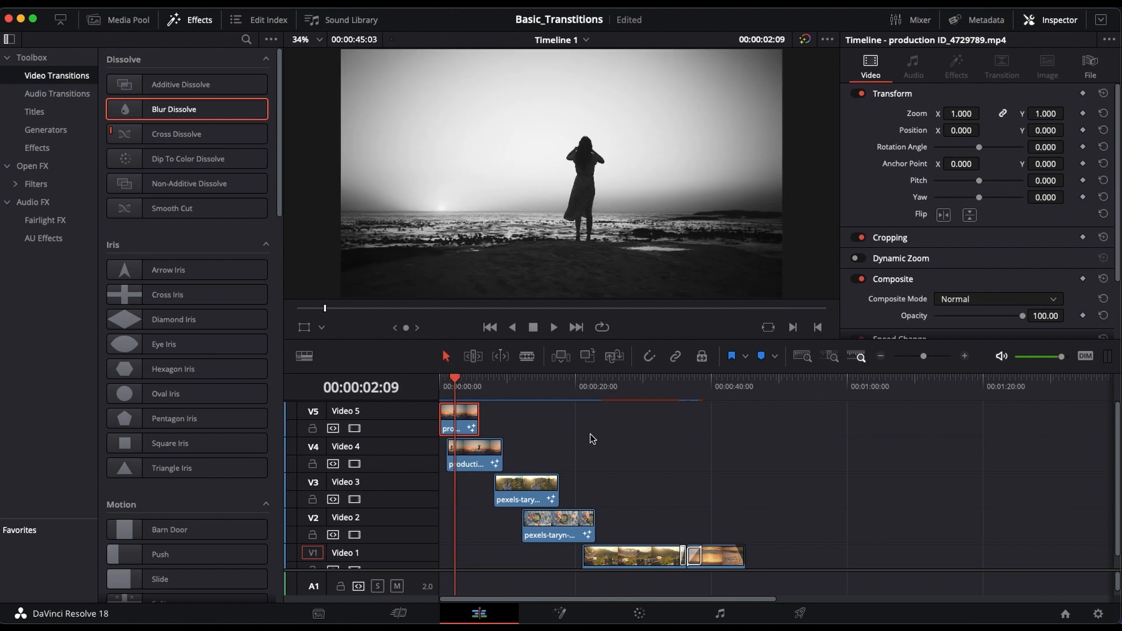
Step: Disable the Video 5 track to compare the Video 4 clip beneath it, and re-enable the track
click(355, 429)
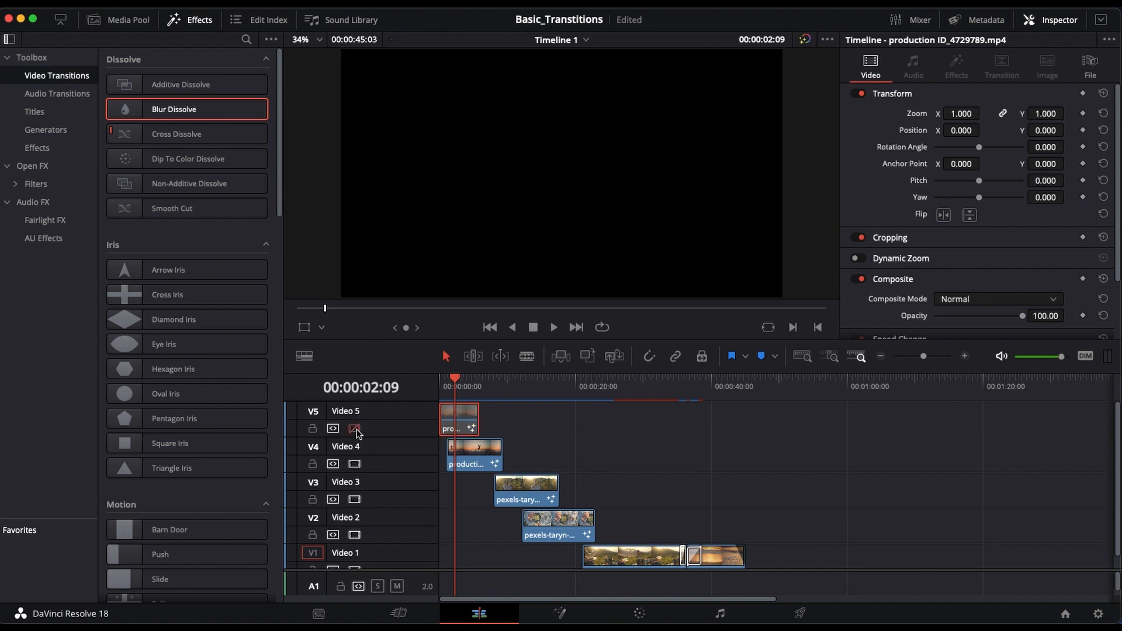
click(476, 461)
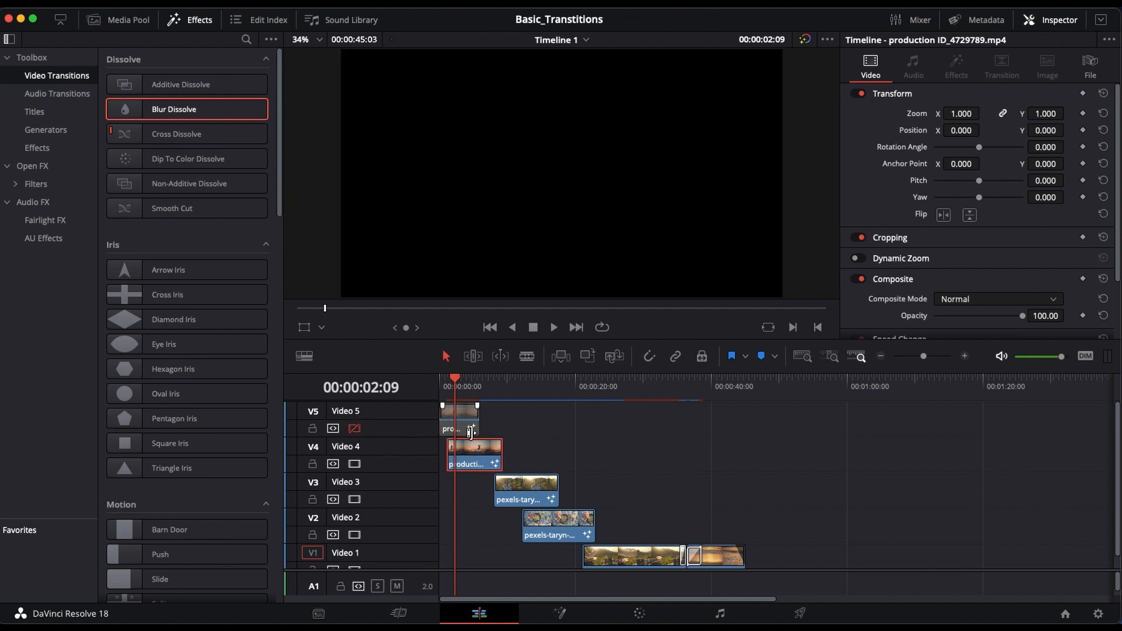
click(471, 431)
click(354, 429)
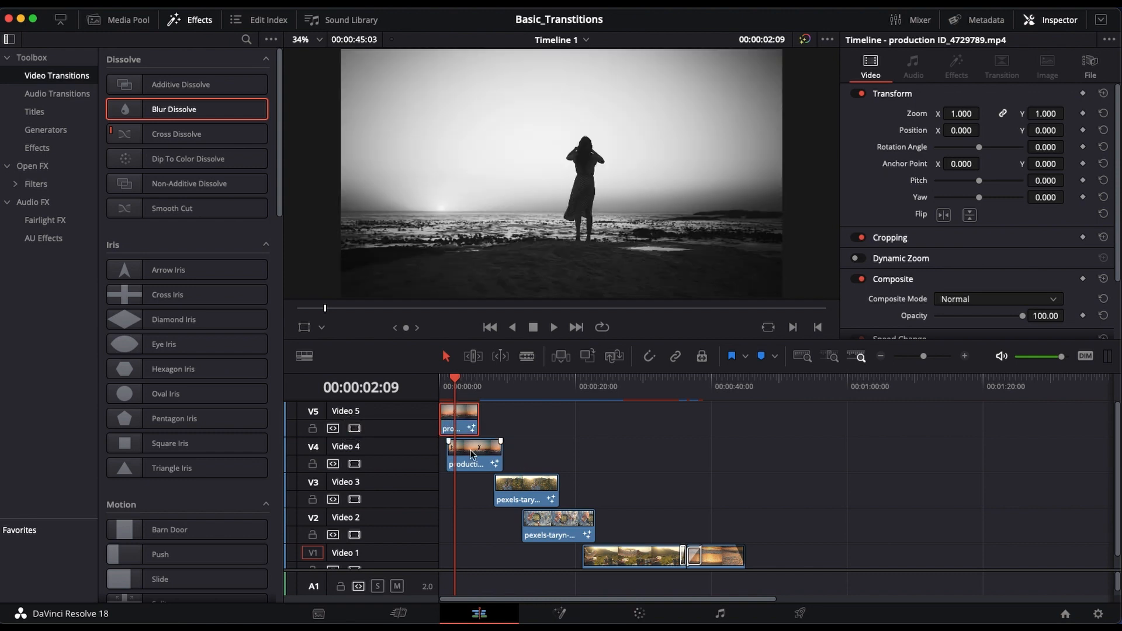
Step: Examine the Video 4 clip beyond the end of the Video 5 clip, leaving the playhead at 00:00:07:12
drag(455, 380, 495, 390)
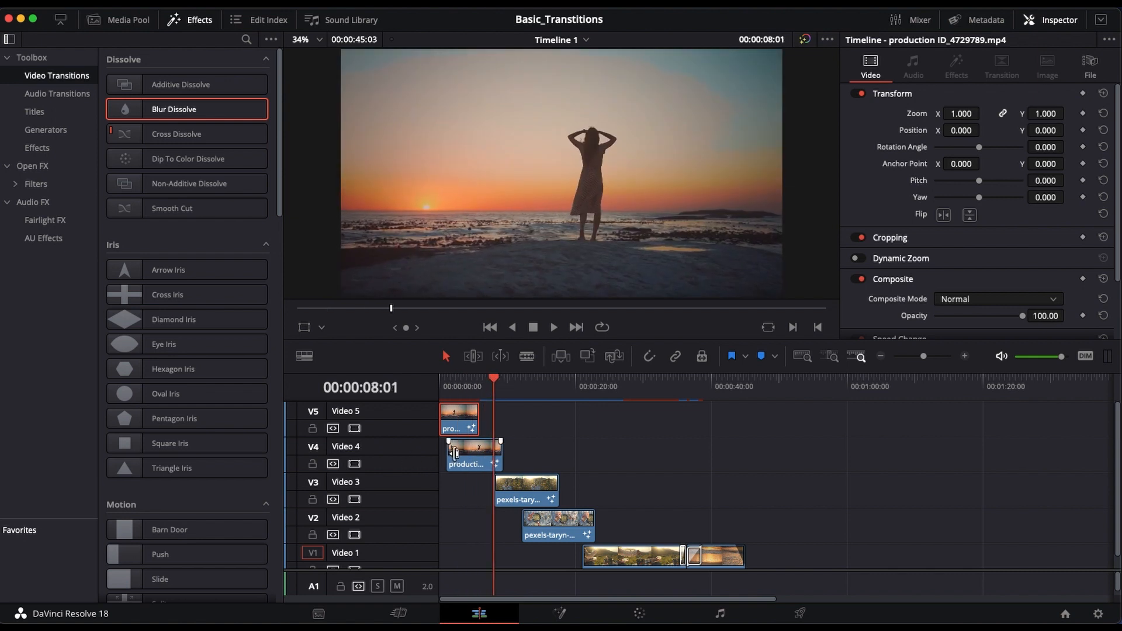
click(477, 459)
click(466, 425)
mouse_move(495, 383)
mouse_down()
mouse_move(464, 386)
mouse_move(489, 392)
mouse_up()
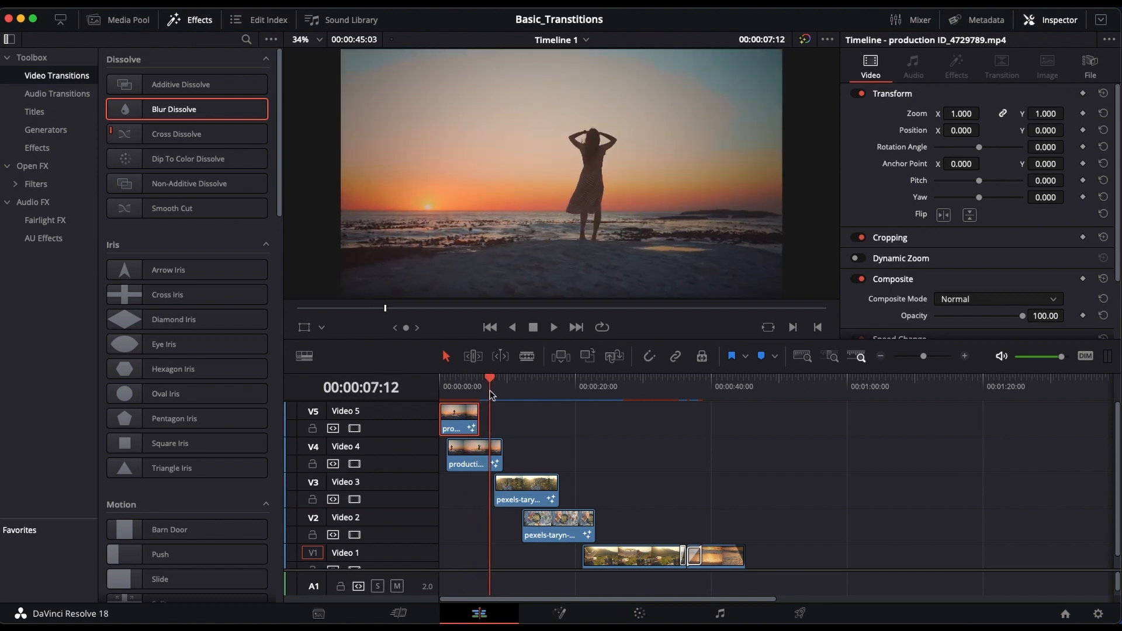
Step: Hide the Effects library and delete the Polygon1 mask node from the Video 4 clip's Fusion composition
click(201, 22)
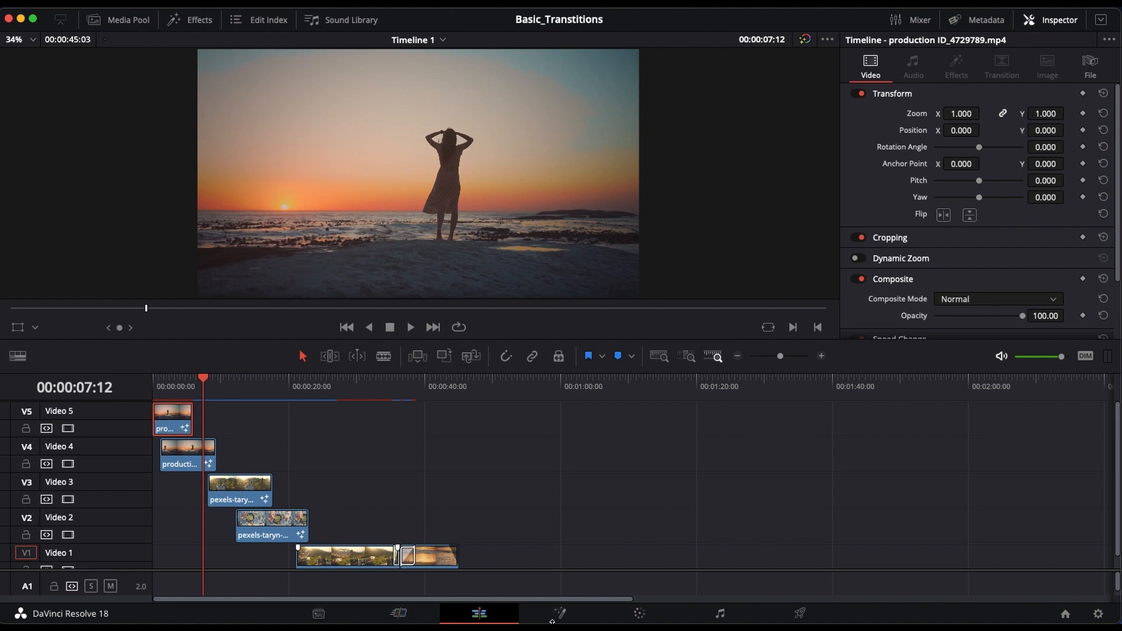
click(561, 615)
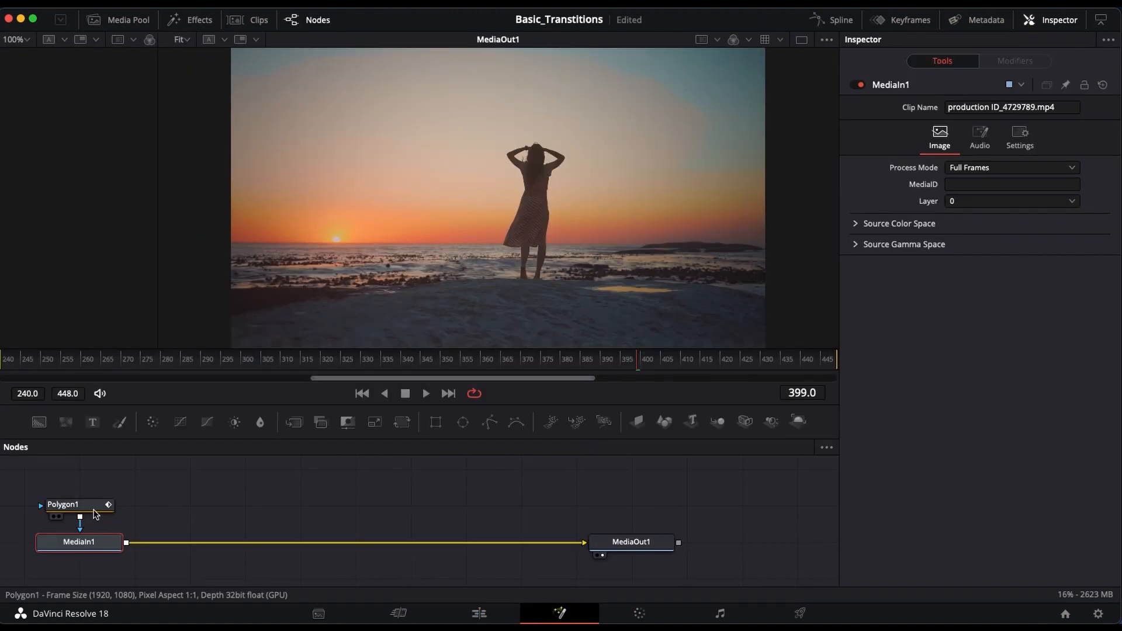
click(88, 512)
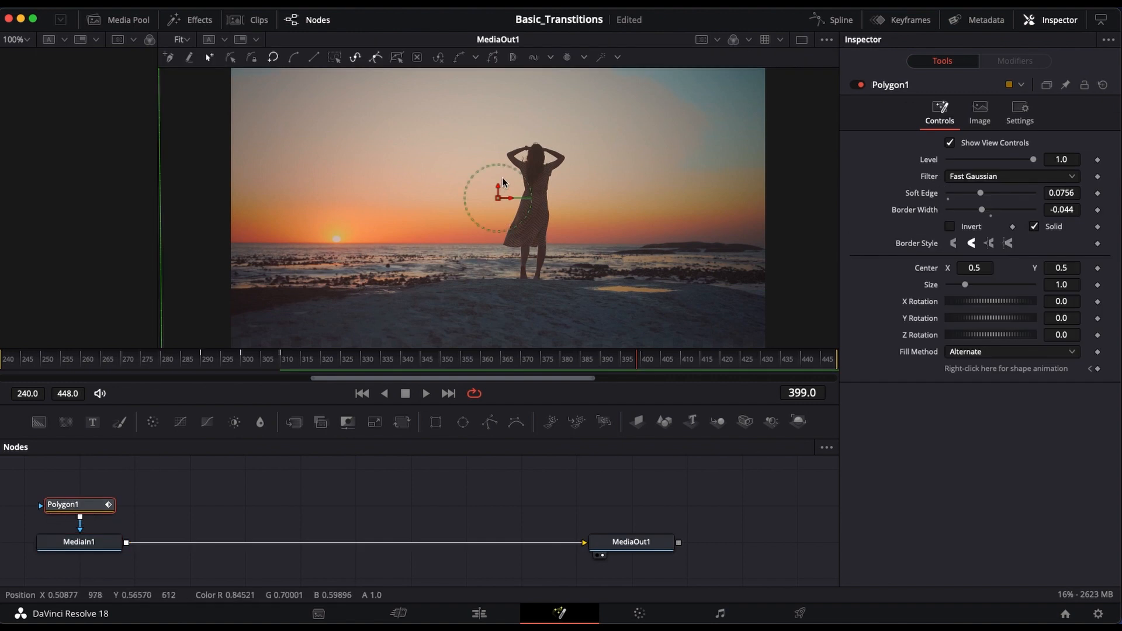
scroll(528, 231, down, 3)
scroll(536, 238, down, 1)
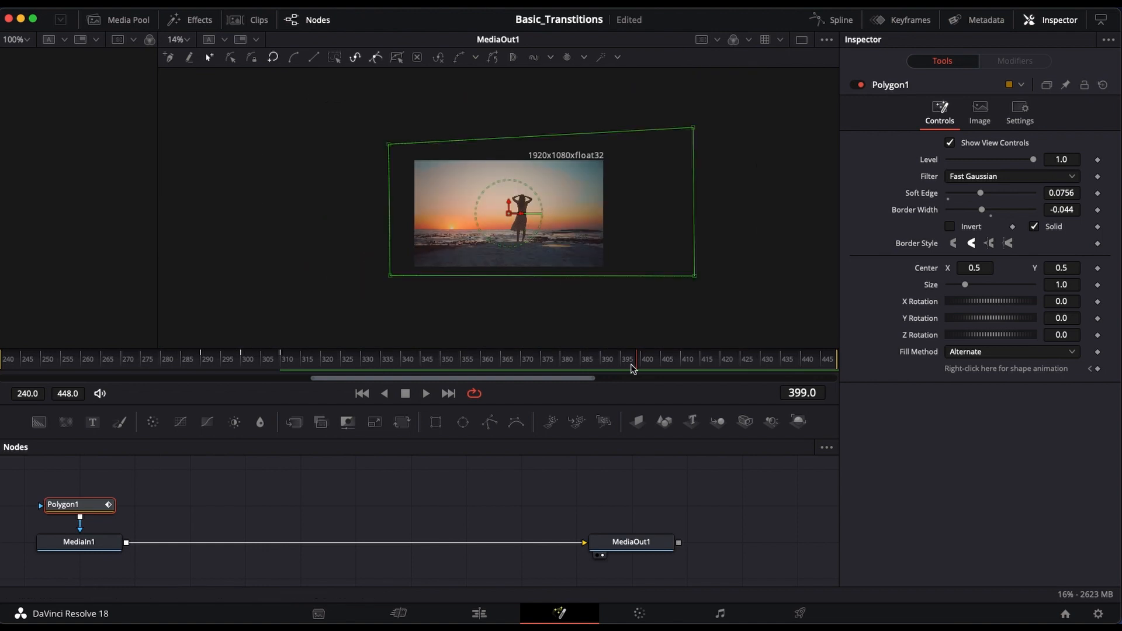
drag(637, 367, 190, 376)
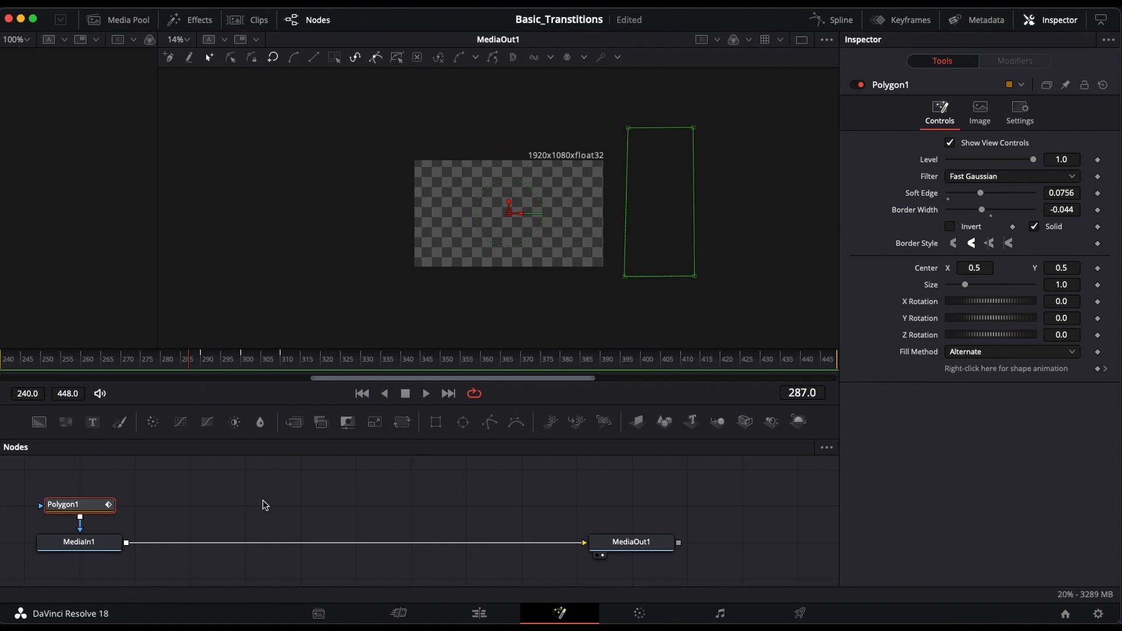
key(Delete)
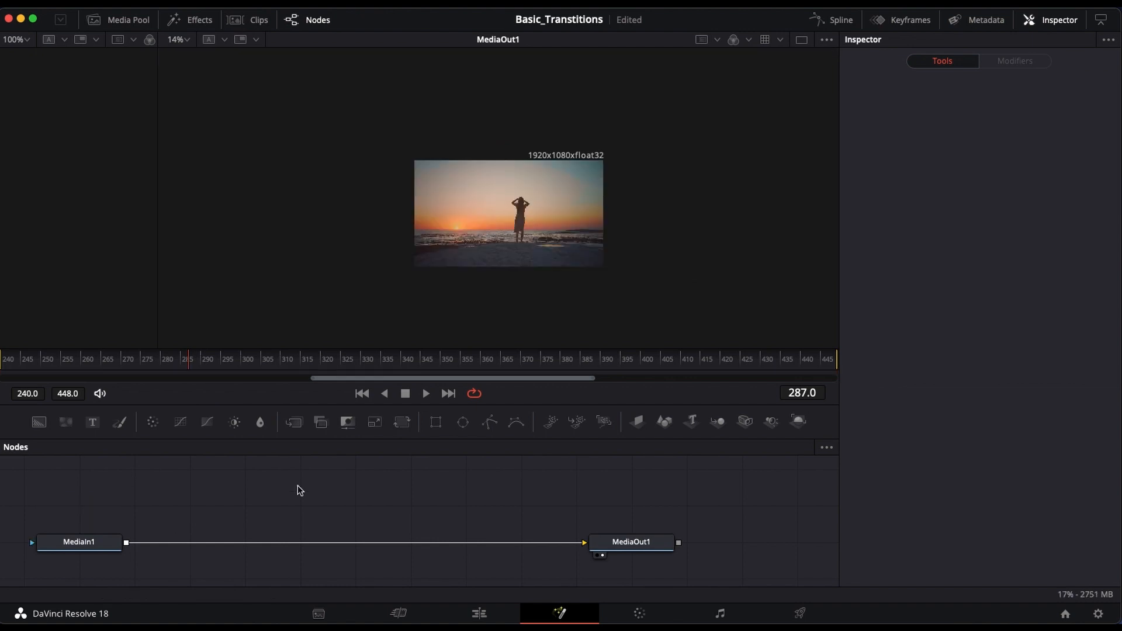
Step: Move the timeline playhead to 00:00:04:03 and delete the Polygon1 mask node from the Video 5 clip's Fusion composition
click(480, 613)
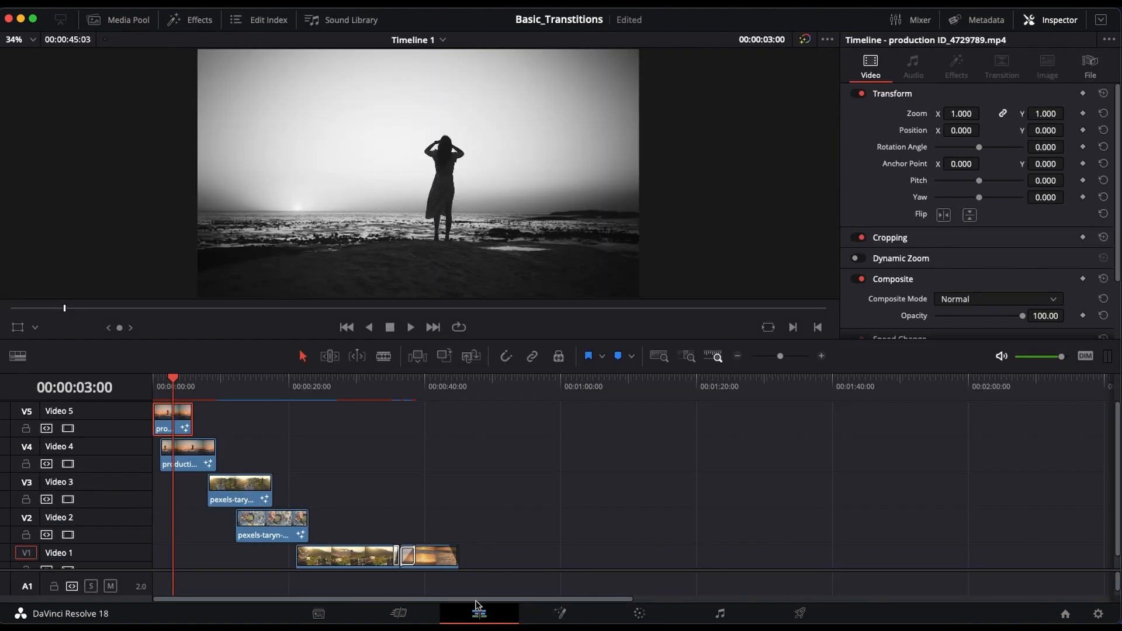
mouse_move(174, 378)
mouse_down()
mouse_move(157, 380)
mouse_move(199, 384)
mouse_move(180, 384)
mouse_up()
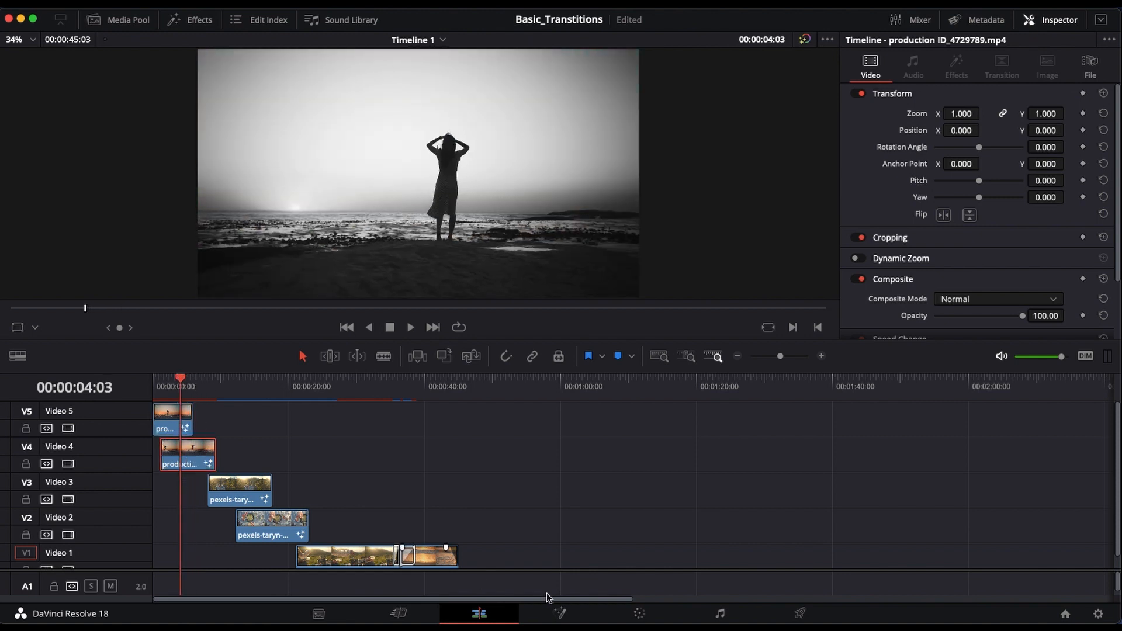
click(561, 611)
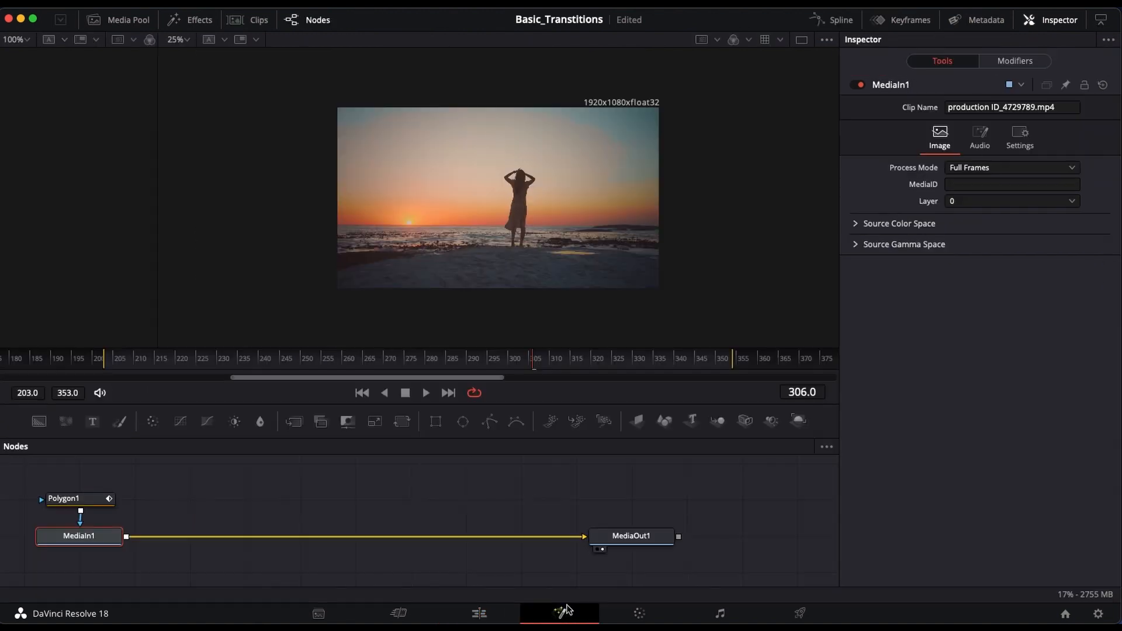
click(119, 501)
key(Delete)
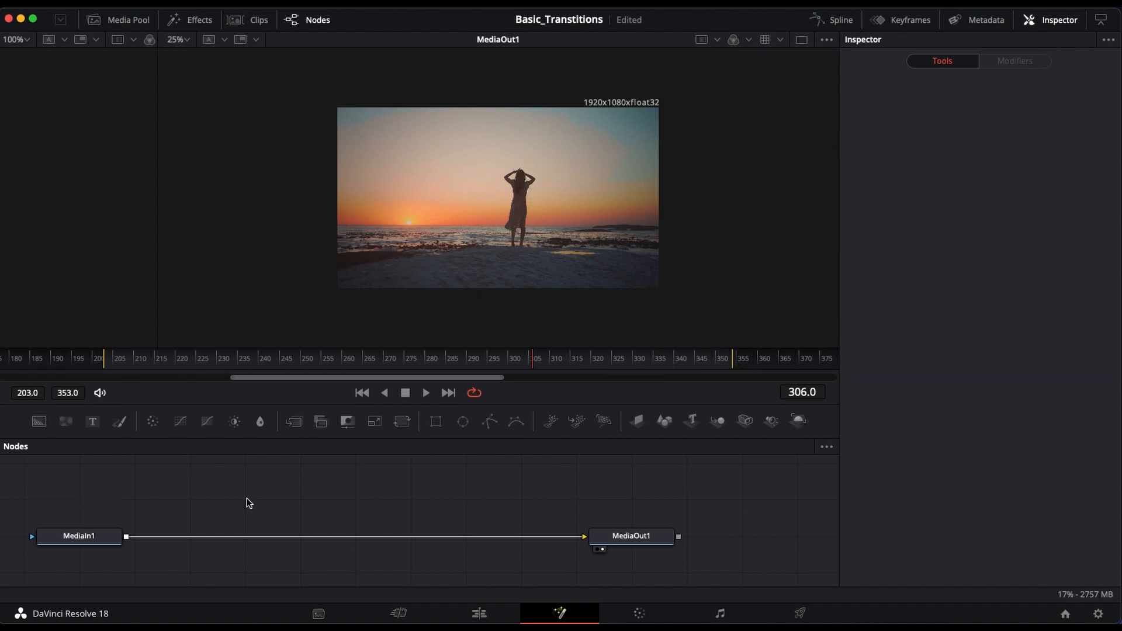
click(479, 613)
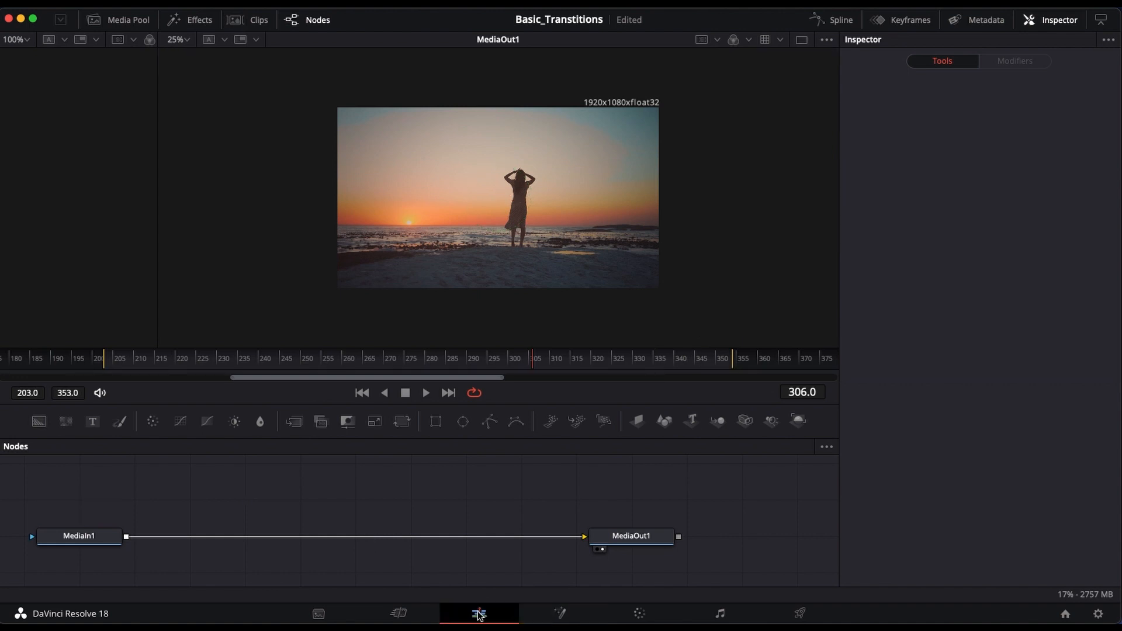
Step: Check the Video 5 clip at 00:00:04:08 on the edit timeline and in its Fusion composition
drag(183, 382, 182, 414)
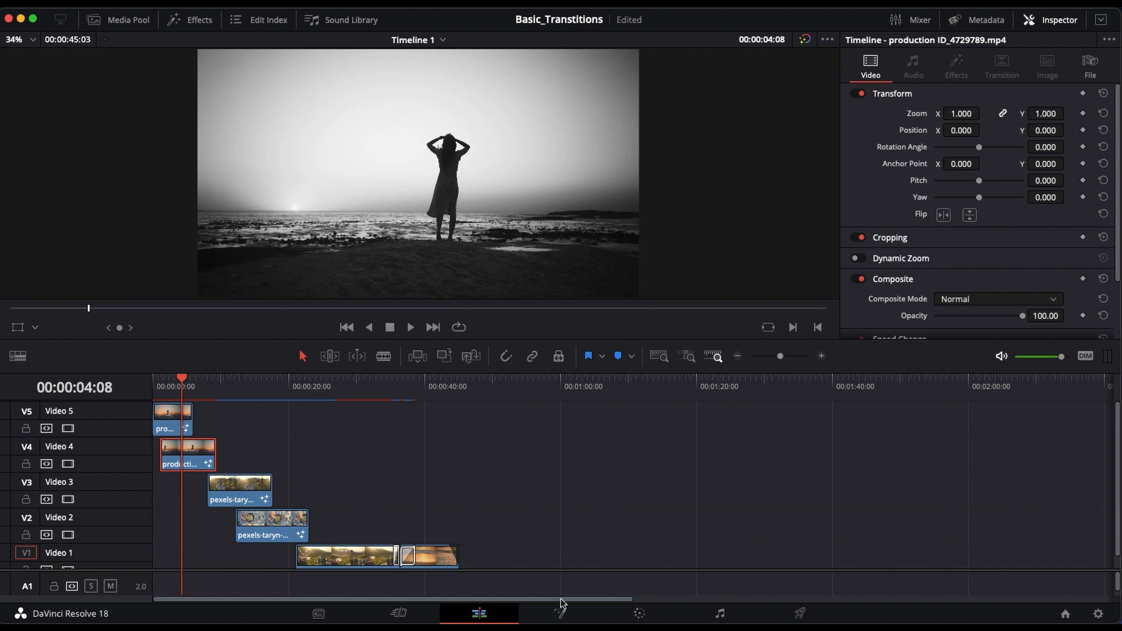
click(559, 613)
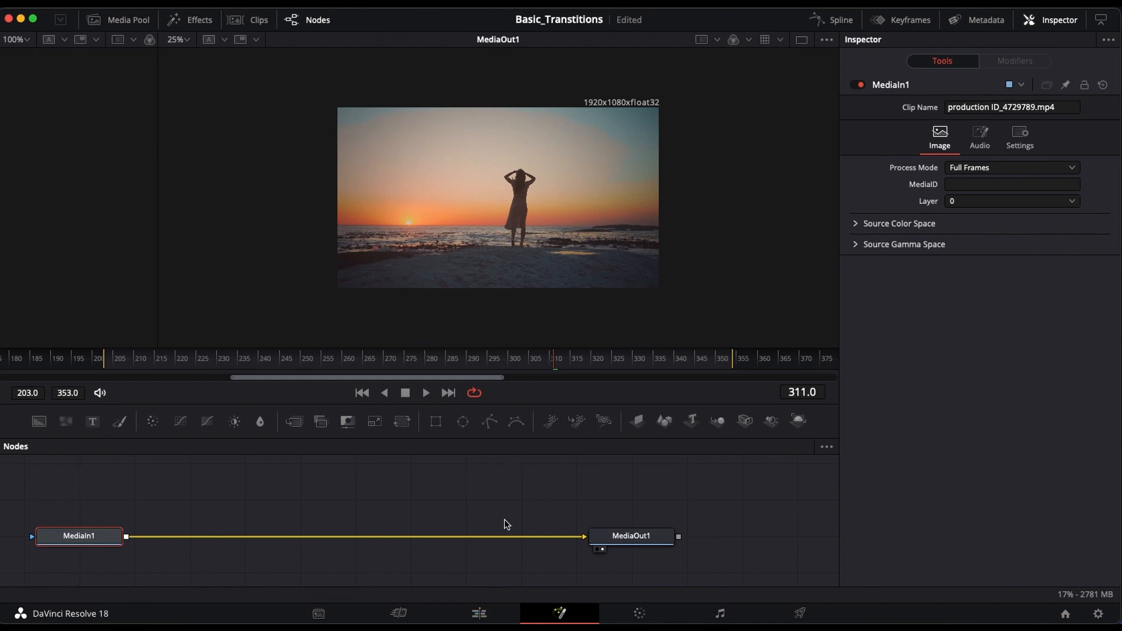
click(482, 618)
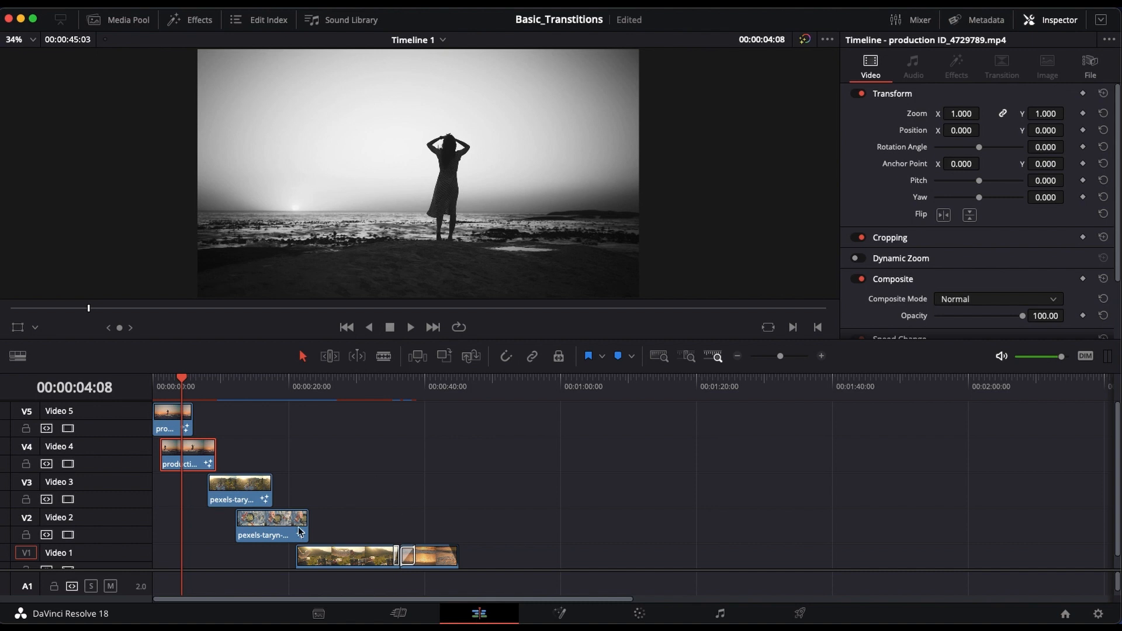
click(176, 422)
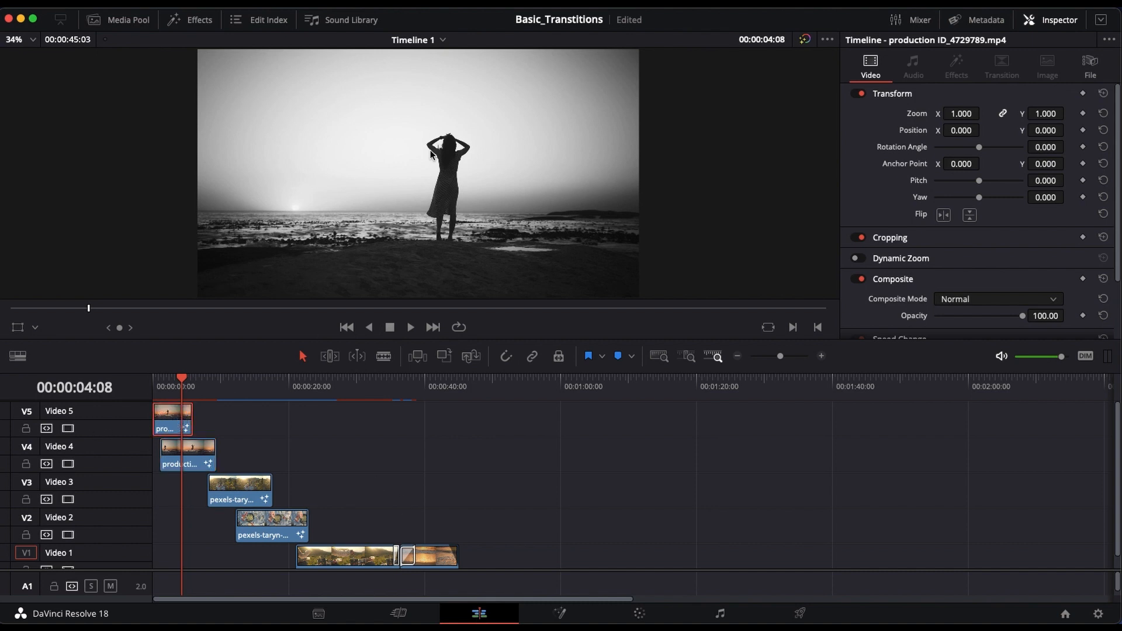
click(559, 613)
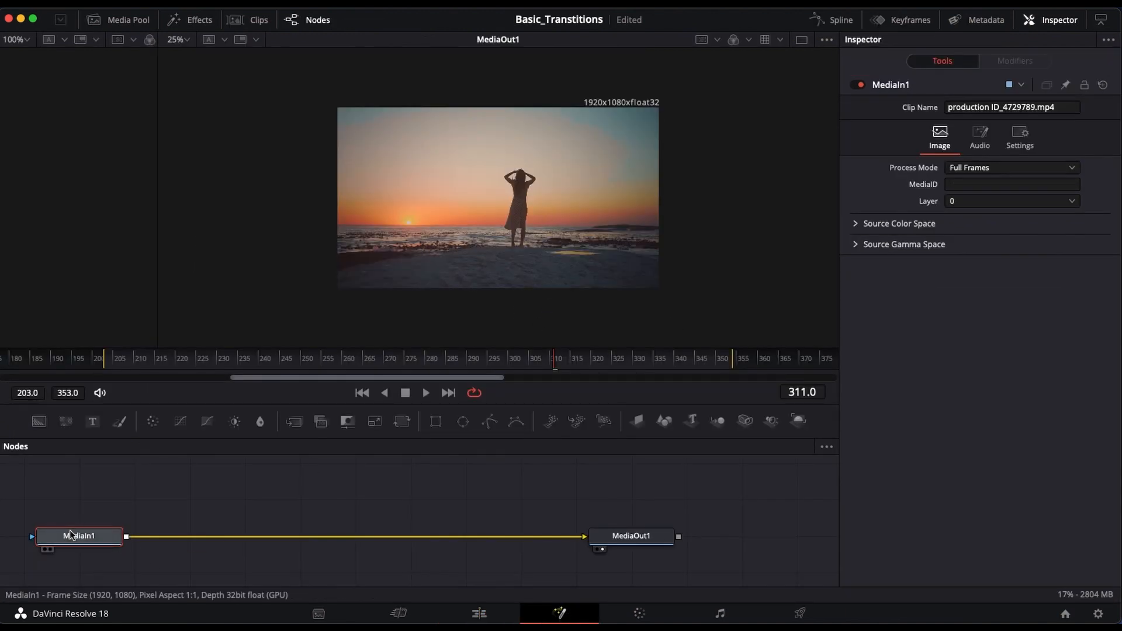
click(479, 612)
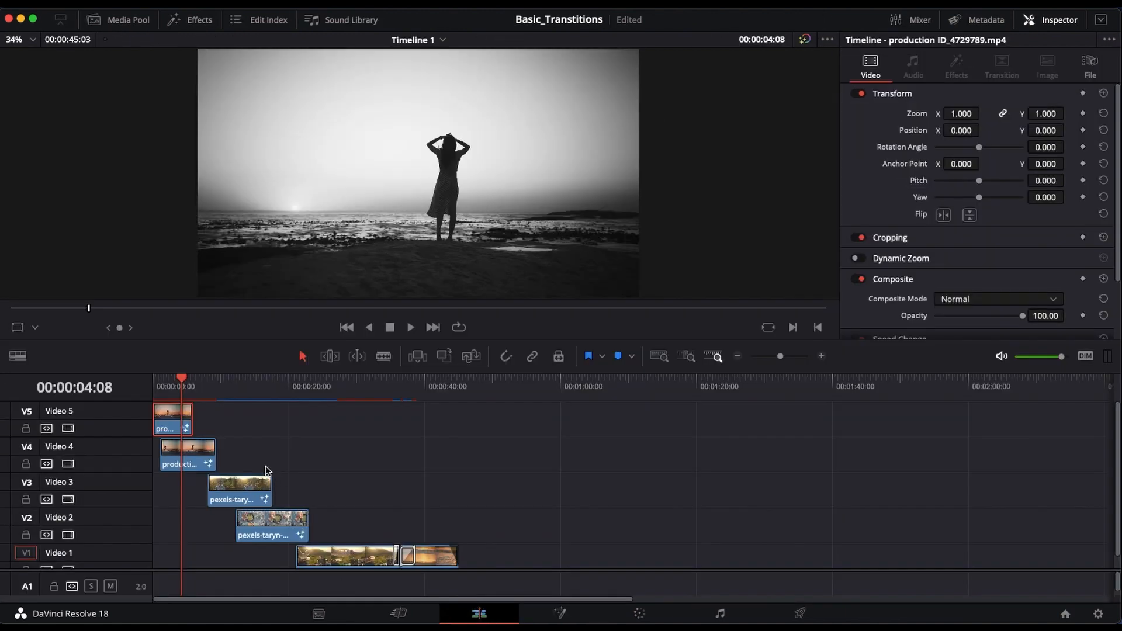
Step: Open the Video 5 clip's Fusion composition with the playhead at frame 316
right_click(166, 420)
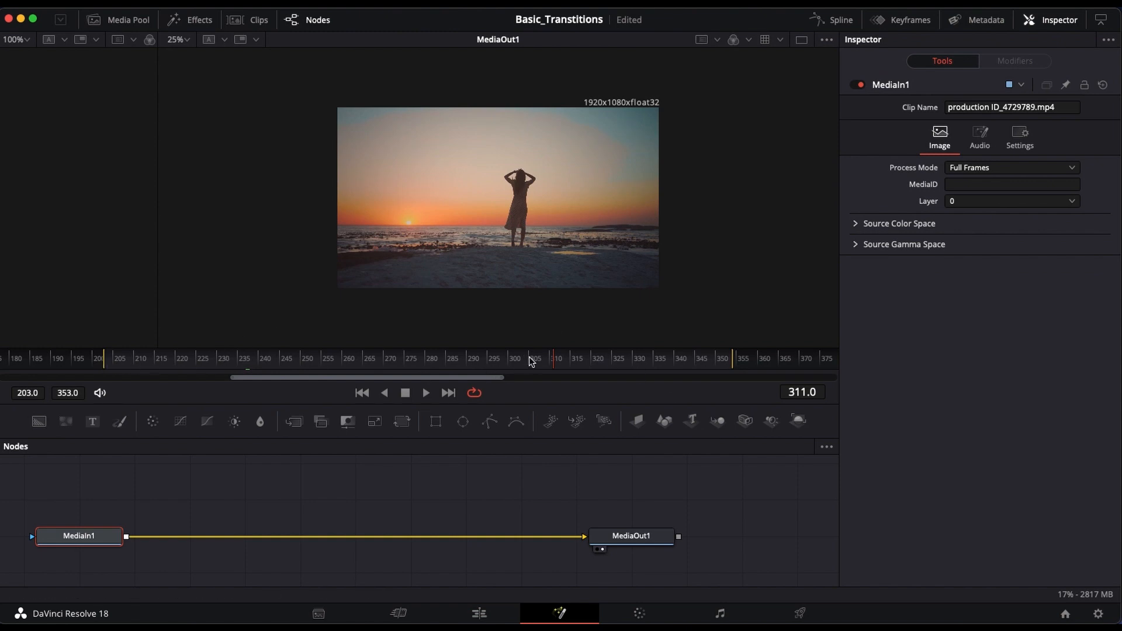
mouse_move(554, 367)
mouse_down()
mouse_move(59, 360)
mouse_move(185, 376)
mouse_move(729, 376)
mouse_move(621, 363)
mouse_move(201, 359)
mouse_move(639, 358)
mouse_move(574, 367)
mouse_up()
click(479, 613)
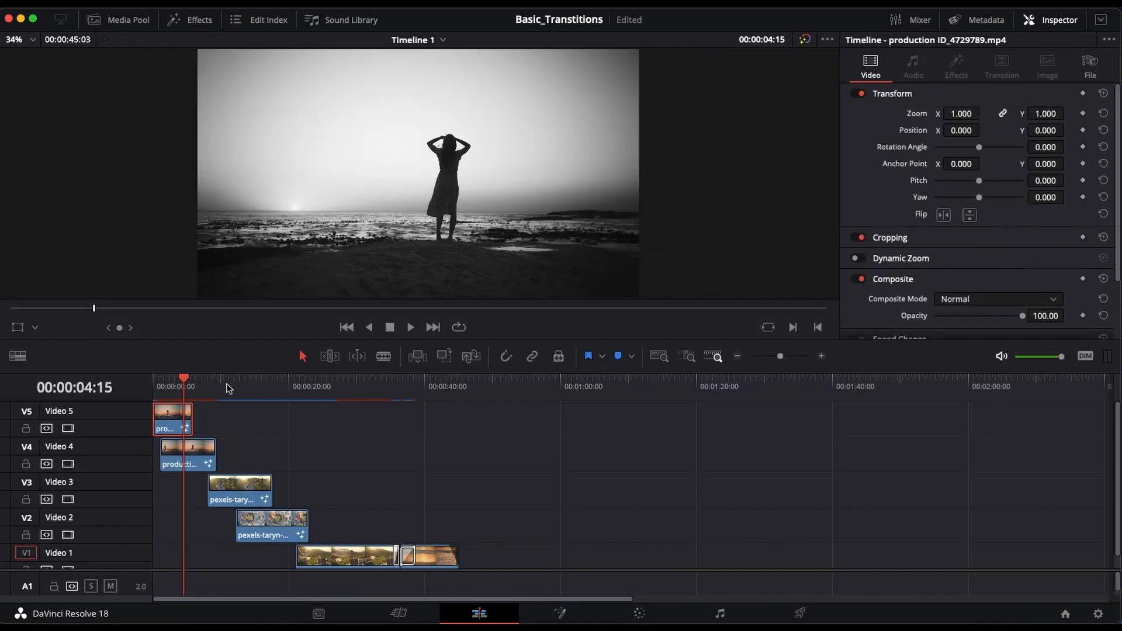
drag(184, 379, 184, 380)
click(559, 613)
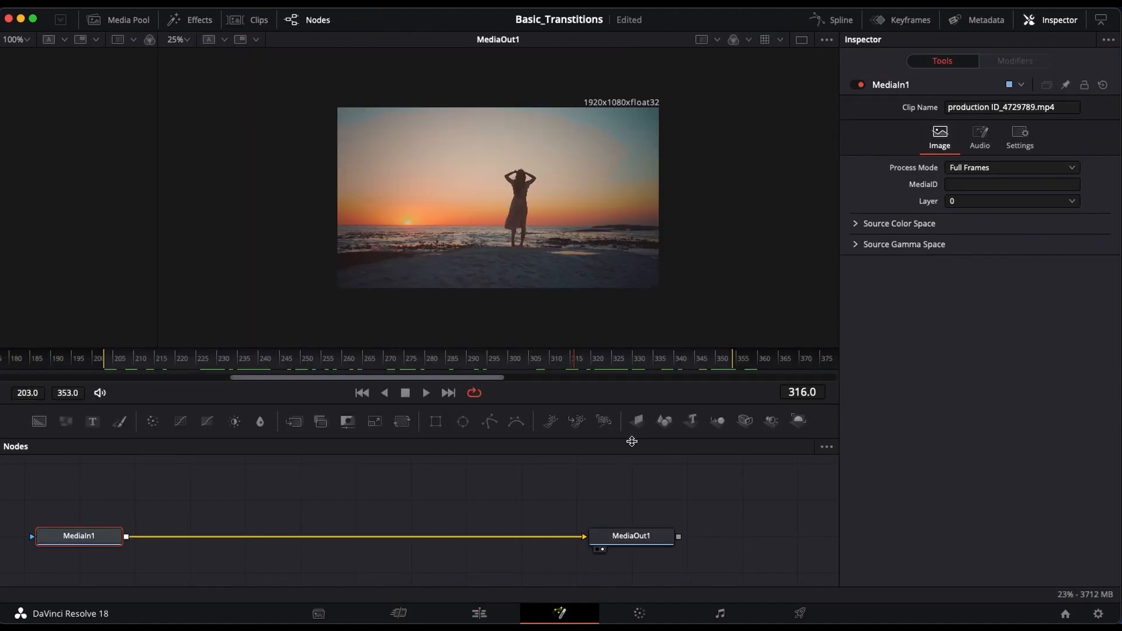
Step: Add a Polygon mask to MediaIn1 and draw a closed six-point shape just outside the frame's right edge
click(491, 422)
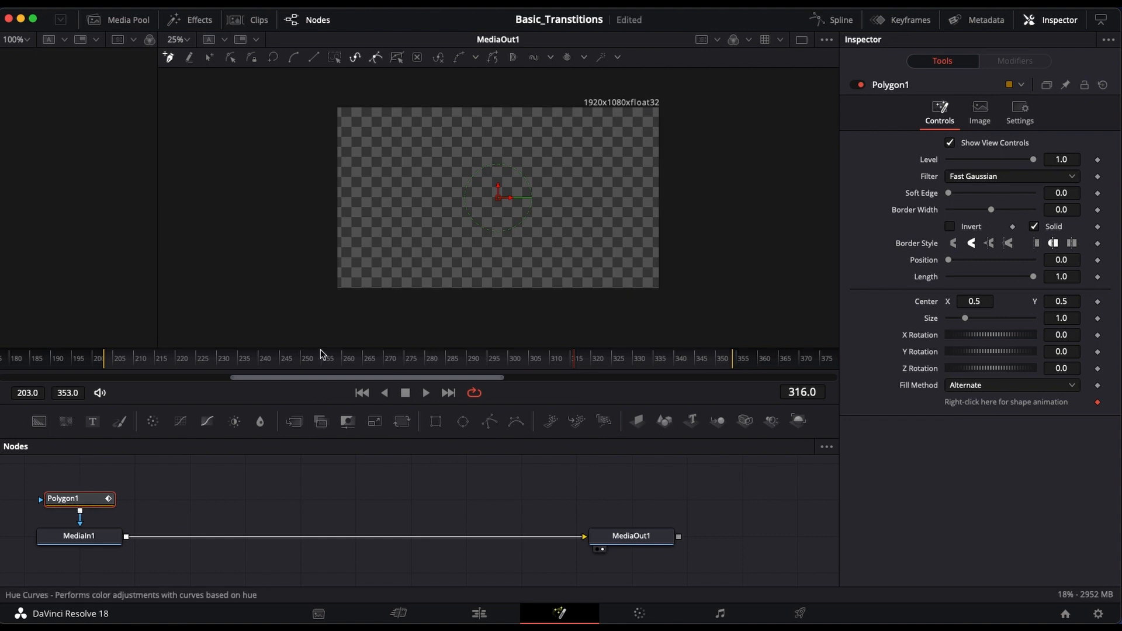
click(690, 87)
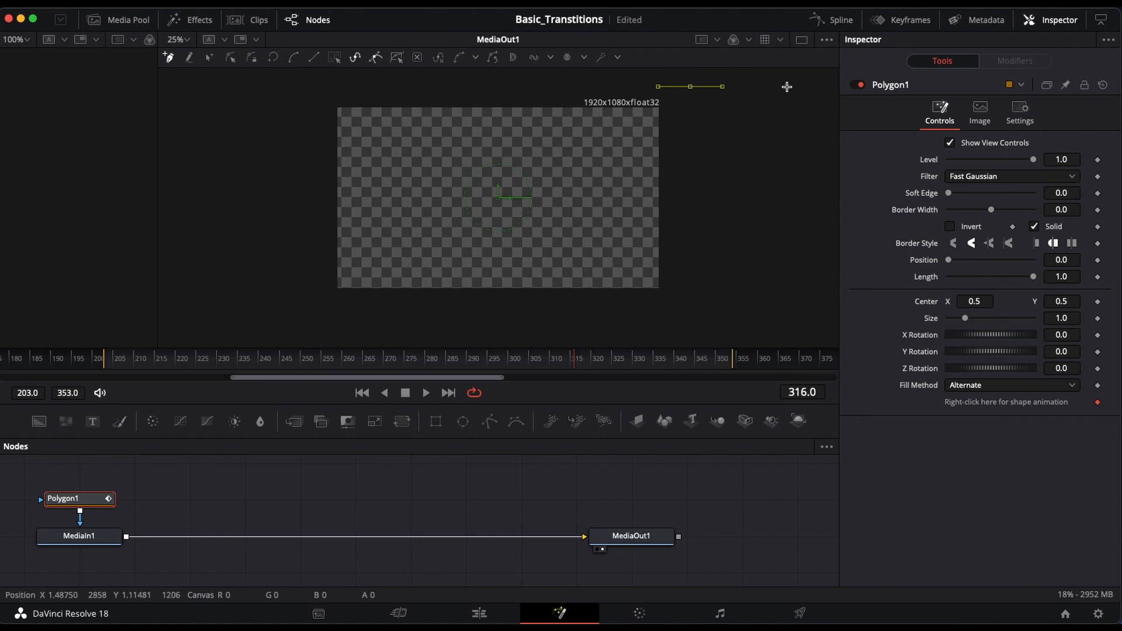
click(786, 86)
click(796, 227)
click(801, 298)
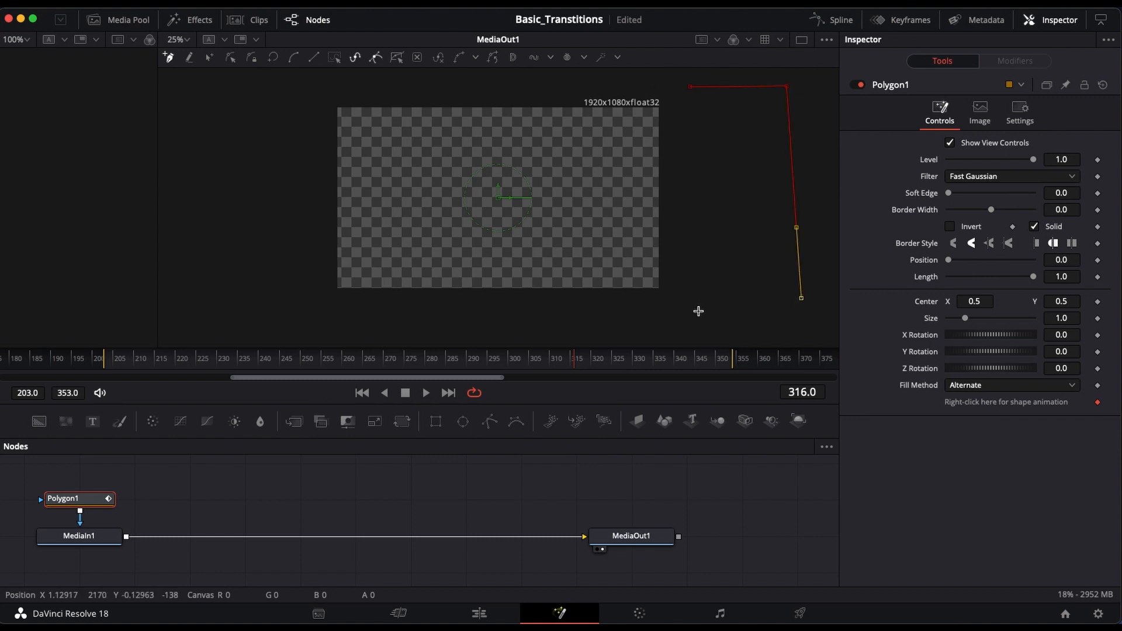
click(726, 309)
click(690, 315)
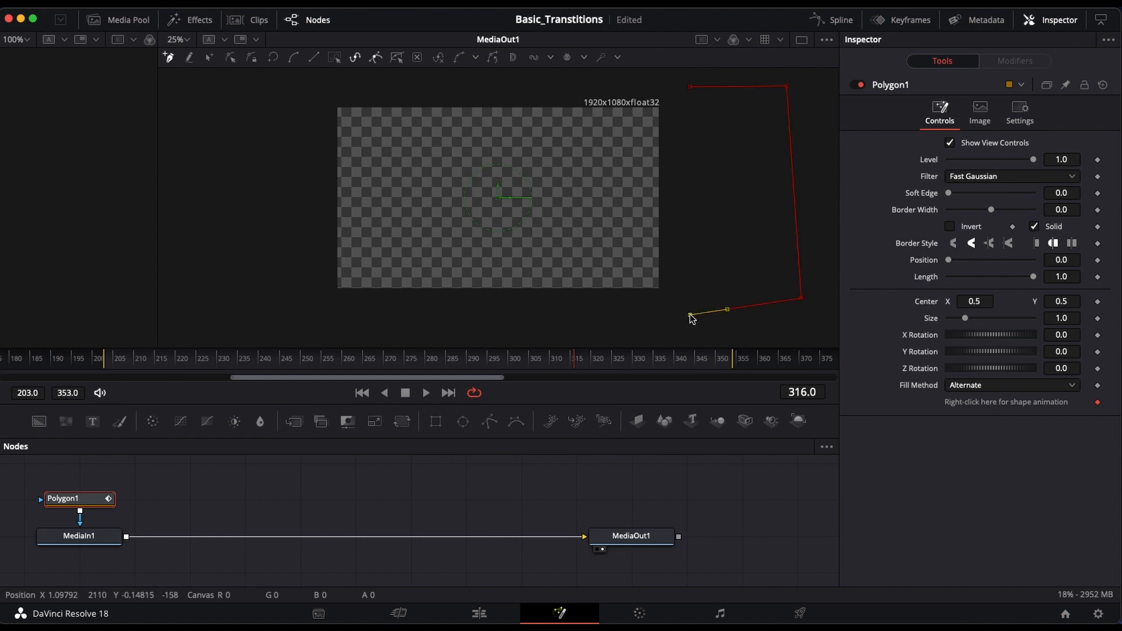
click(691, 87)
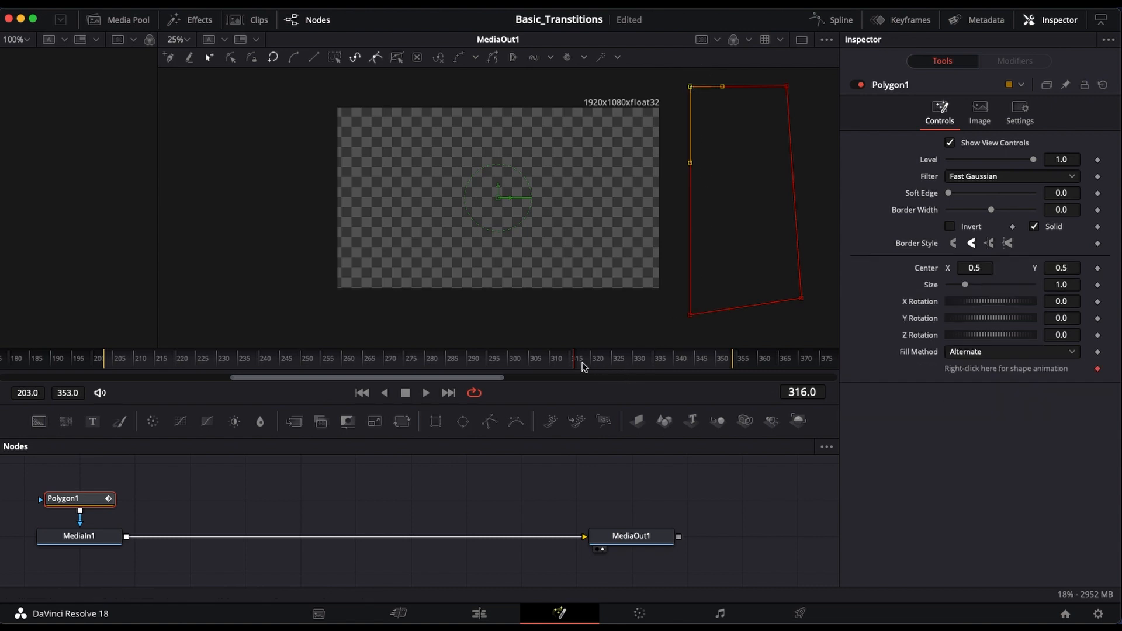
Step: At frame 324, move the mask's two left corner points past the frame's left edge to cover the whole image
mouse_move(576, 367)
mouse_down()
mouse_move(591, 368)
mouse_move(579, 370)
mouse_up()
drag(575, 369, 608, 371)
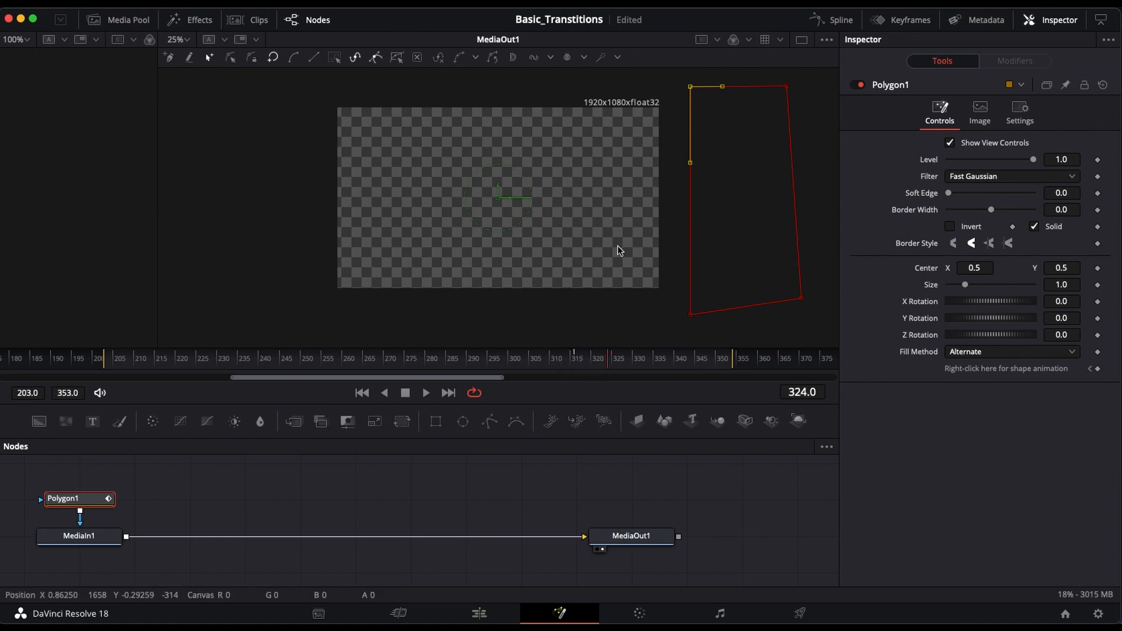
drag(690, 88, 296, 100)
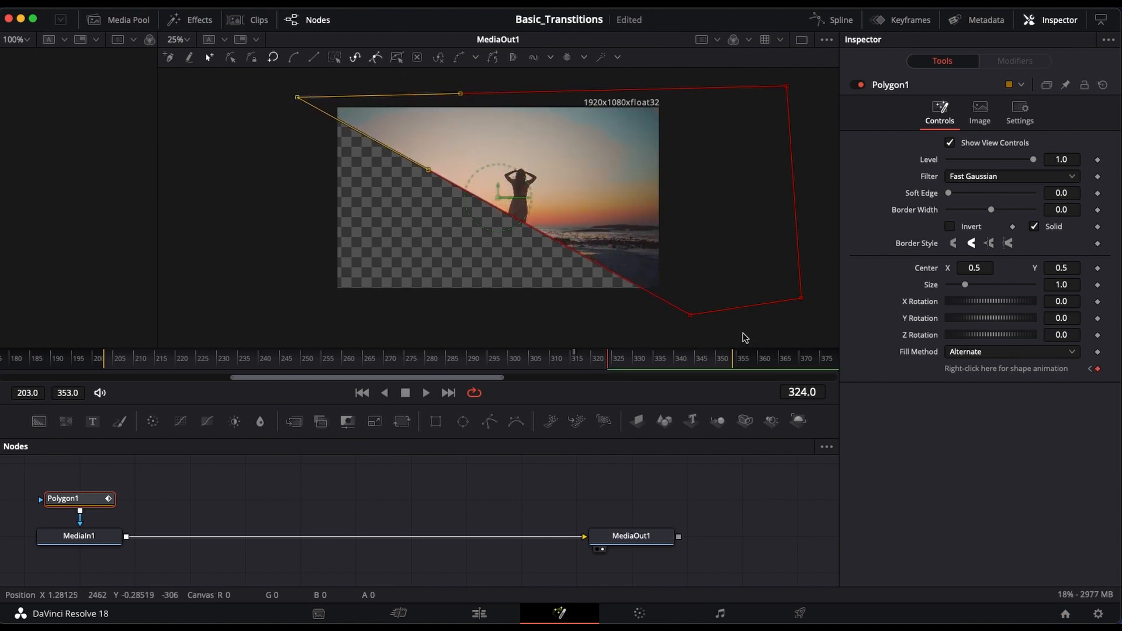
drag(690, 316, 290, 311)
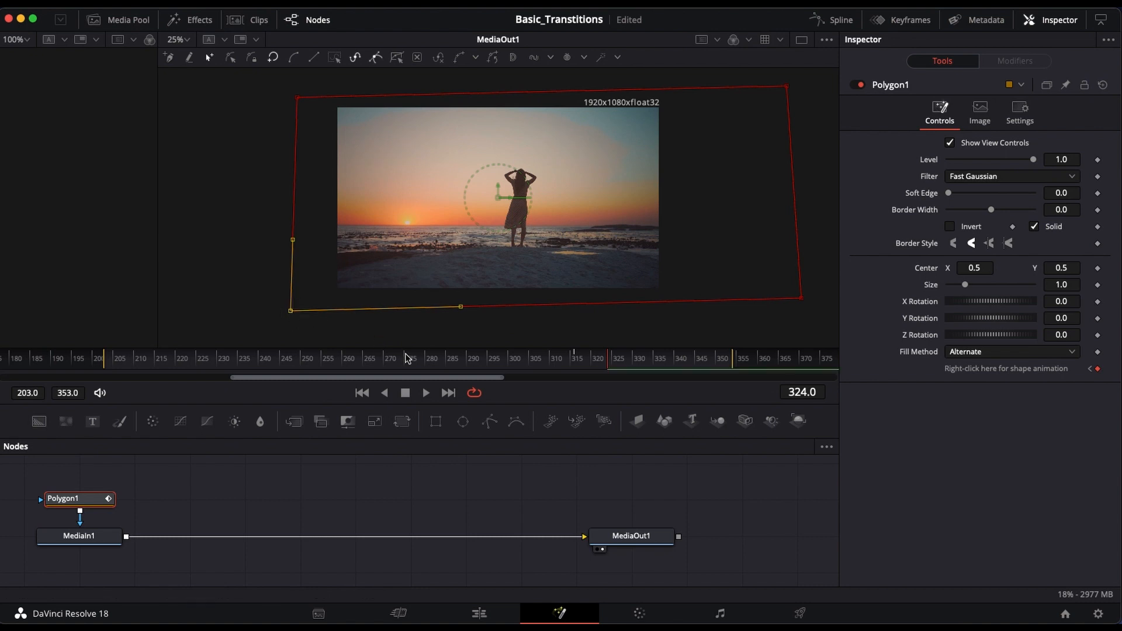
Step: Preview the polygon wipe from the Video 5 clip to the Video 4 clip frame by frame on the edit timeline
drag(607, 366, 576, 365)
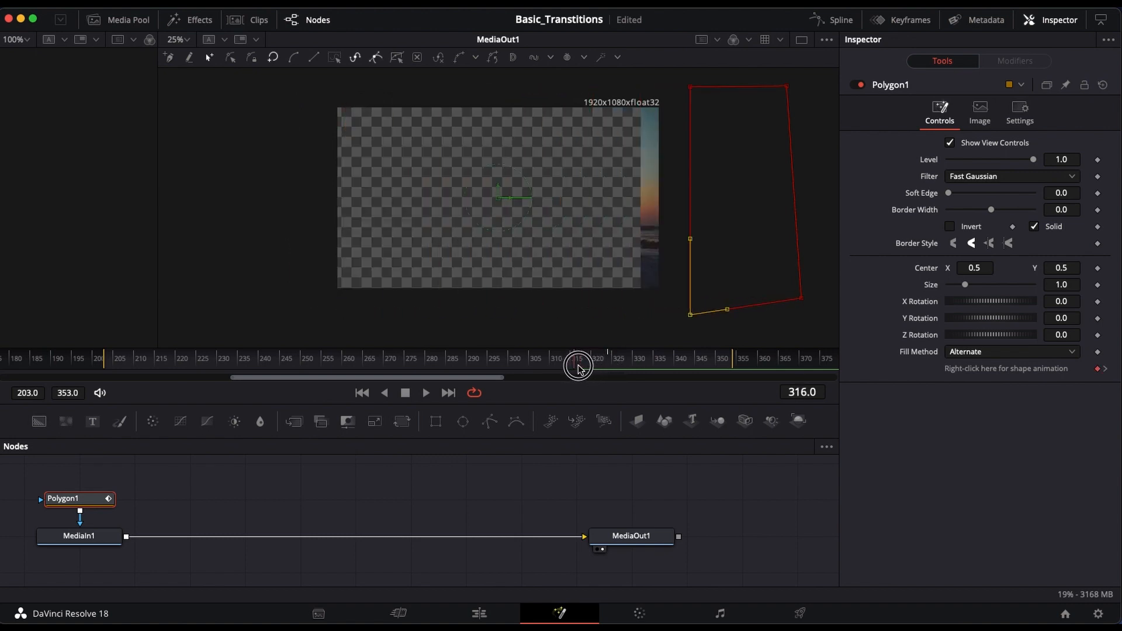
click(478, 613)
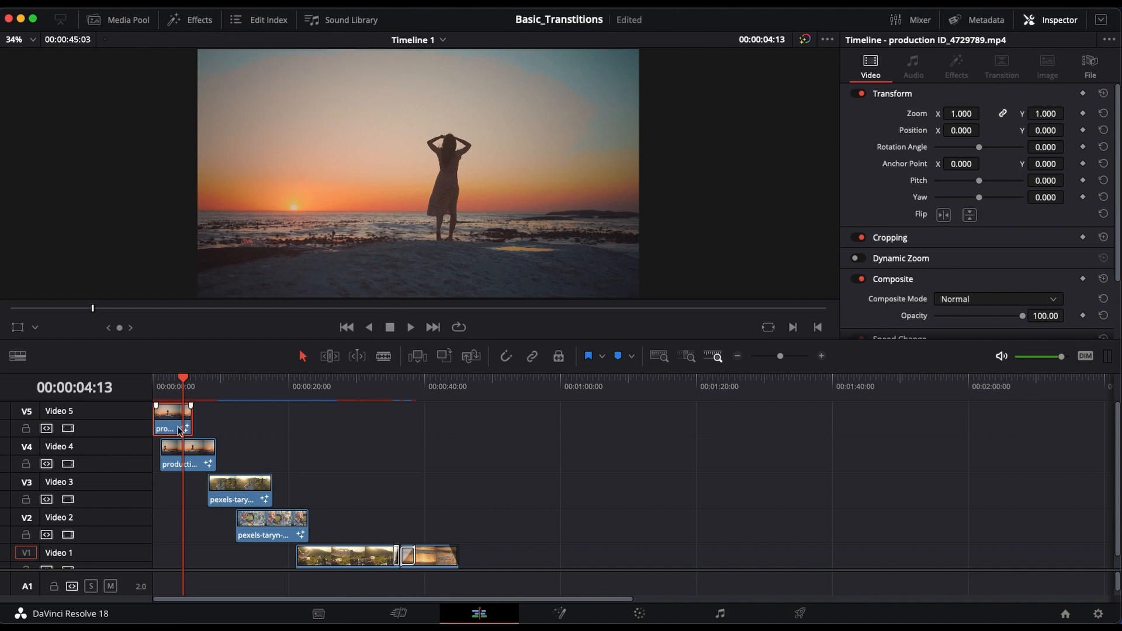
drag(180, 386, 183, 385)
key(Right)
key(Right)
key(Right)
key(Right)
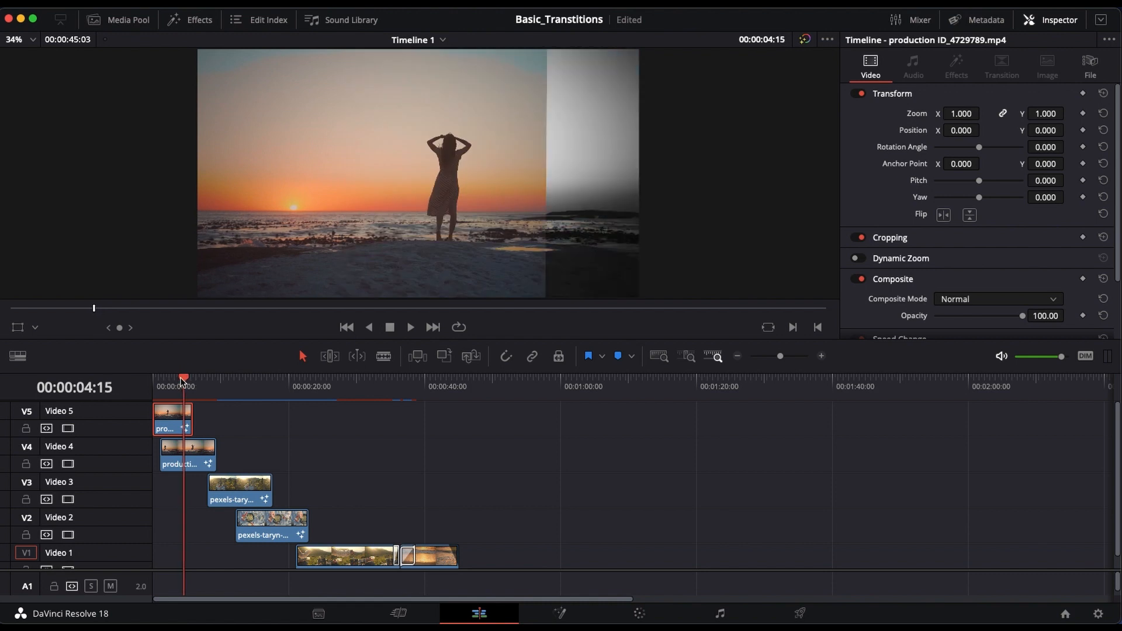
key(Right)
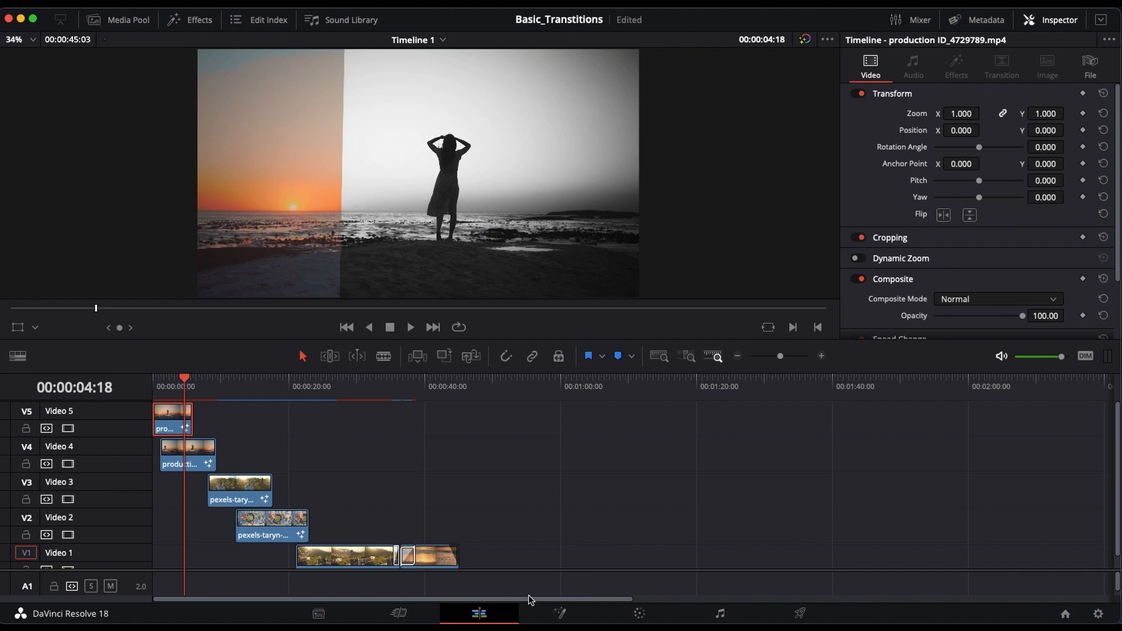
Step: In the Video 5 clip's Fusion composition, raise the Polygon mask's Soft Edge to about 0.0992
click(559, 613)
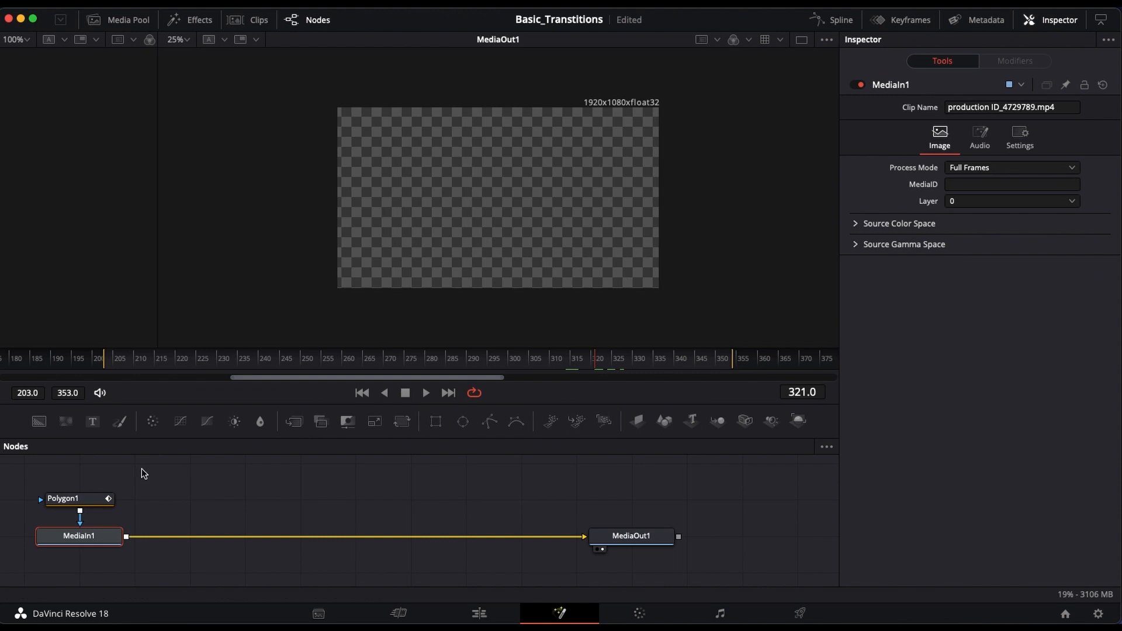
click(86, 501)
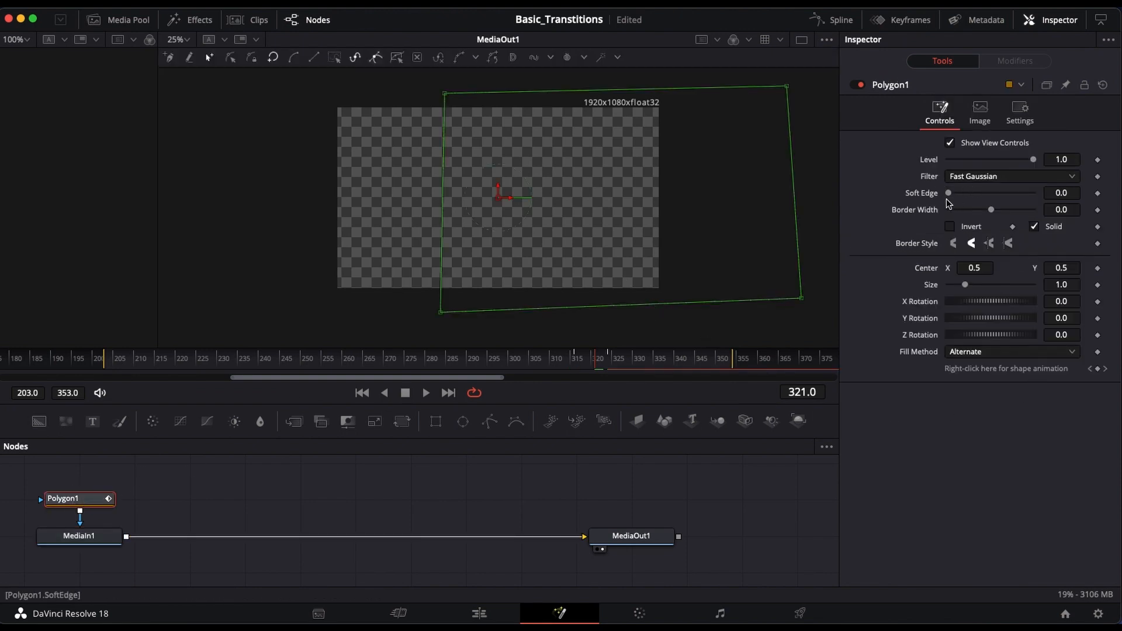
drag(948, 193, 991, 203)
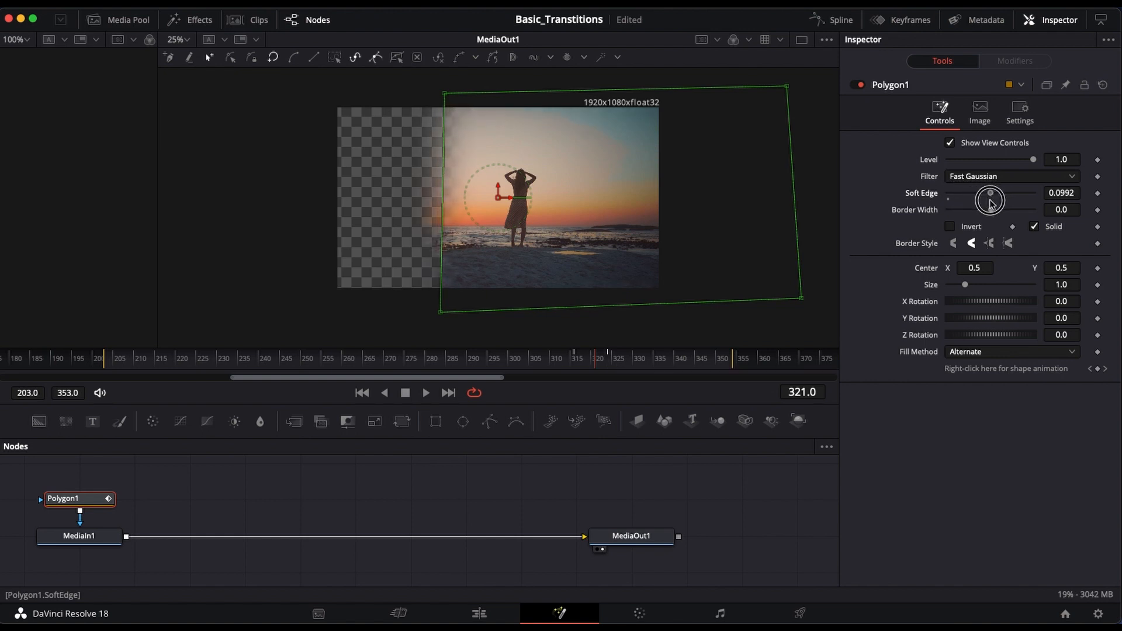
Step: Preview the softened wipe on the edit timeline frame by frame from 00:00:04:10 to 00:00:04:20
click(480, 612)
drag(185, 384, 182, 382)
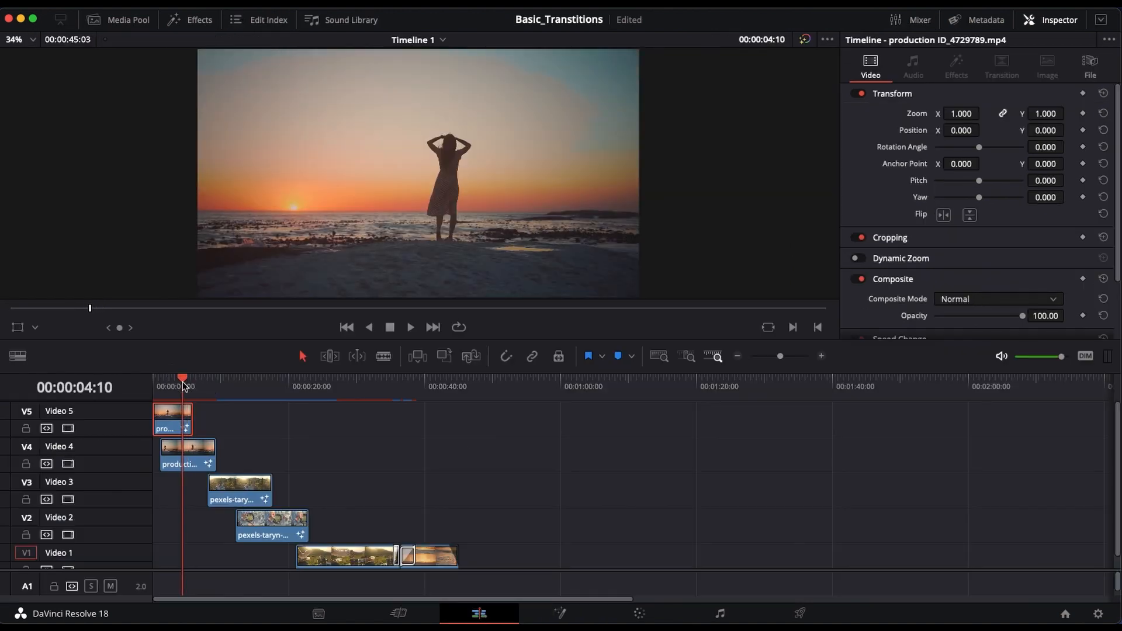
key(Right)
key(Right)
key(Right)
key(Right)
key(Right)
key(Right)
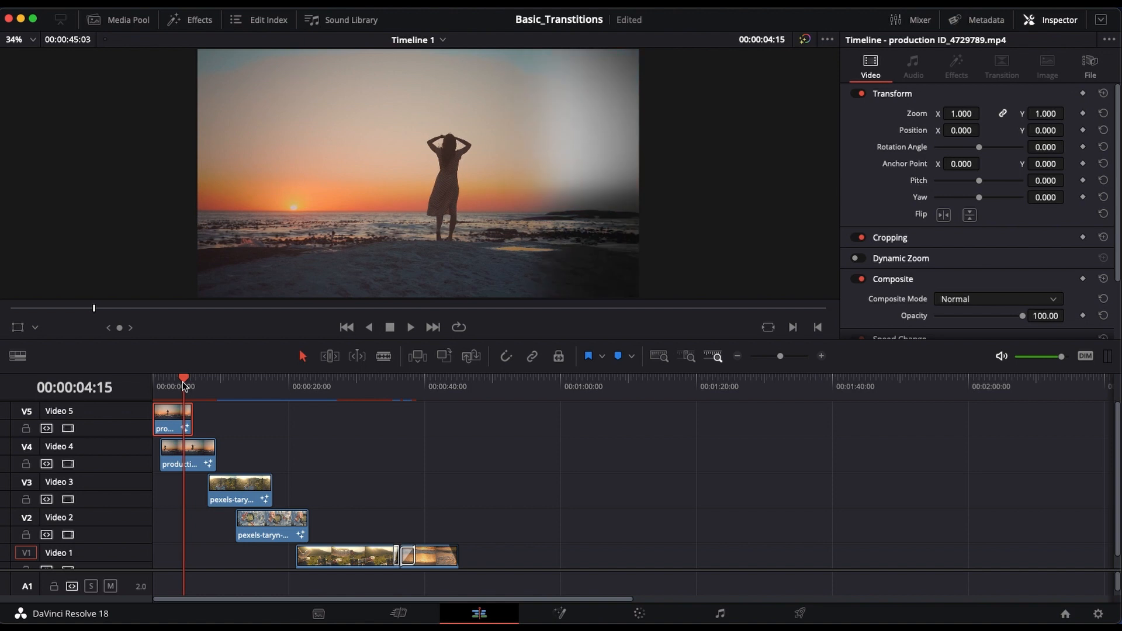
key(Right)
key(Right)
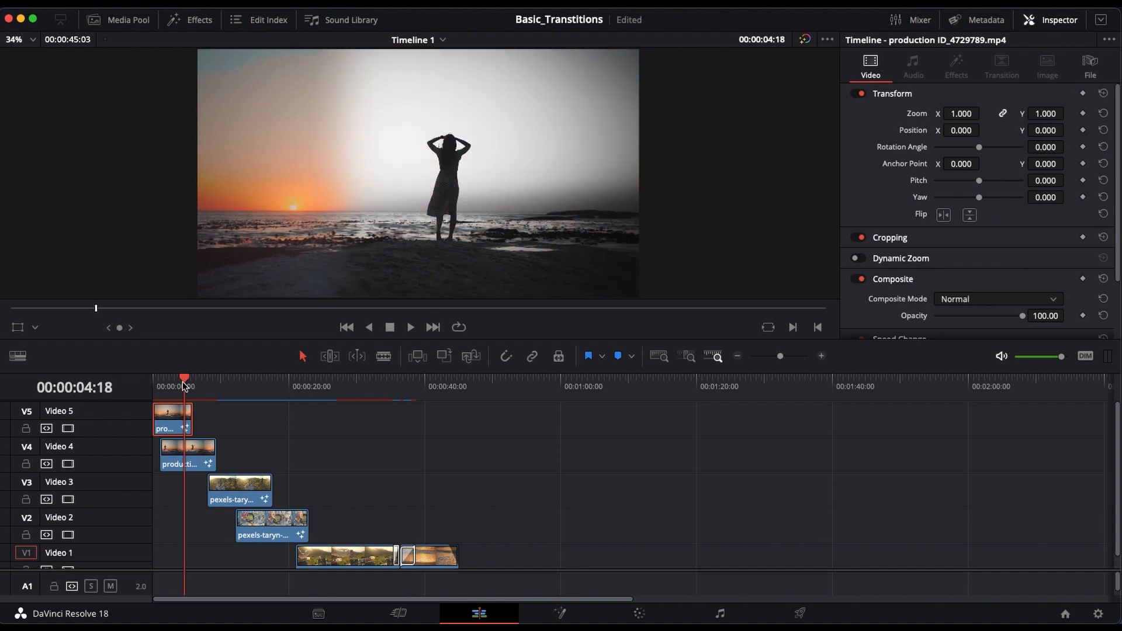
key(Right)
key(Right)
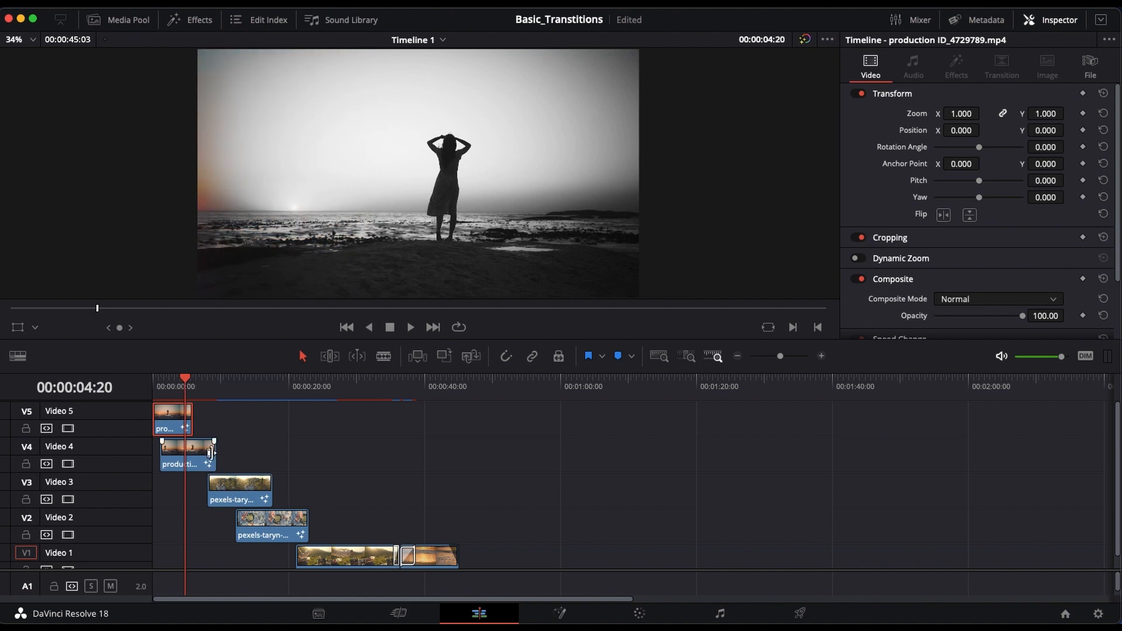
Step: Open the Video 3 clip's Fusion composition at 00:00:14:04 and delete its existing Ellipse mask
click(206, 452)
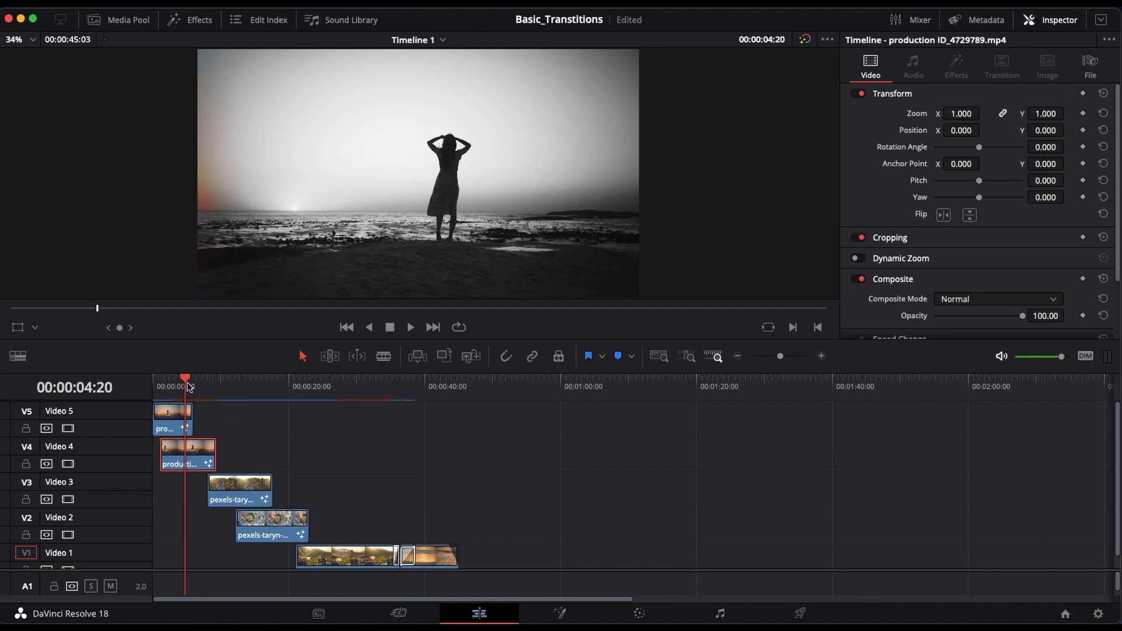
drag(187, 383, 249, 393)
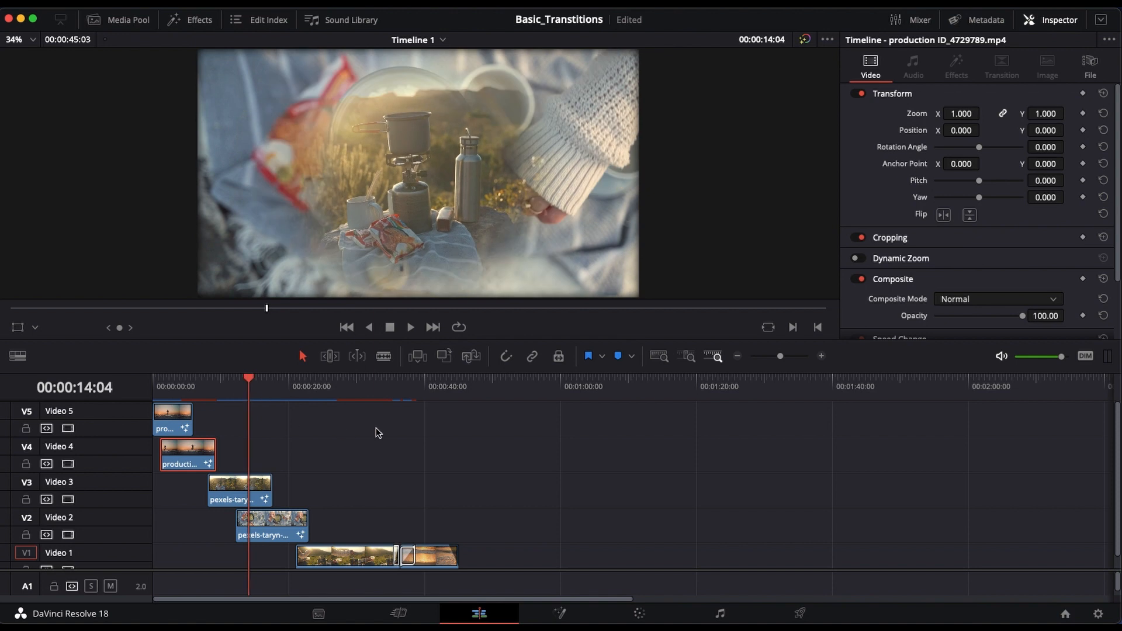
click(228, 500)
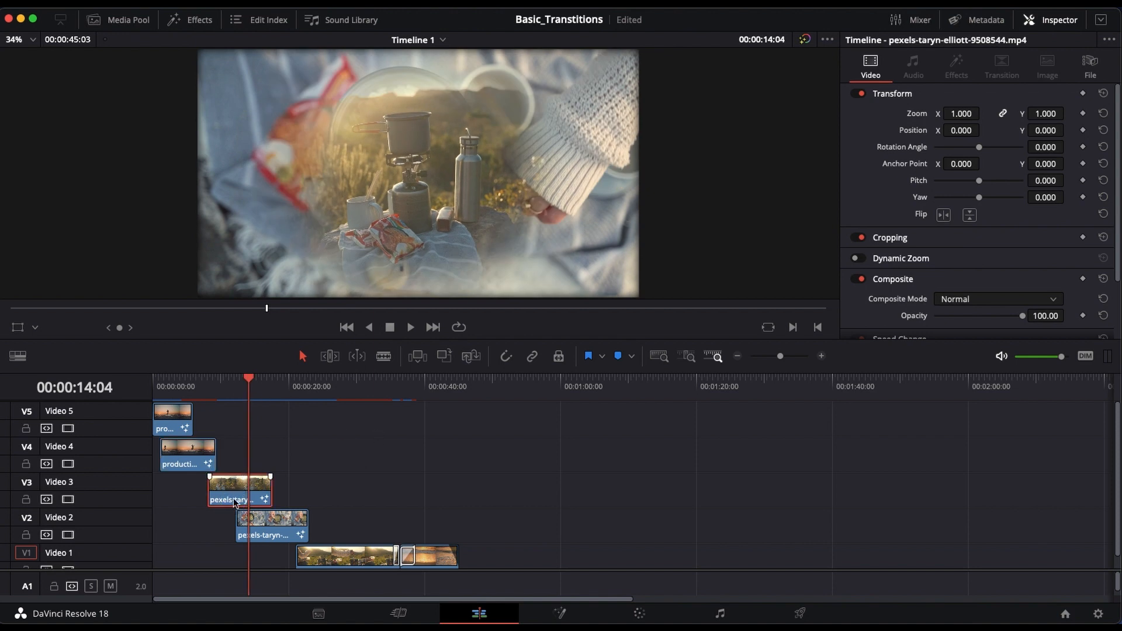
click(559, 611)
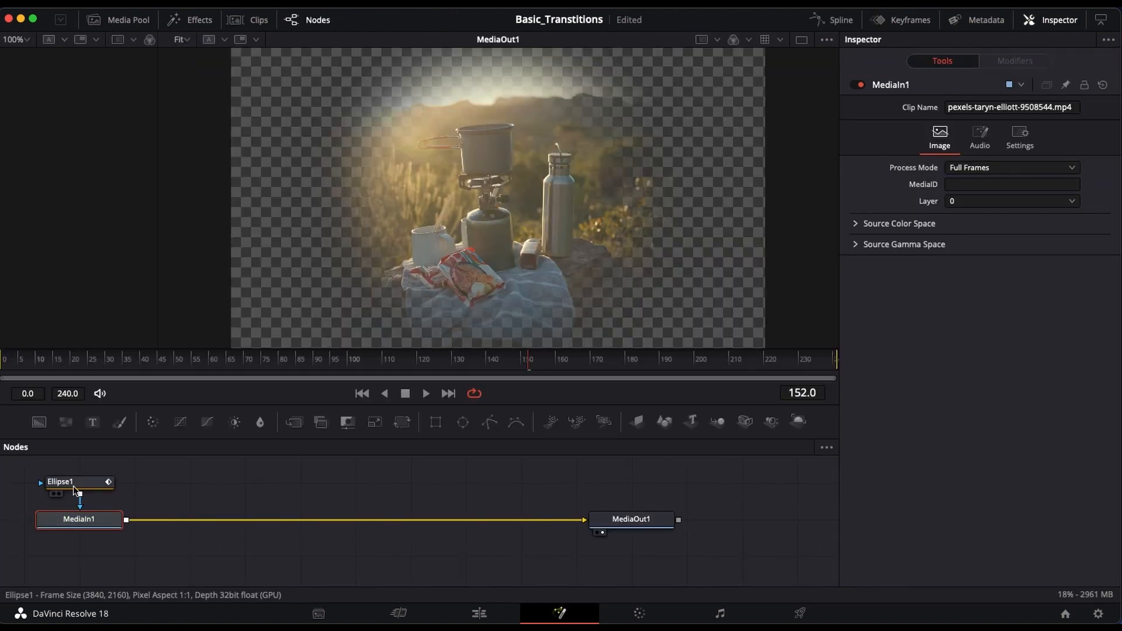
click(69, 483)
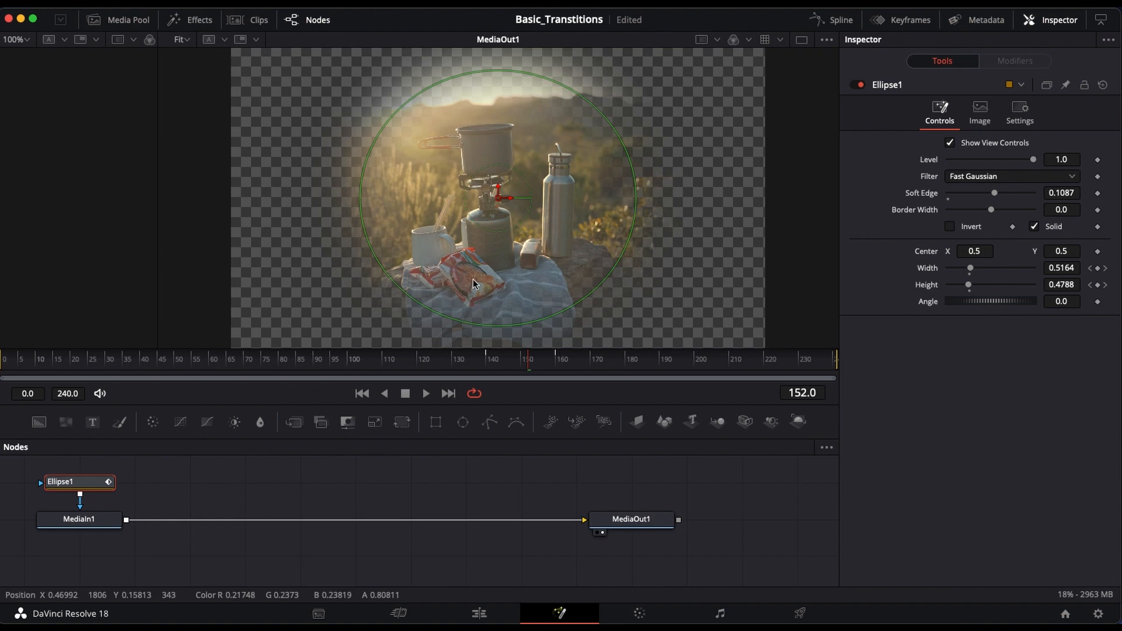
scroll(420, 245, down, 2)
scroll(402, 247, down, 1)
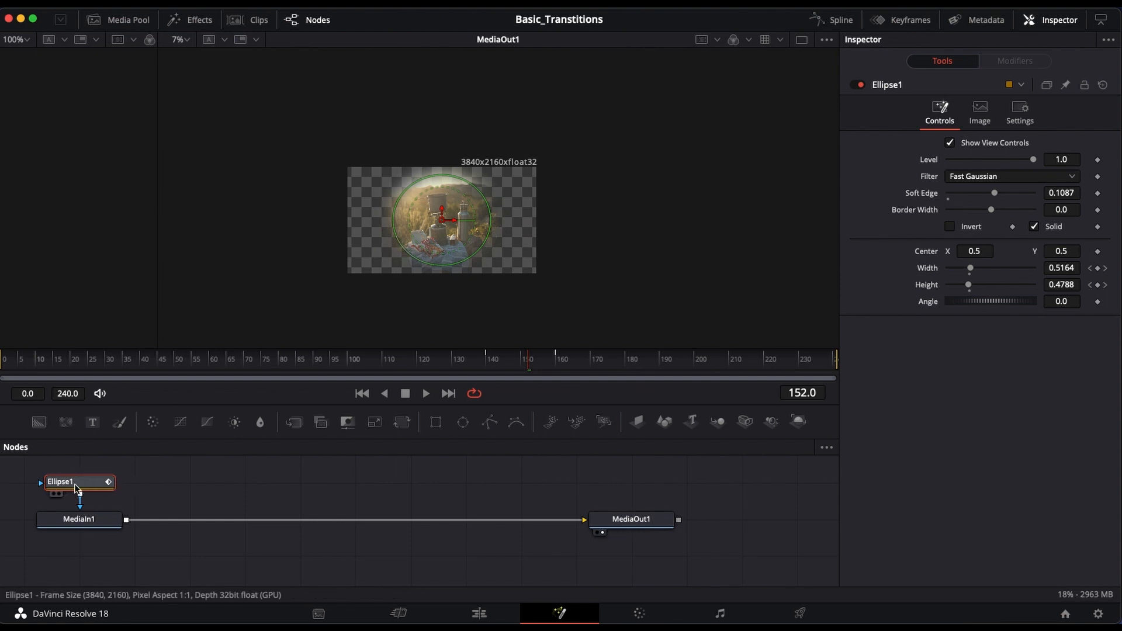
key(Delete)
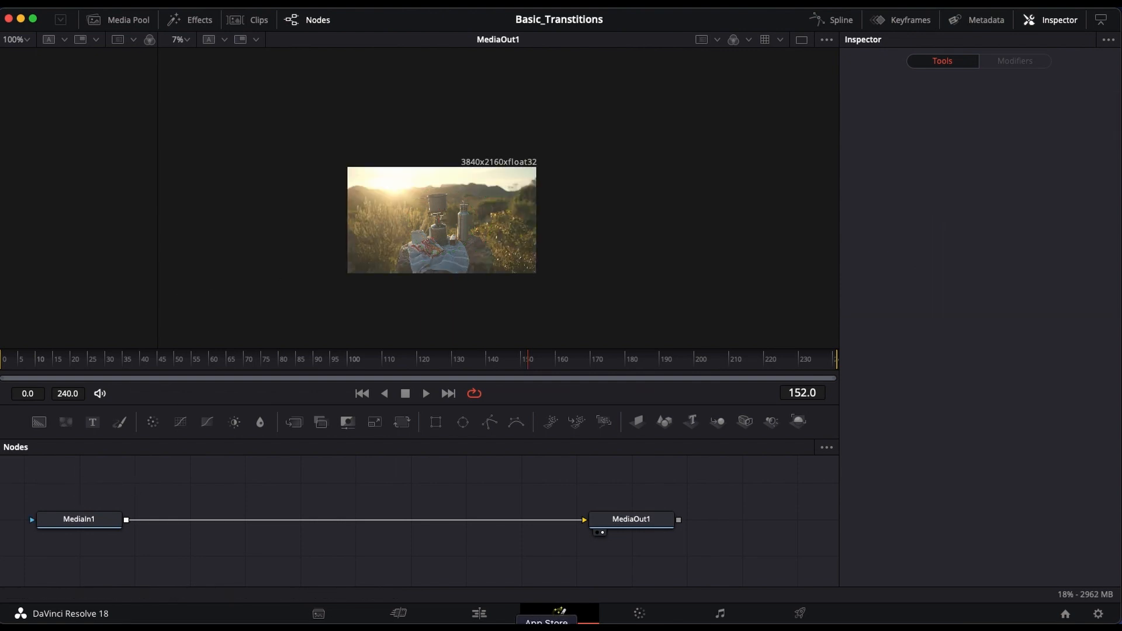
Step: Check the Video 2 clip at 00:00:20:02 on the edit timeline and in its Fusion composition
click(480, 613)
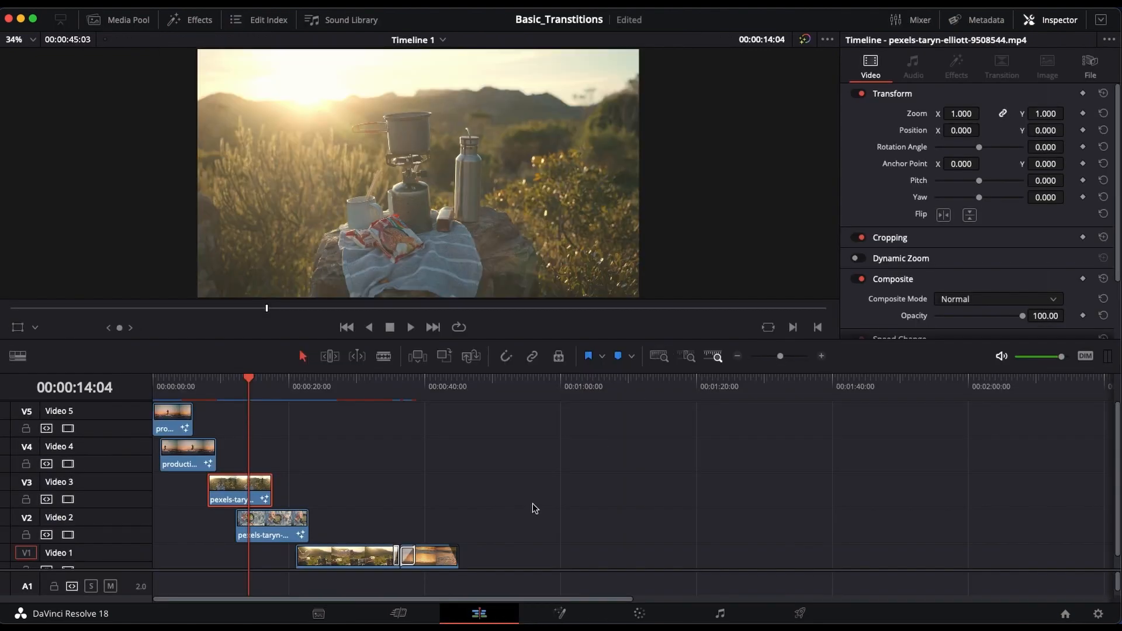
drag(255, 386, 289, 393)
click(559, 613)
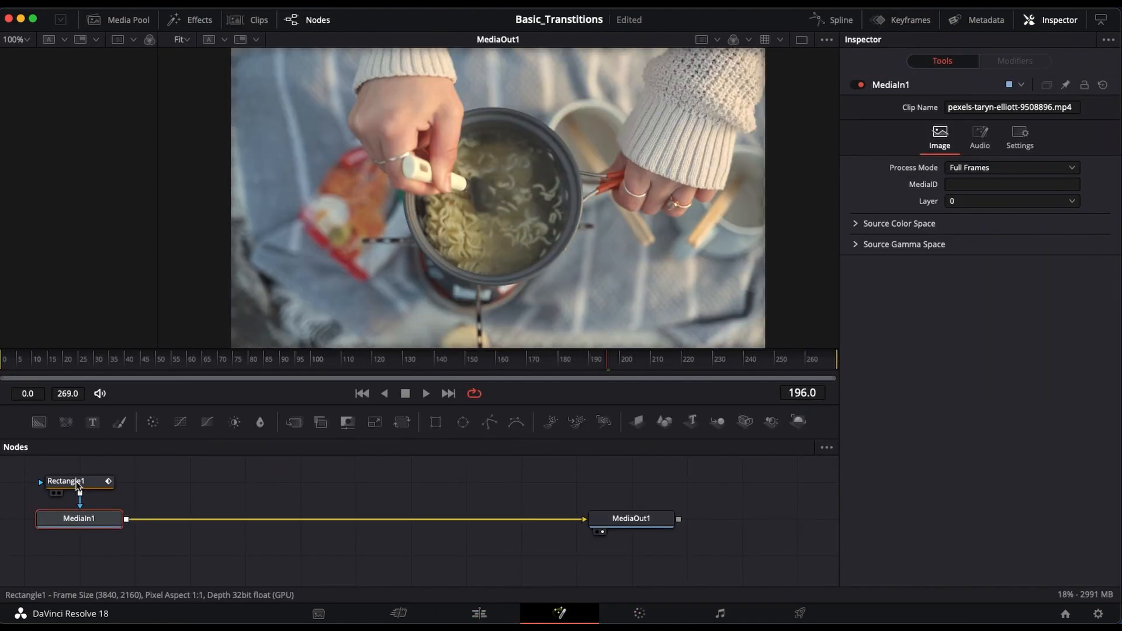
click(478, 613)
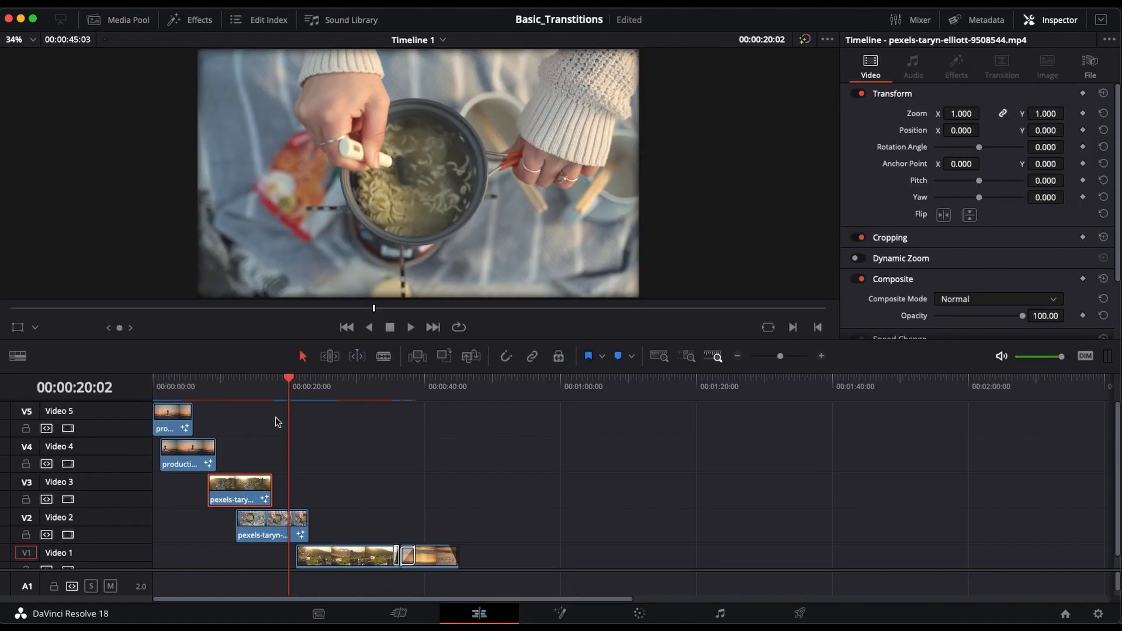
Step: At 00:00:16:06, add an Ellipse mask to the Video 3 clip's MediaIn1 and keyframe its width at 1.48 and height at 1.449
drag(288, 389, 263, 400)
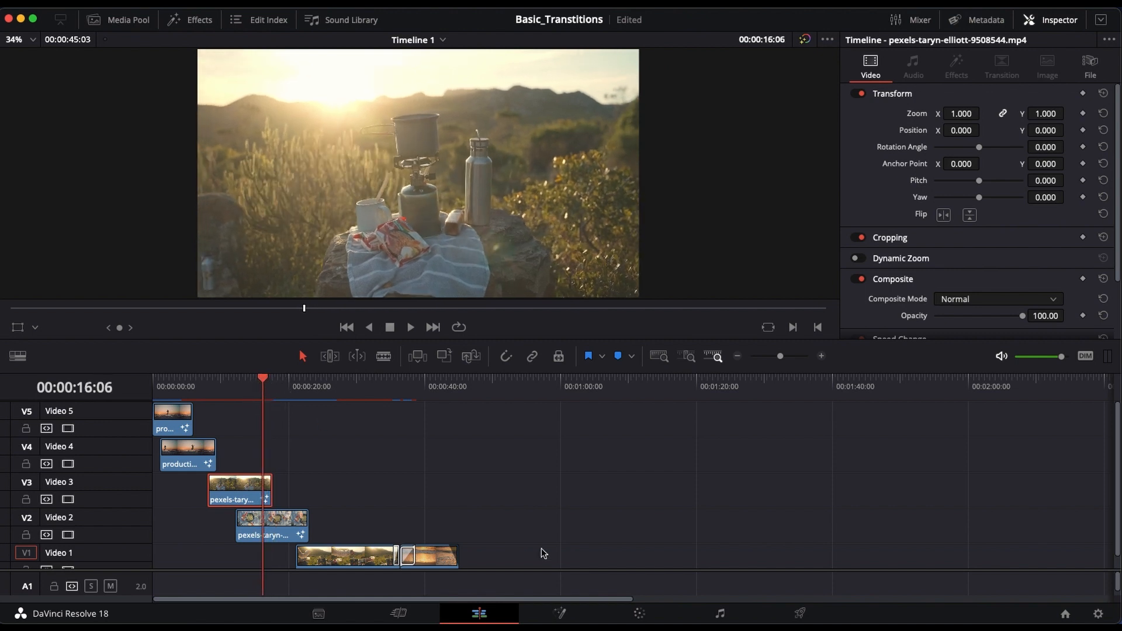
click(563, 614)
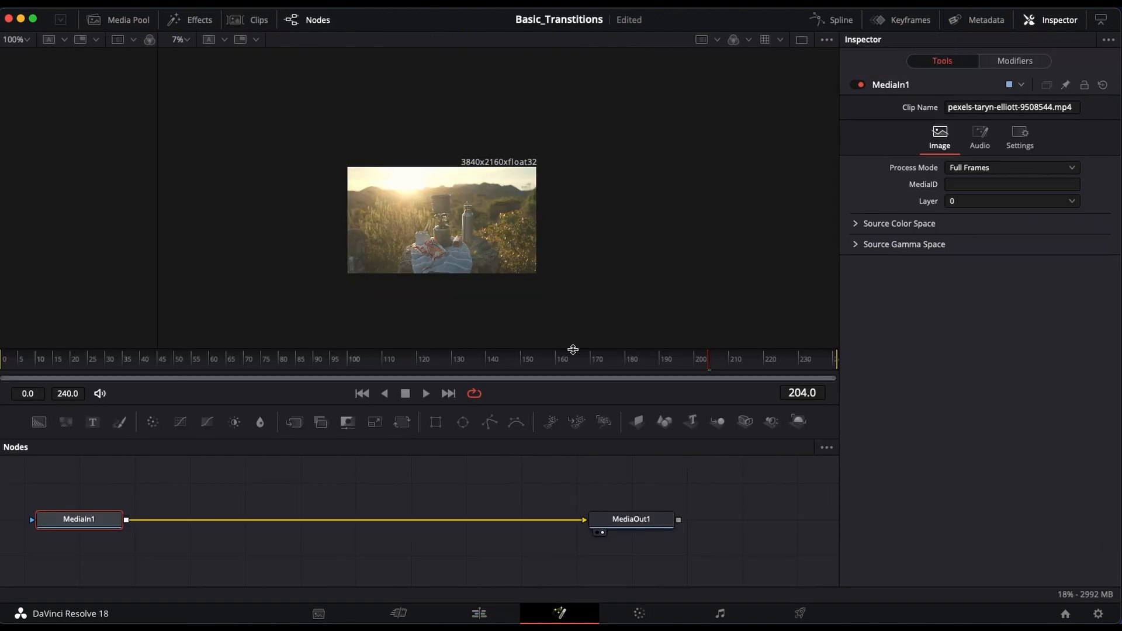
click(463, 422)
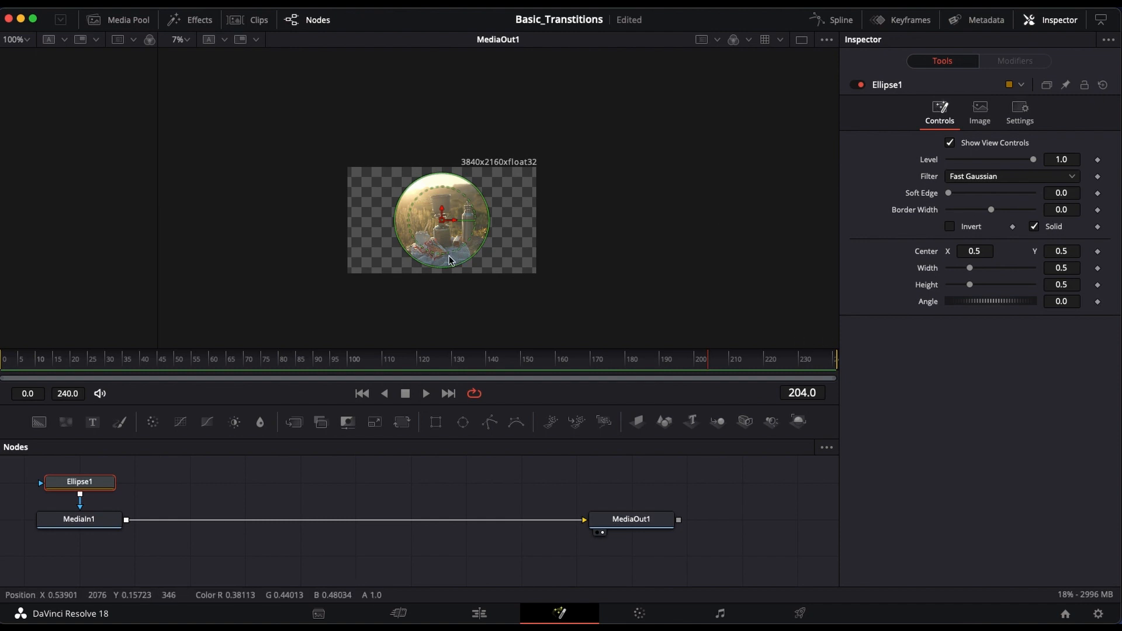
drag(969, 268, 1013, 292)
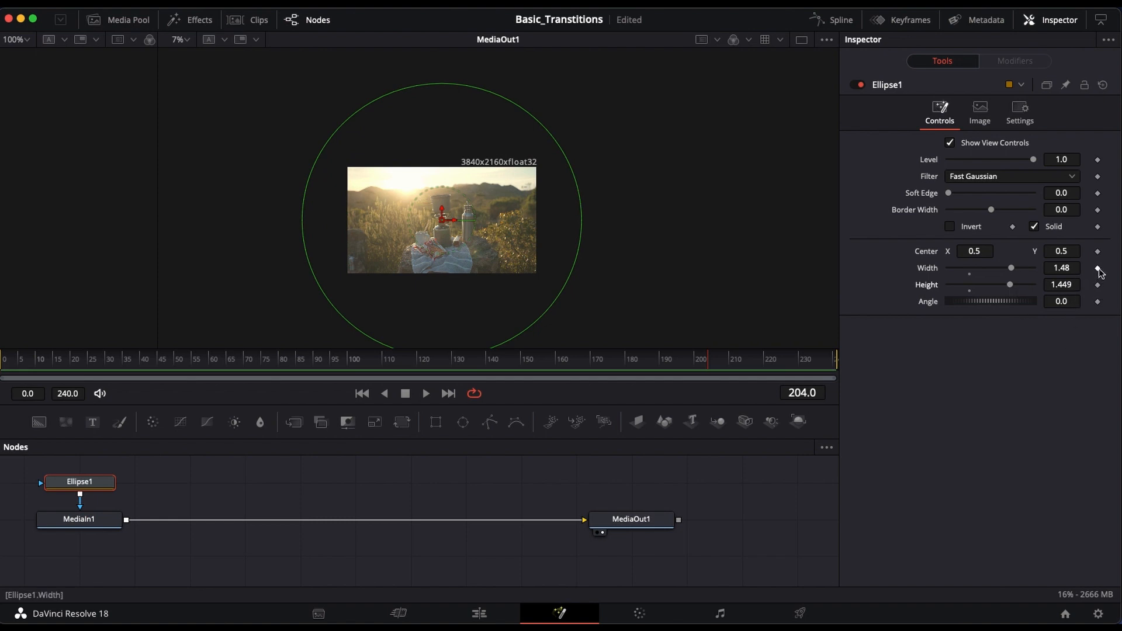
click(1097, 285)
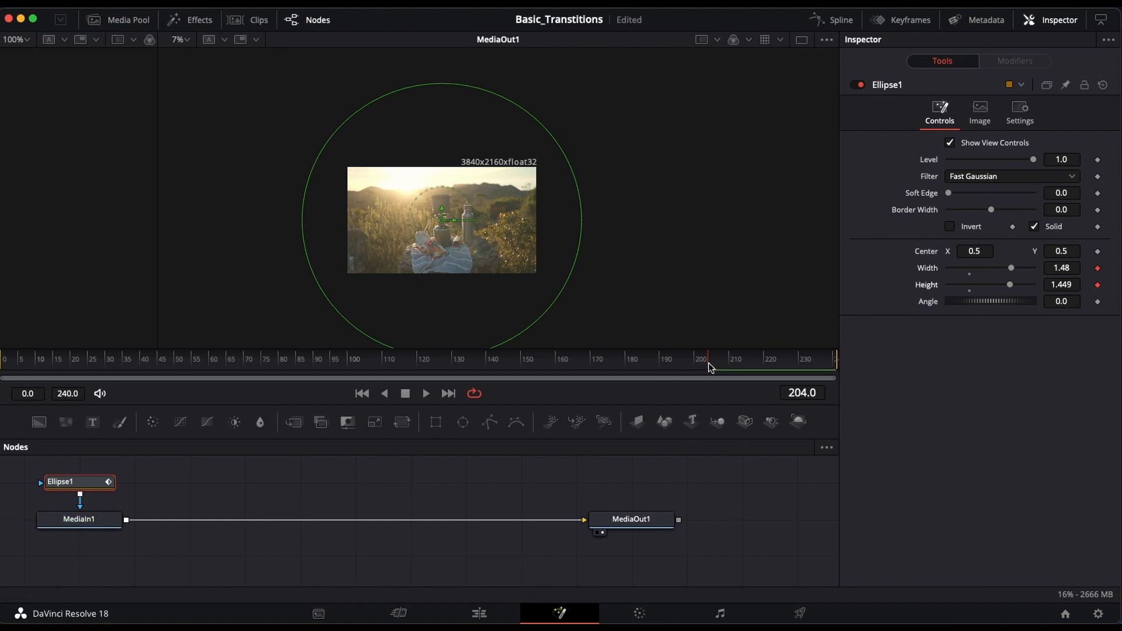
Step: At frame 213, set the Ellipse mask's width and height to 0.0
drag(708, 367, 739, 372)
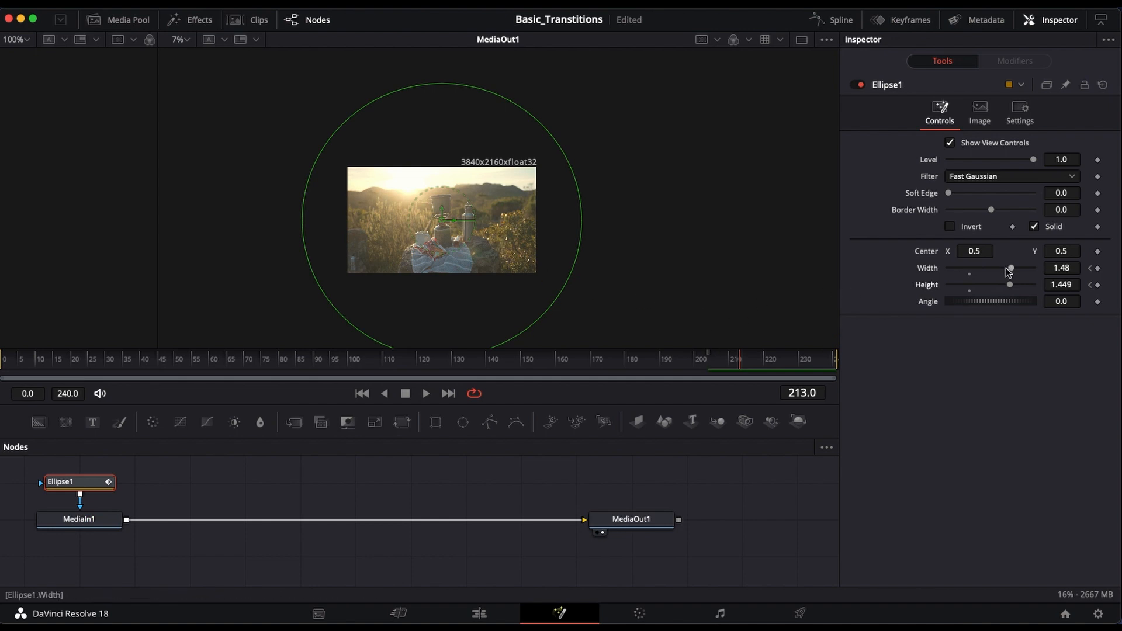
drag(1007, 268, 926, 274)
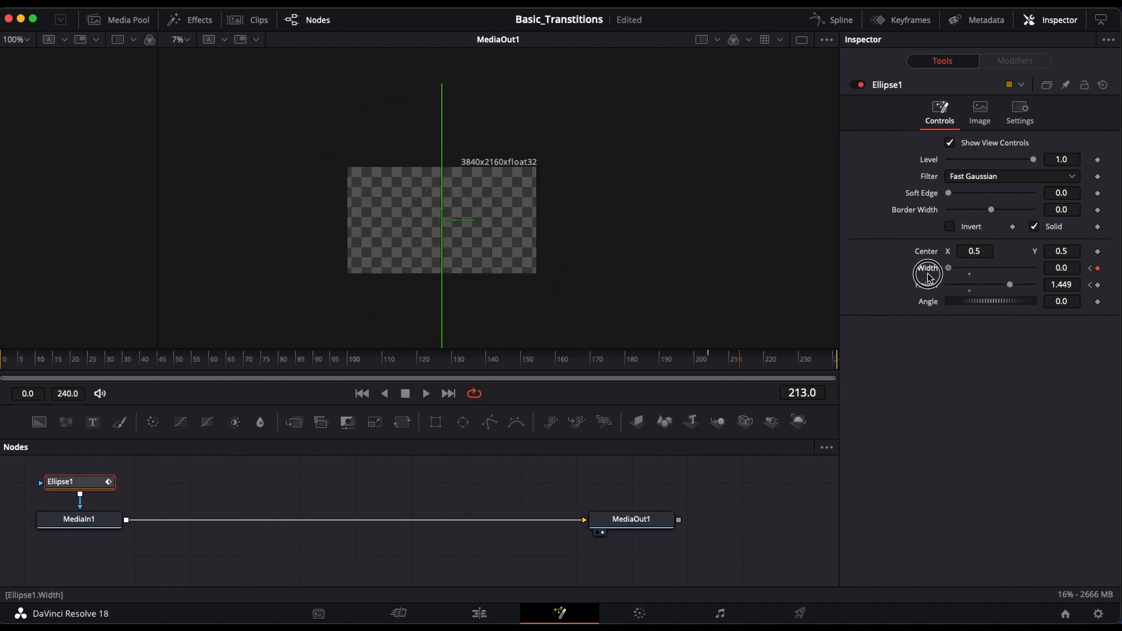
drag(1009, 284, 921, 288)
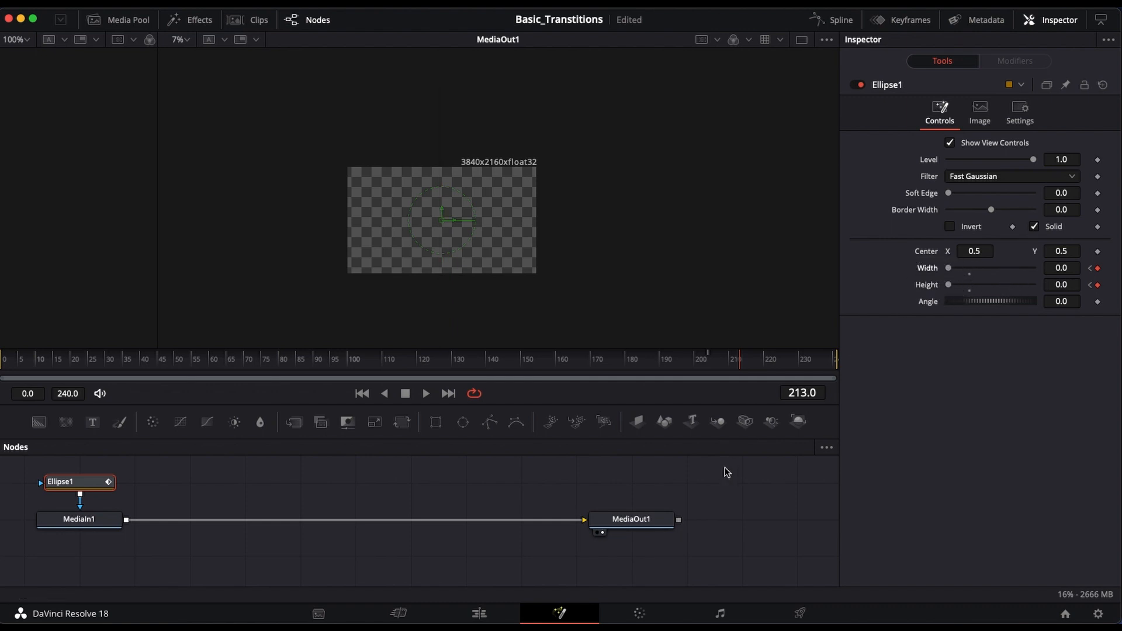
Step: Step through the shrinking Ellipse mask animation between frames 204 and 214, then return to frame 204
drag(744, 364, 710, 365)
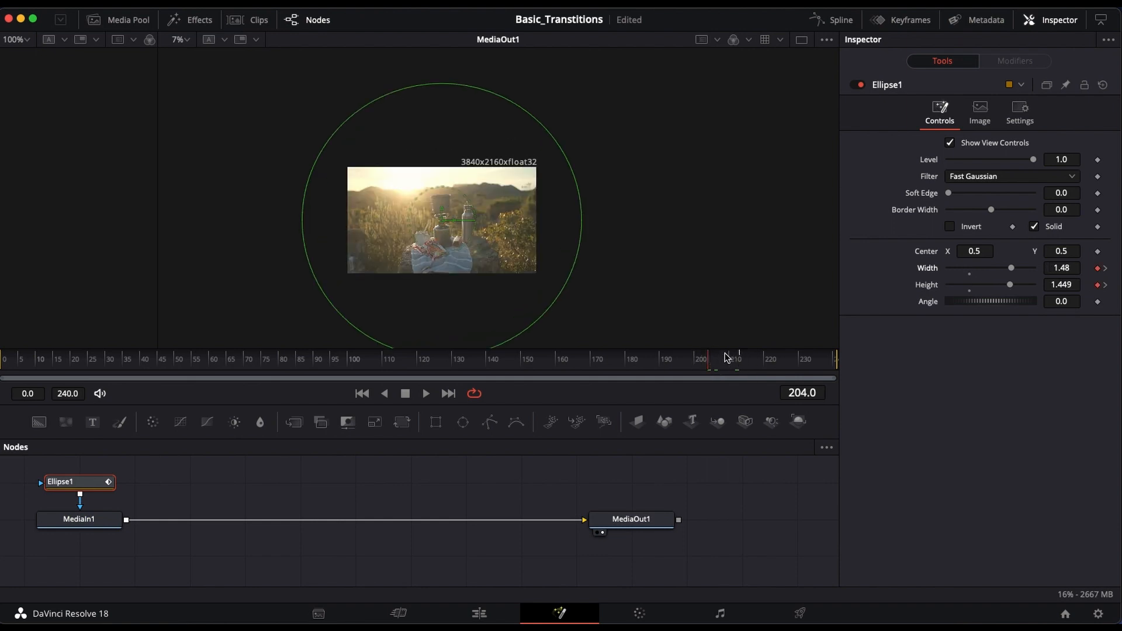
key(Right)
key(Right)
key(Right)
key(Right)
key(Right)
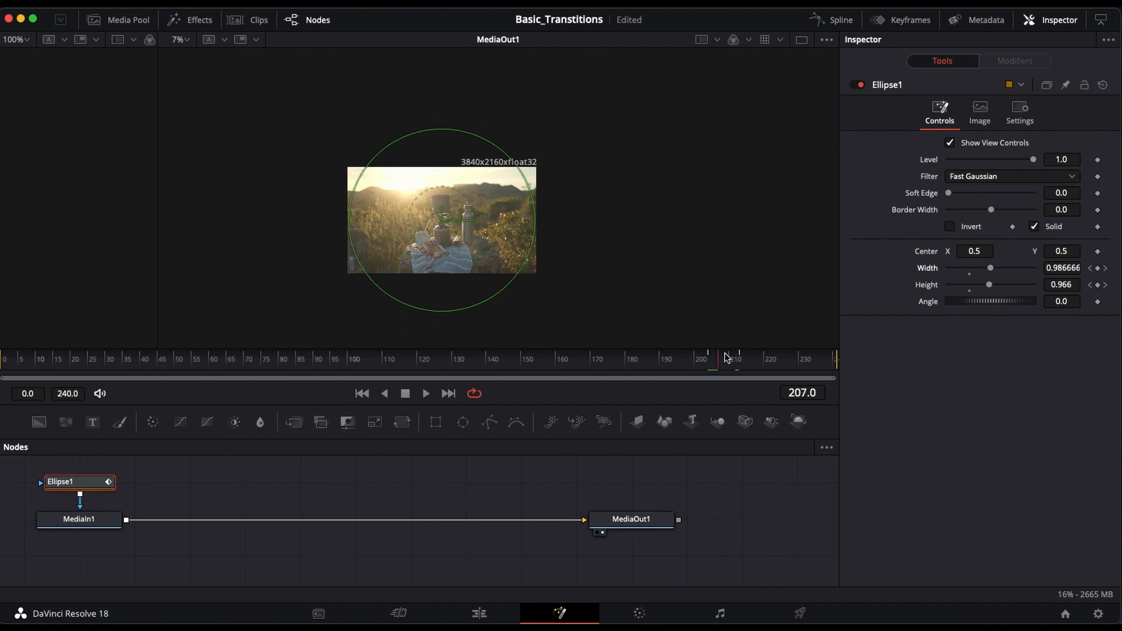
key(Right)
key(Right)
key(Right)
key(Right)
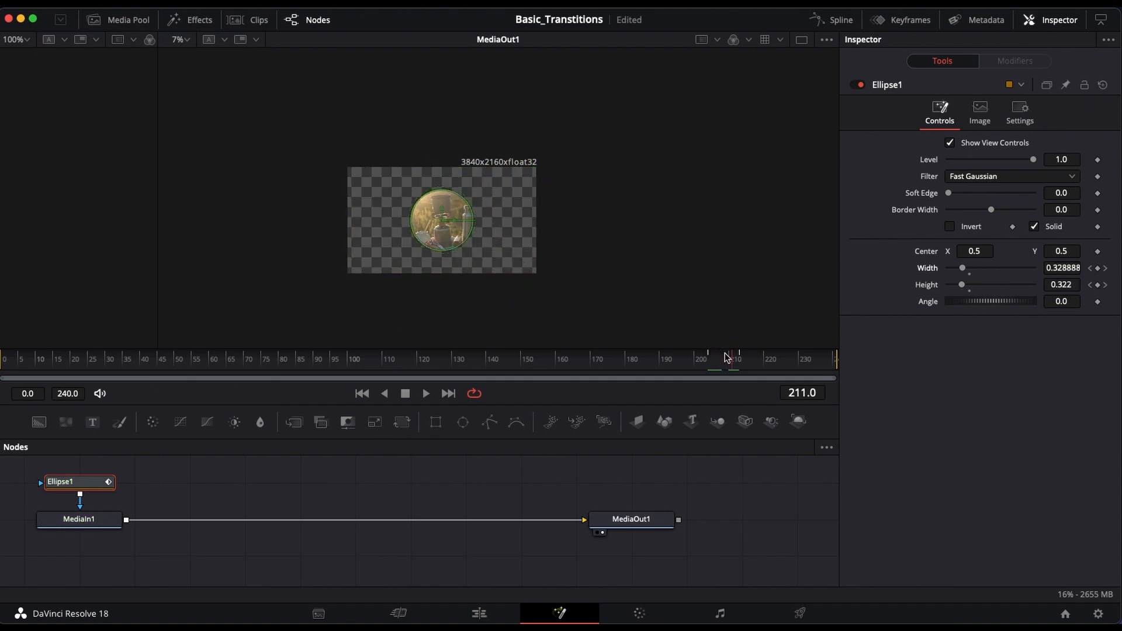
key(Right)
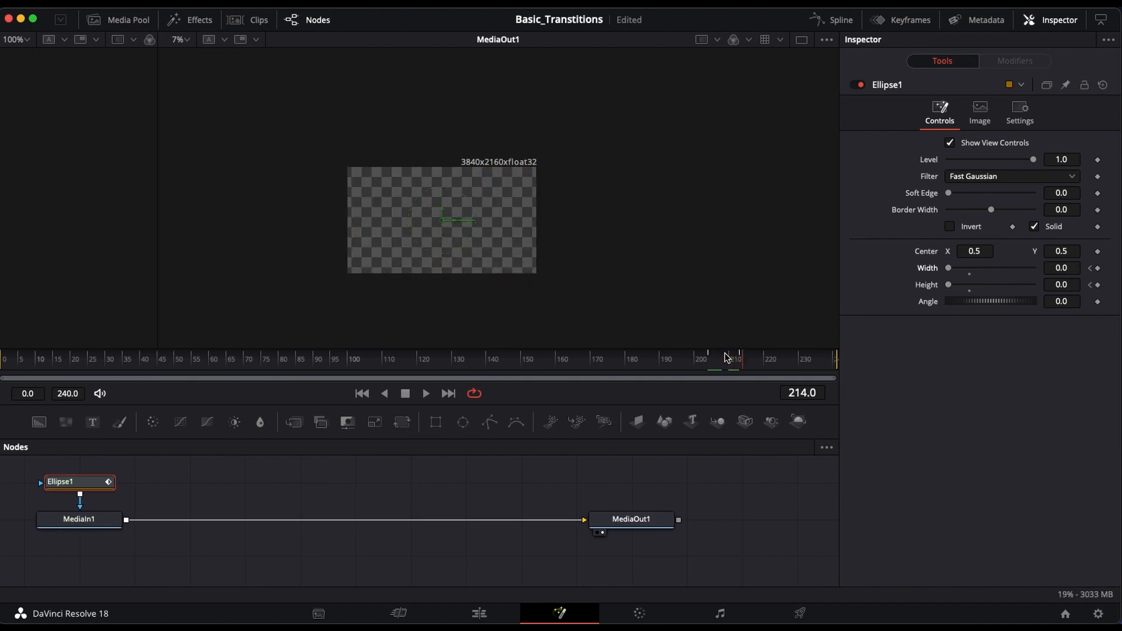
key(Left)
key(Left)
key(Left)
key(Left)
key(Left)
key(Left)
key(Left)
key(Left)
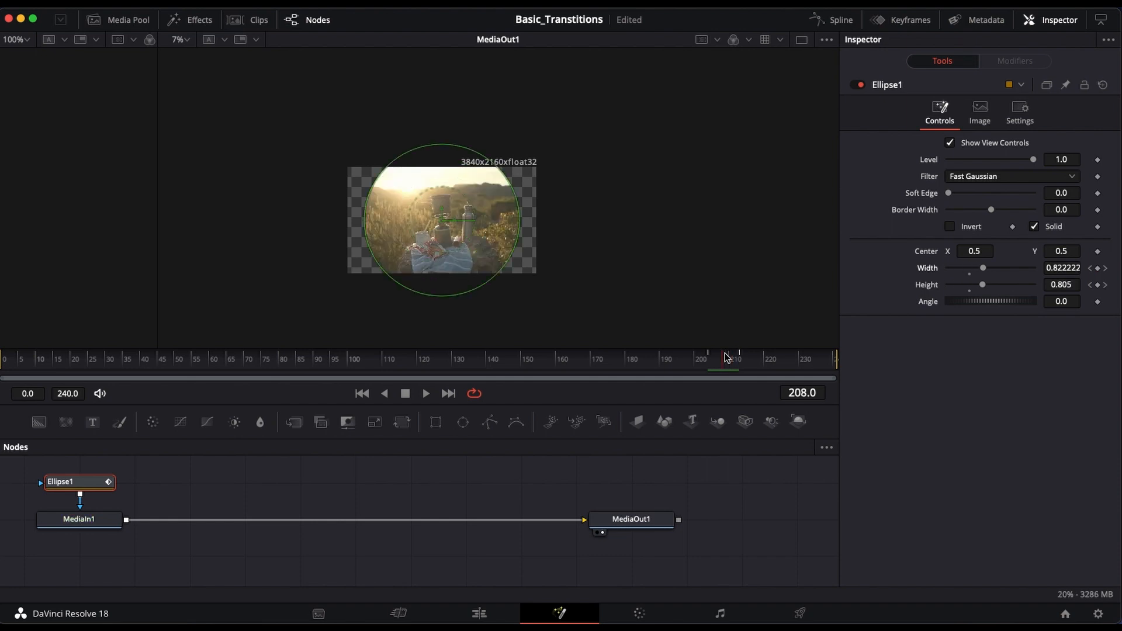
key(Left)
key(Left)
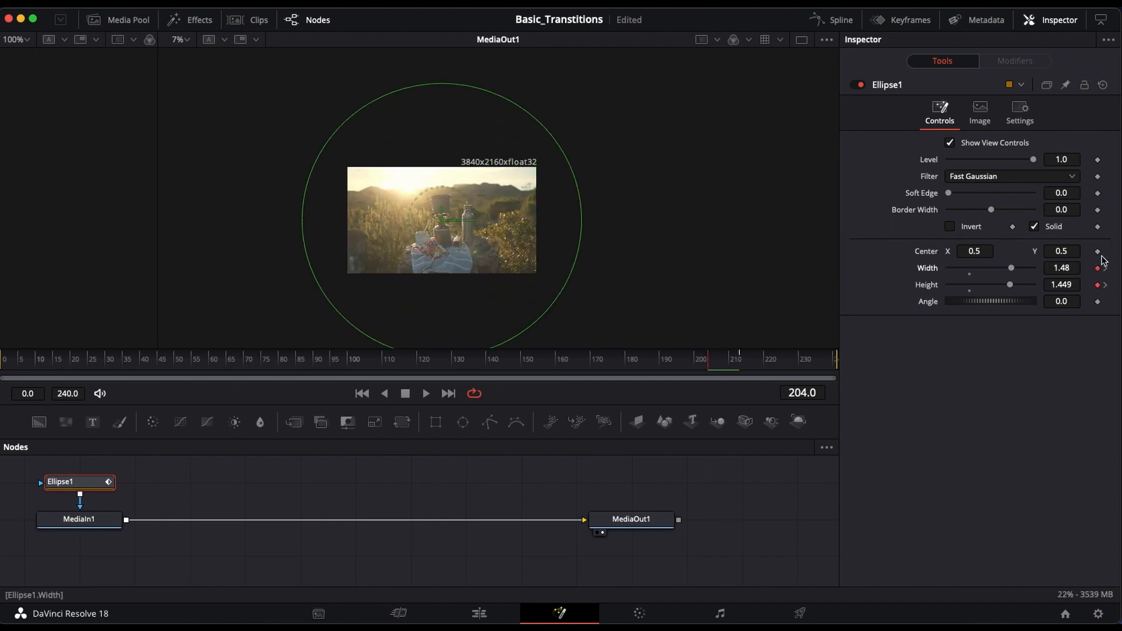
Step: Return to the edit timeline and step through the Video 3 clip's ellipse transition from 00:00:15:18 to 00:00:16:15
click(479, 613)
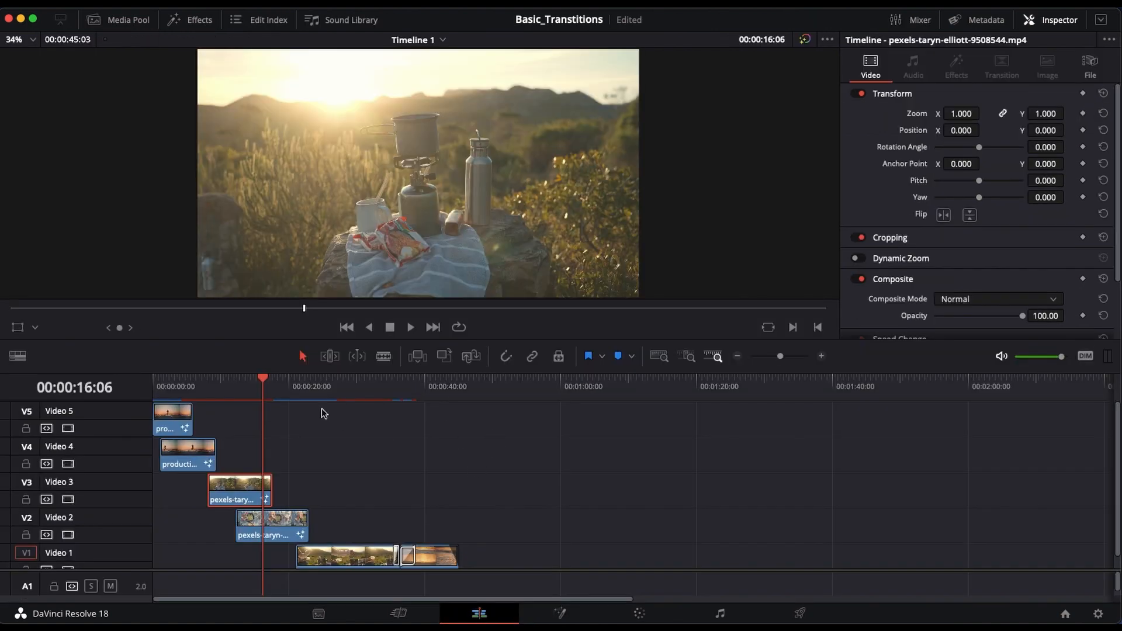
drag(265, 386, 259, 382)
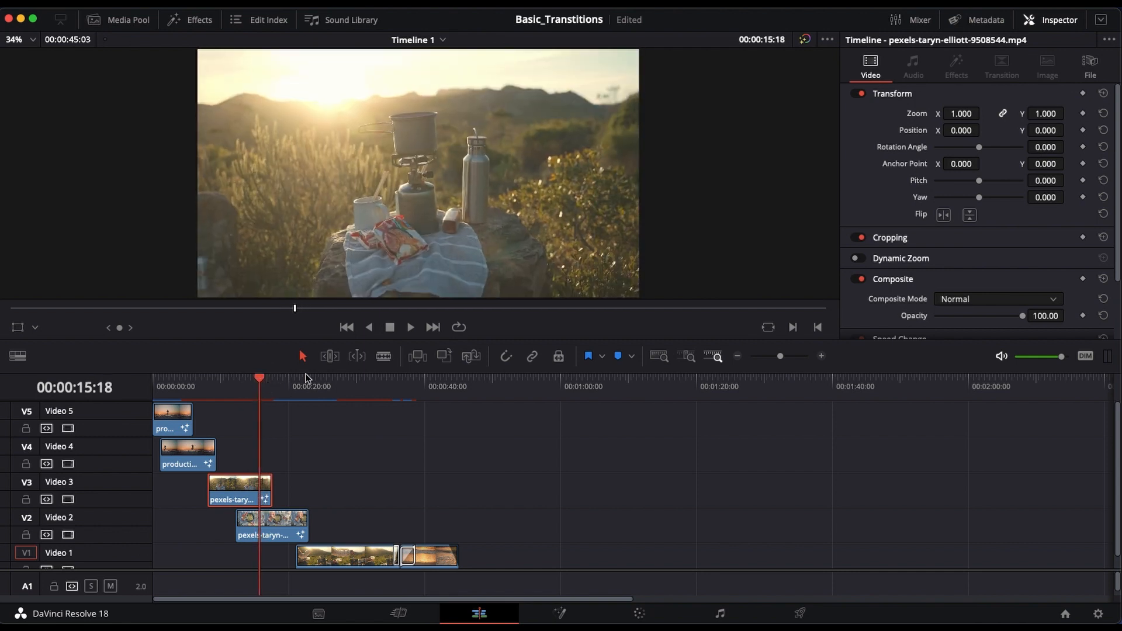
key(Right)
key(Right)
key(Right)
key(Right)
key(Right)
key(Right)
key(Right)
key(Right)
key(Right)
key(Right)
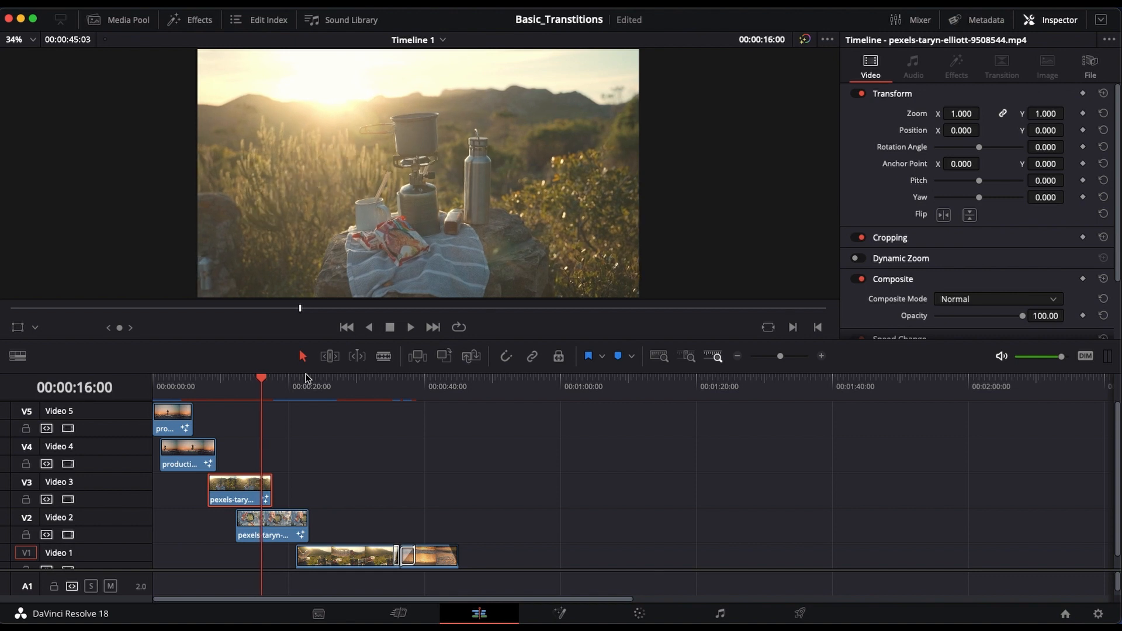
key(Right)
key(Right)
key(Right)
key(Right)
key(Right)
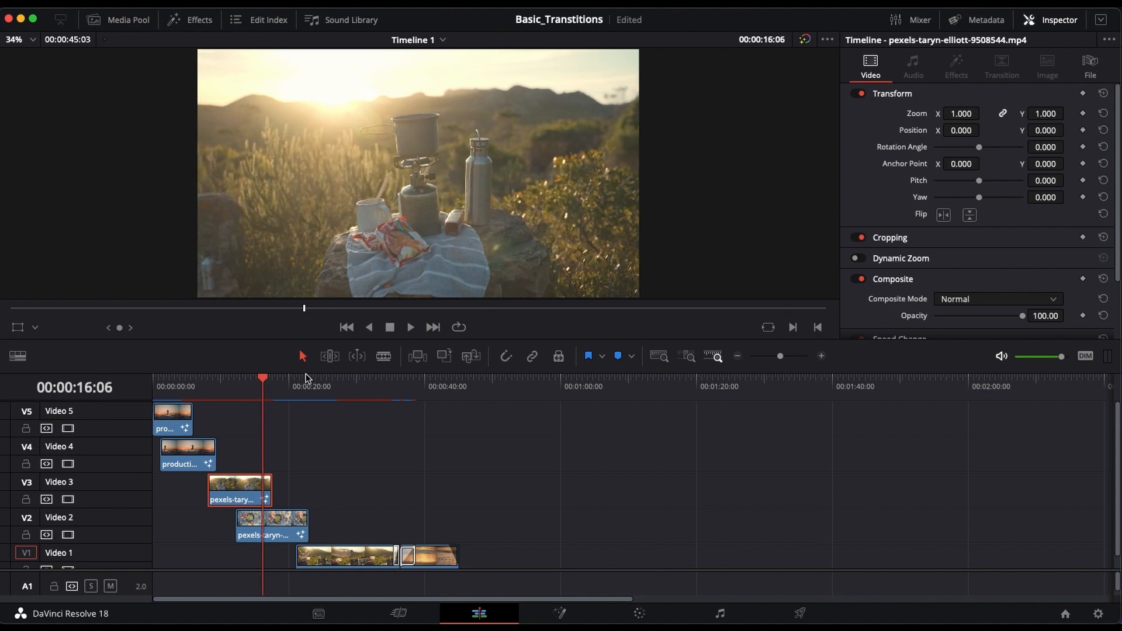
key(Right)
key(Right)
key(Right)
key(Right)
key(Right)
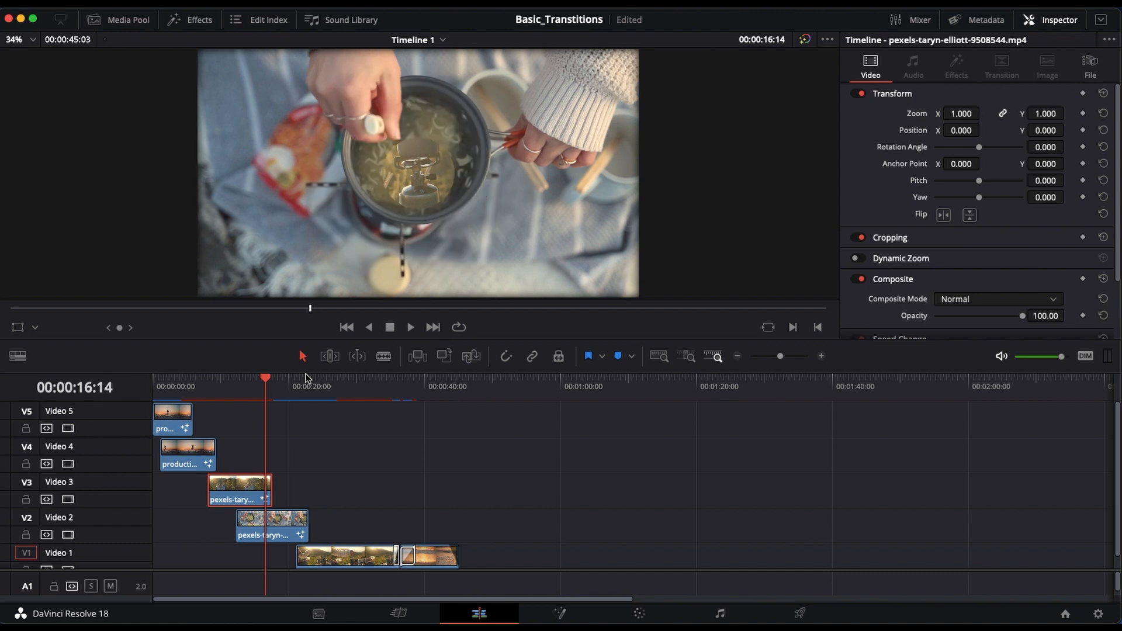
key(Right)
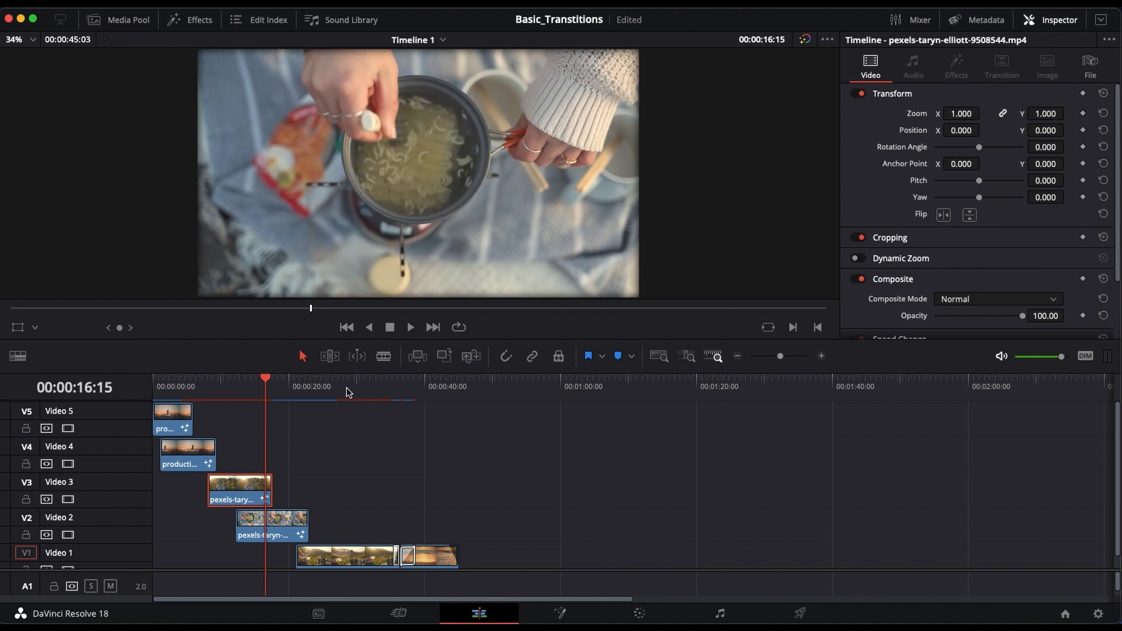
Step: Select the Video 2 clip and step through its rectangle transition from 00:00:21:14 to 00:00:22:07
click(293, 526)
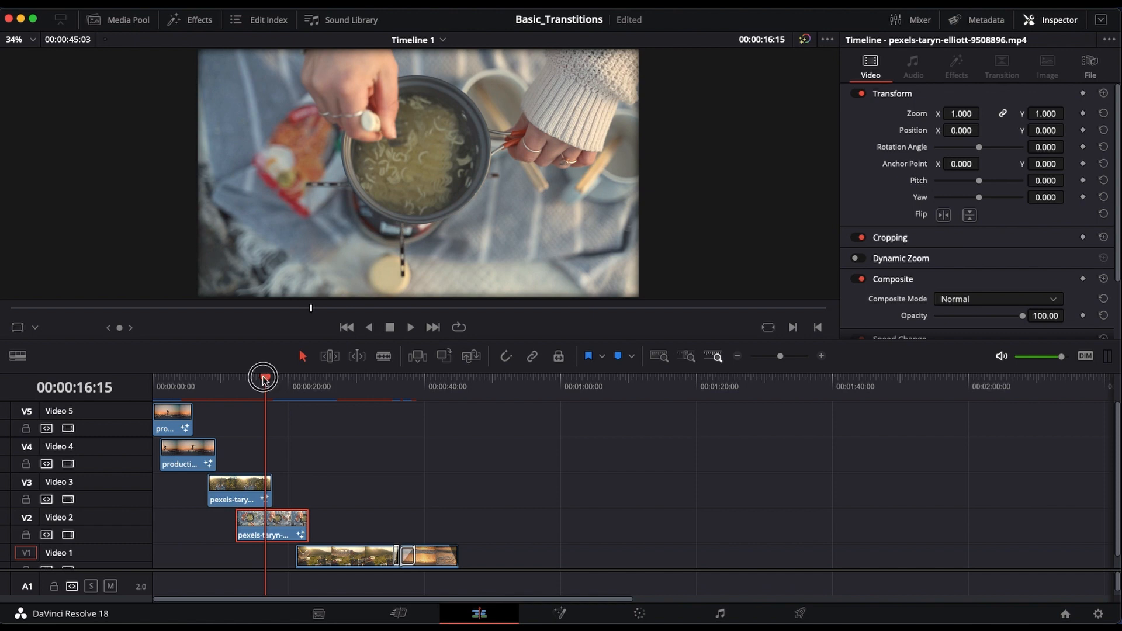
drag(266, 379, 299, 388)
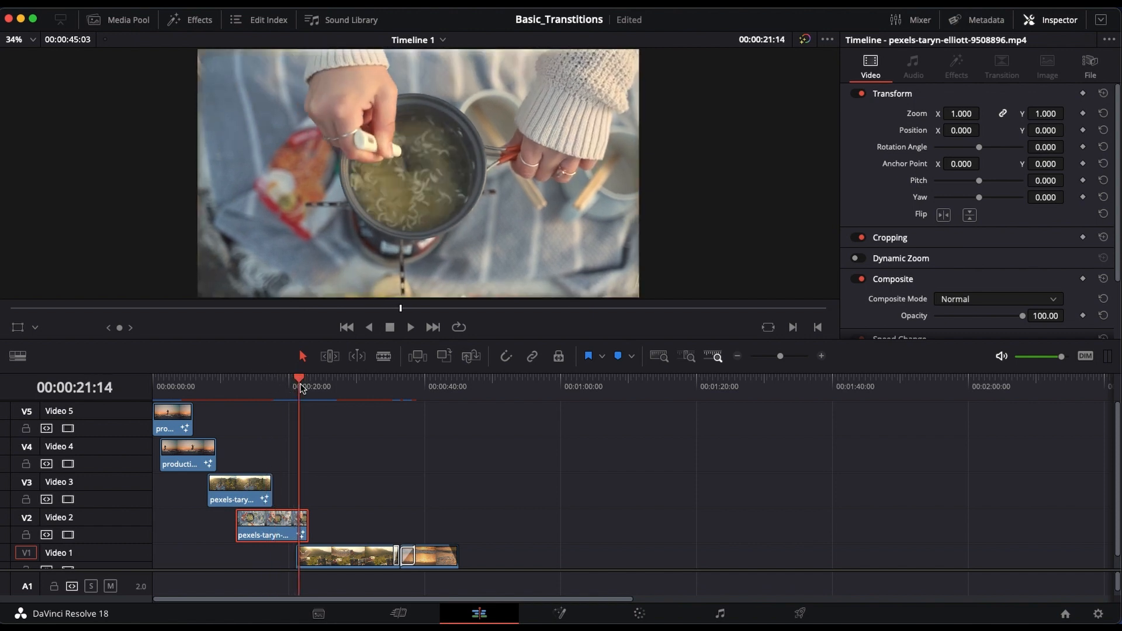
key(Right)
key(Right)
key(Right)
key(Right)
key(Right)
key(Right)
key(Right)
key(Right)
key(Right)
key(Right)
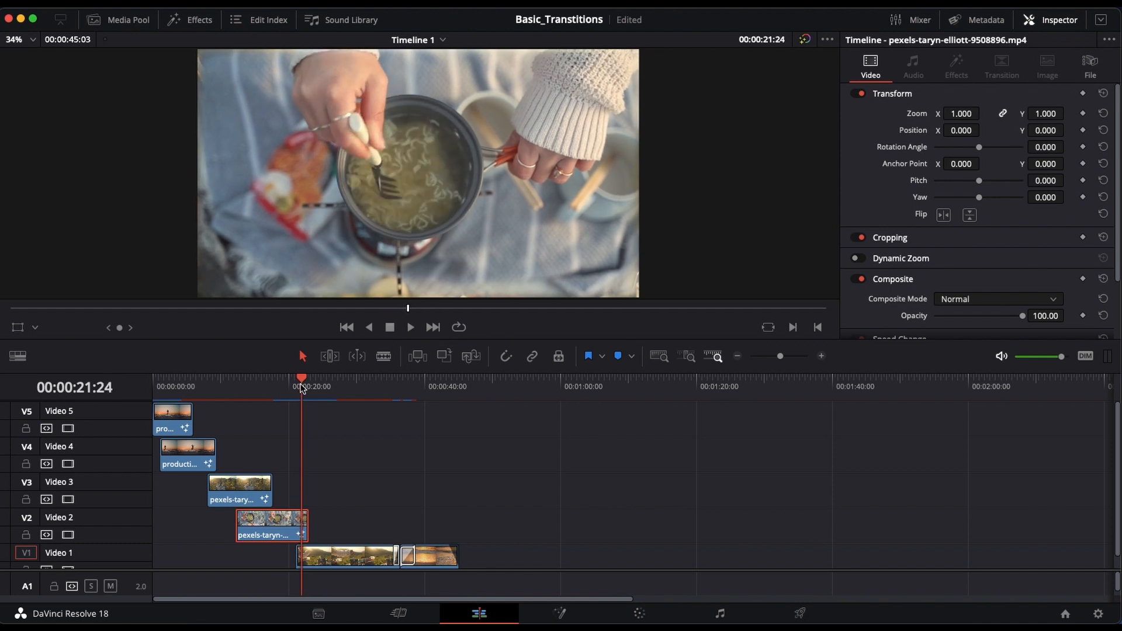
key(Right)
key(Right)
key(Right)
key(Right)
key(Right)
key(Right)
key(Right)
key(Right)
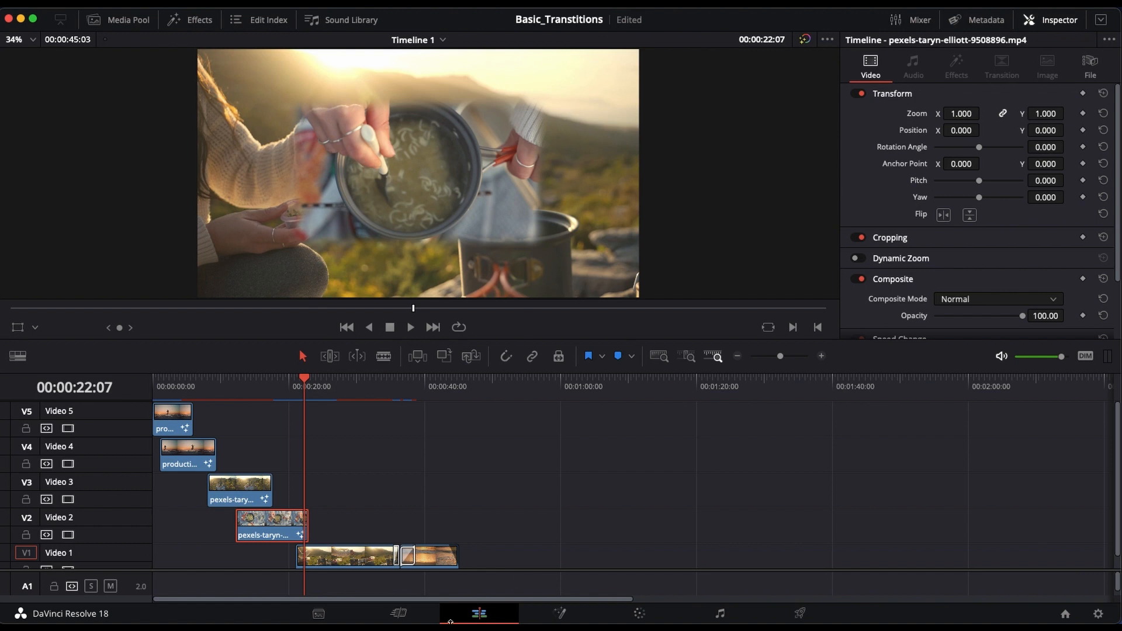
Step: Examine the Video 2 clip's Rectangle1 mask settings in its Fusion composition, then return to the edit timeline
click(398, 613)
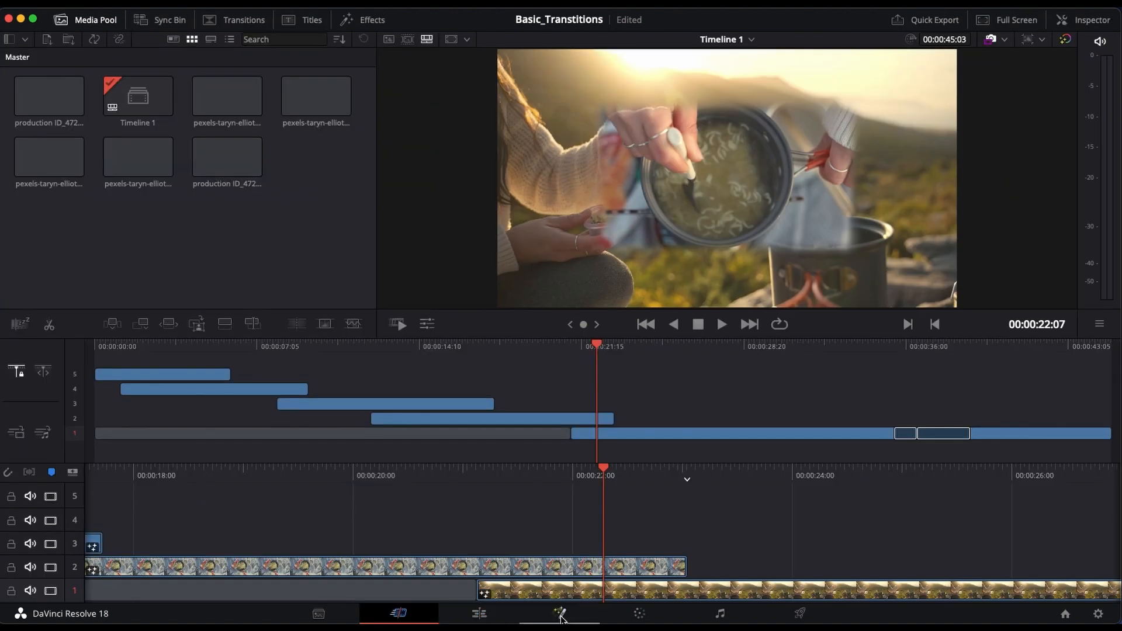
click(559, 613)
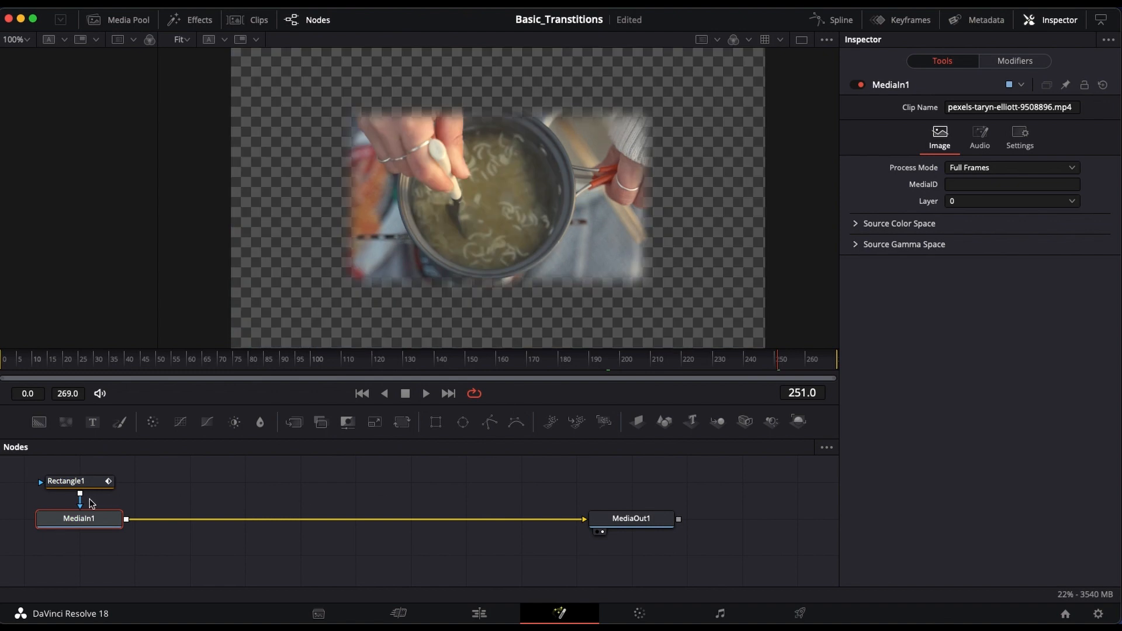
click(82, 485)
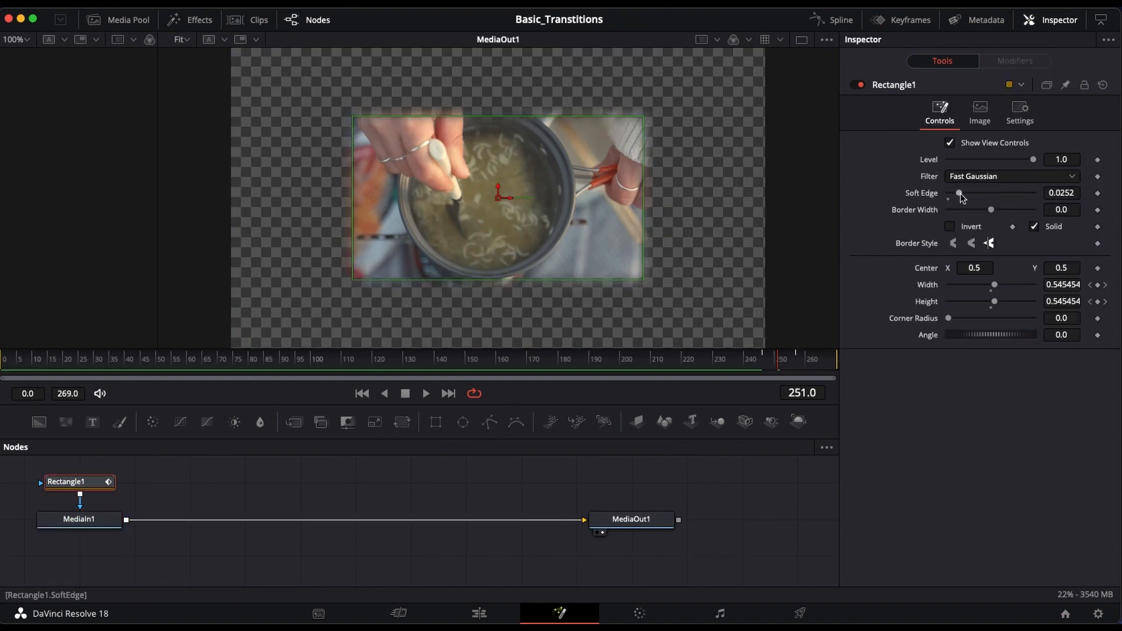
click(488, 615)
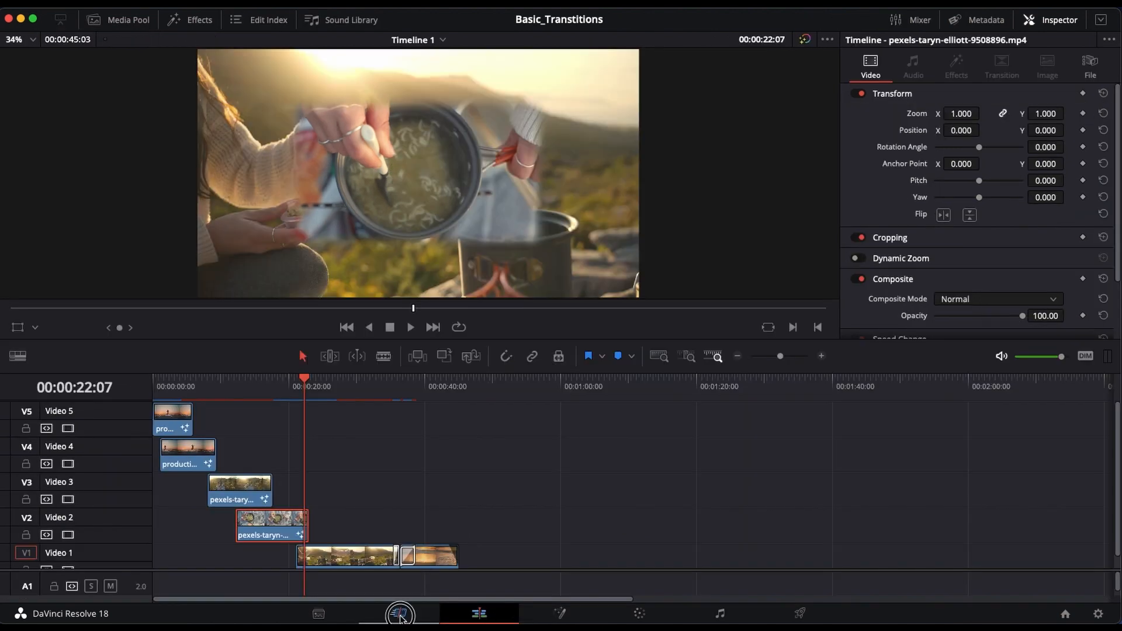
click(399, 616)
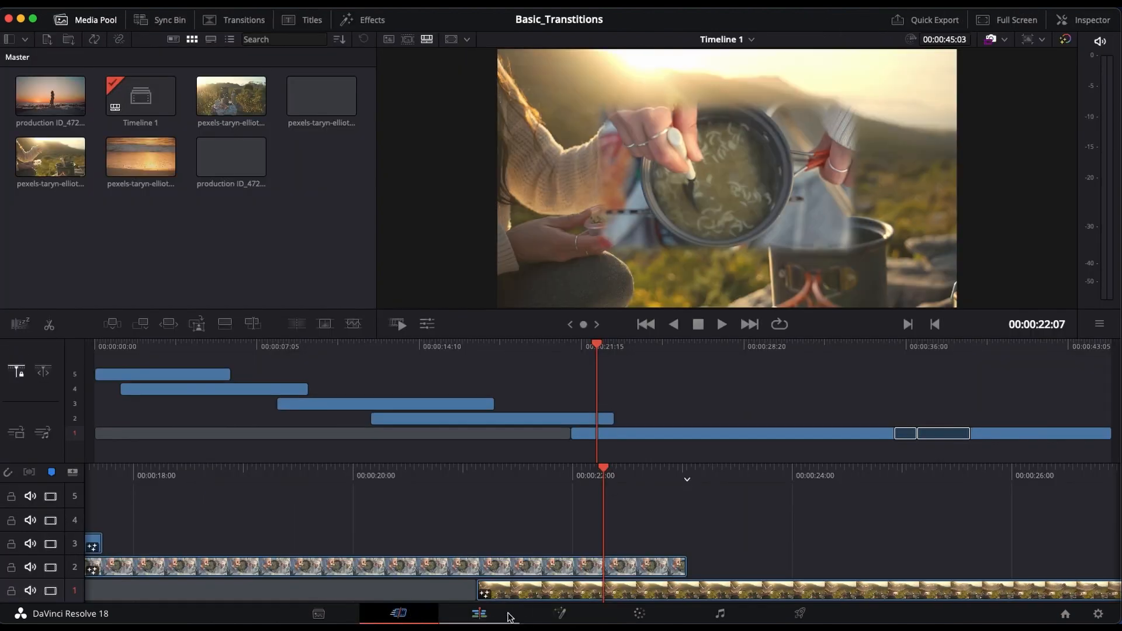
click(479, 613)
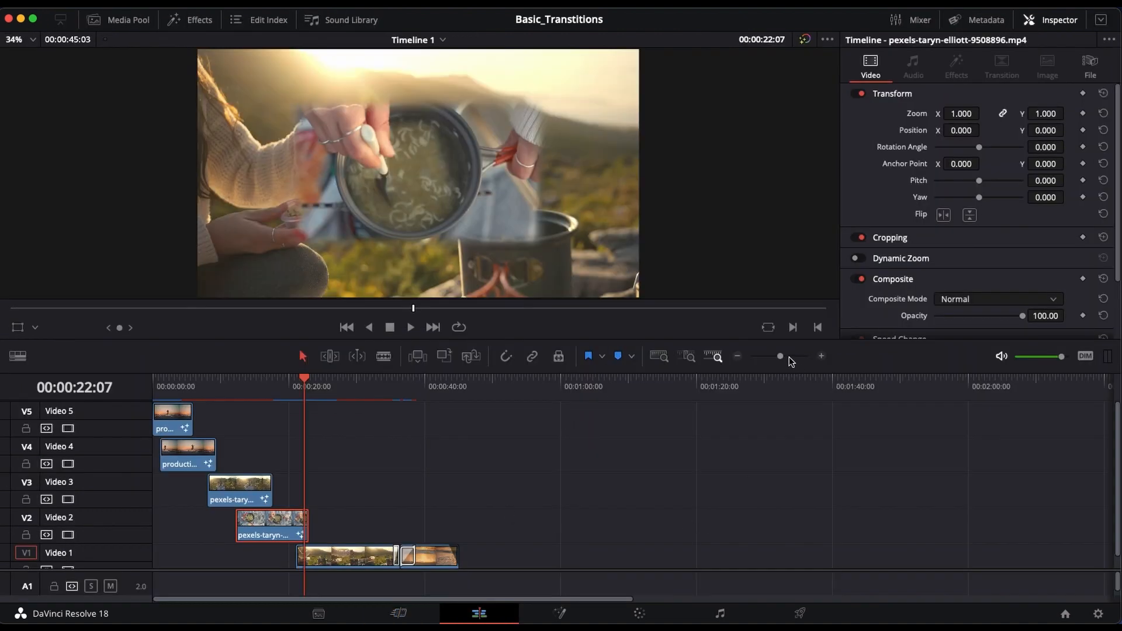
Step: Select the Video 5 clip at 00:00:03:16 and invert its Polygon1 mask in the Fusion composition
drag(781, 357, 784, 357)
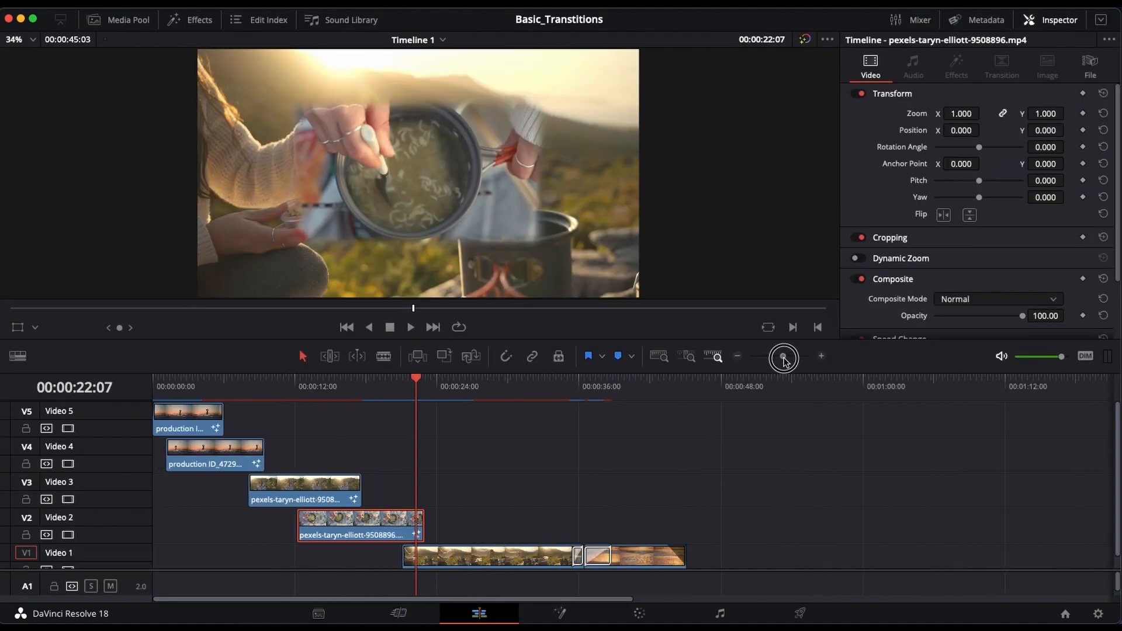
drag(457, 380, 201, 402)
click(206, 412)
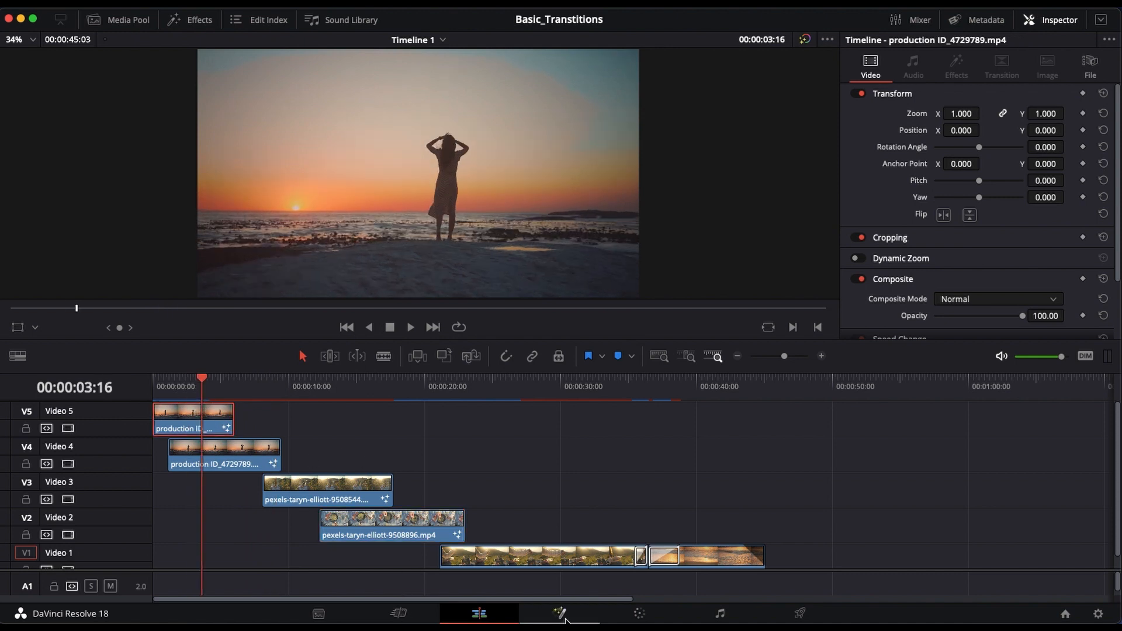
click(561, 613)
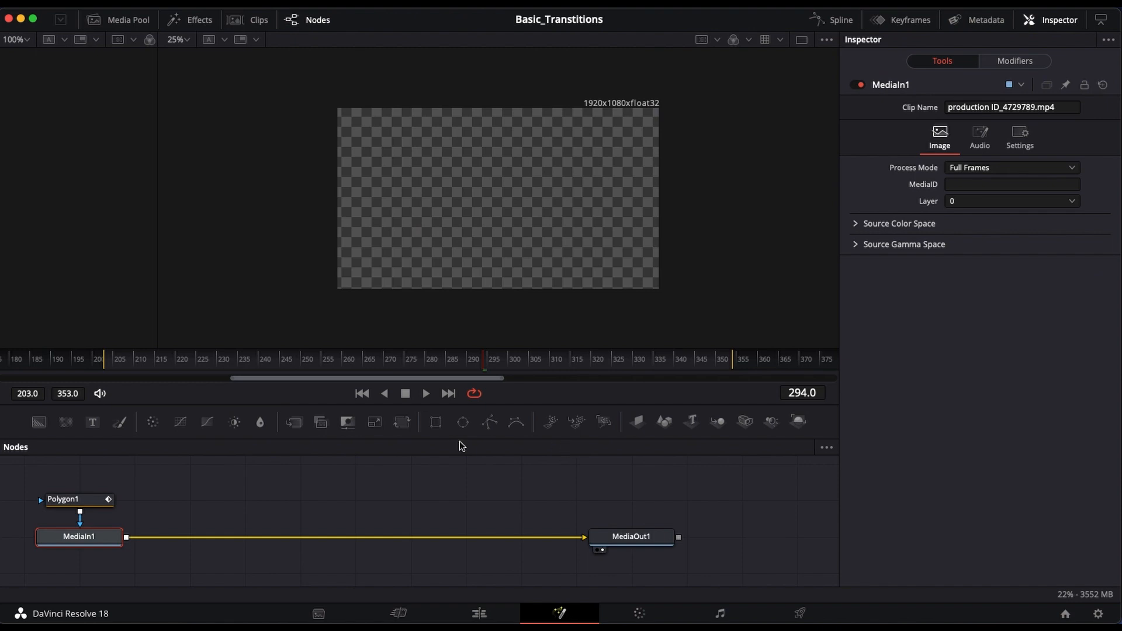
click(84, 506)
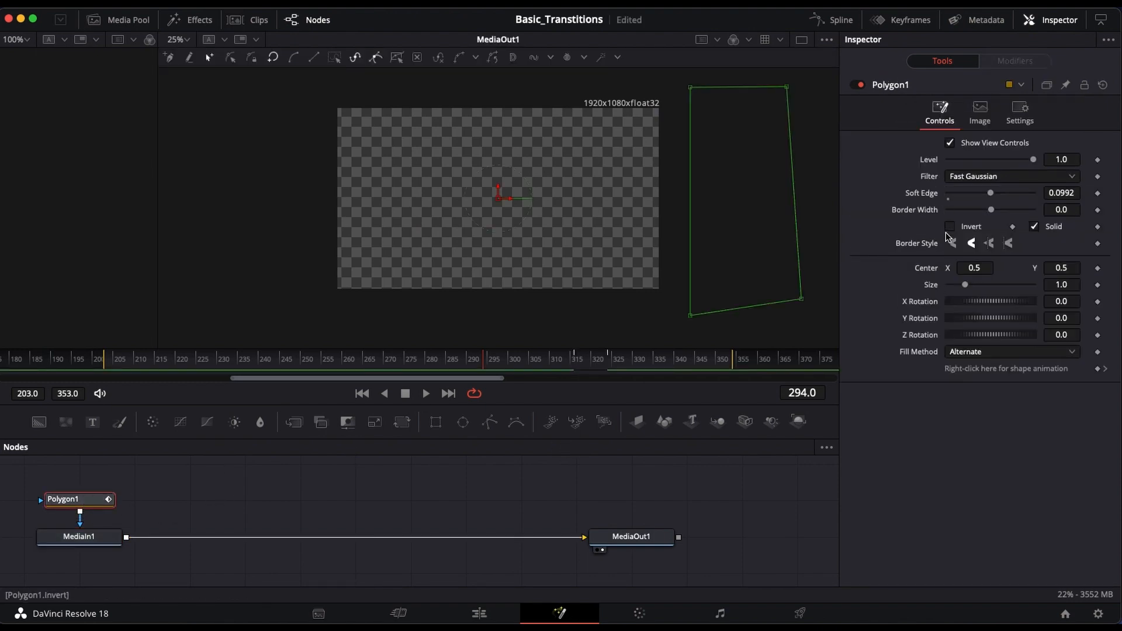
click(950, 226)
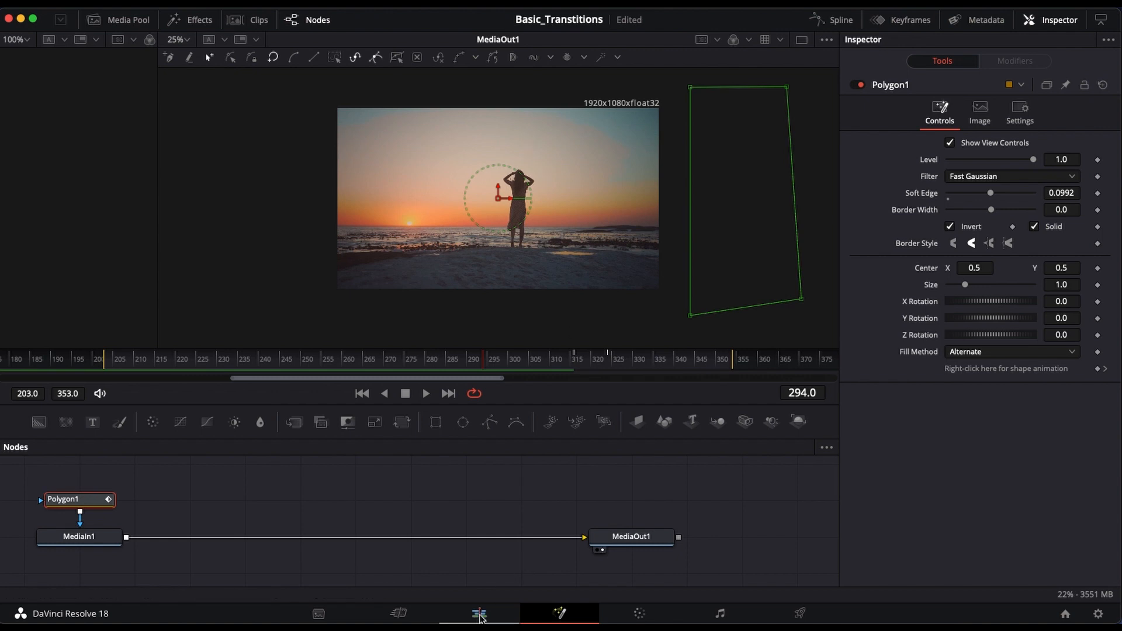
Step: Play the edit timeline from 00:00:00:00 to about 00:00:10:16 to review the opening transitions
click(479, 614)
drag(206, 386, 151, 386)
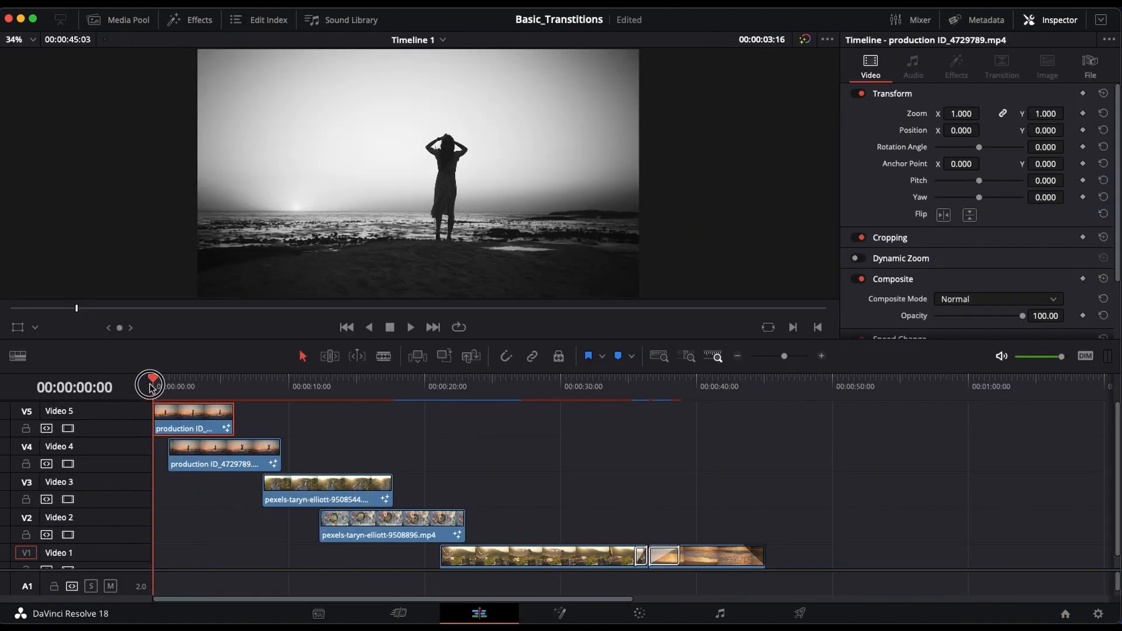
key(space)
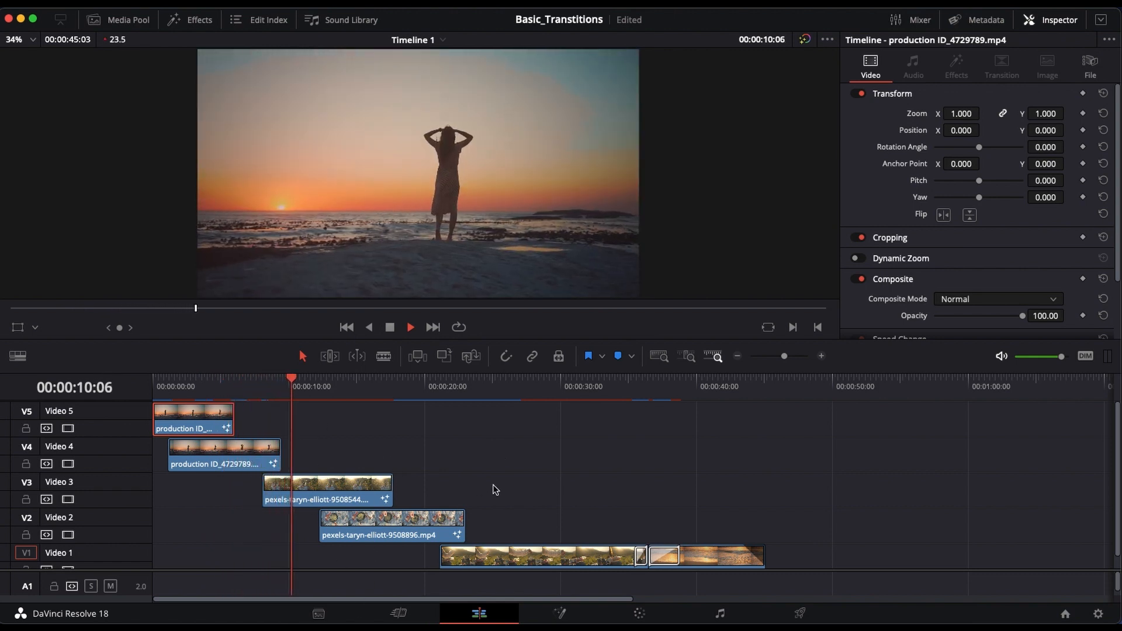
key(space)
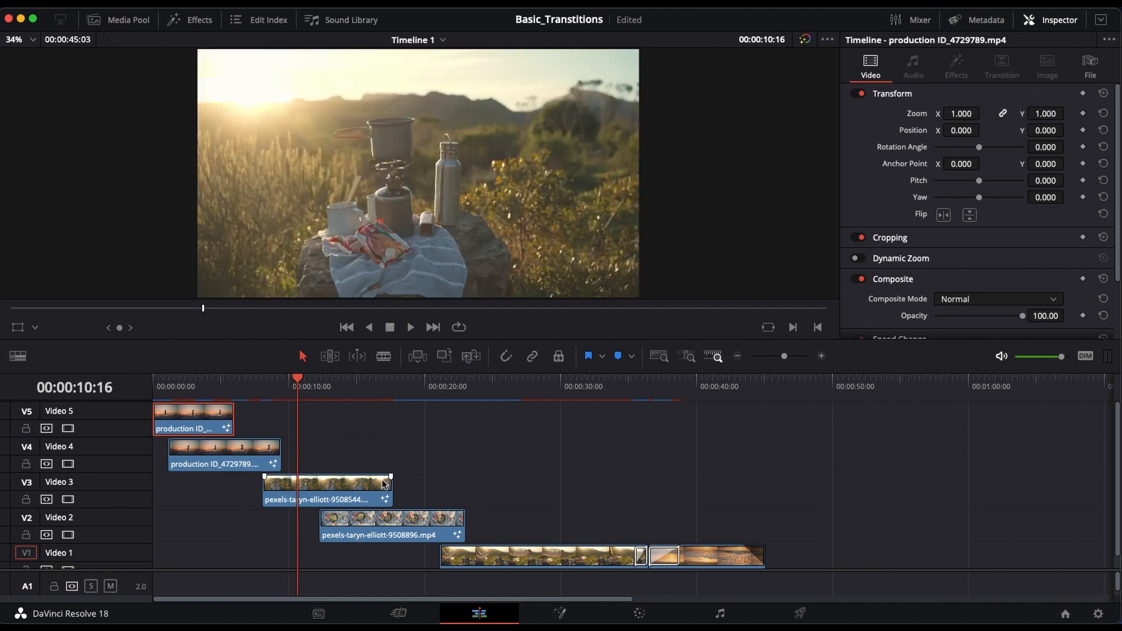
Step: At 00:00:16:12, set the Soft Edge of the Video 3 clip's Ellipse1 mask to 0.0614 and return to the edit timeline
drag(301, 380, 376, 409)
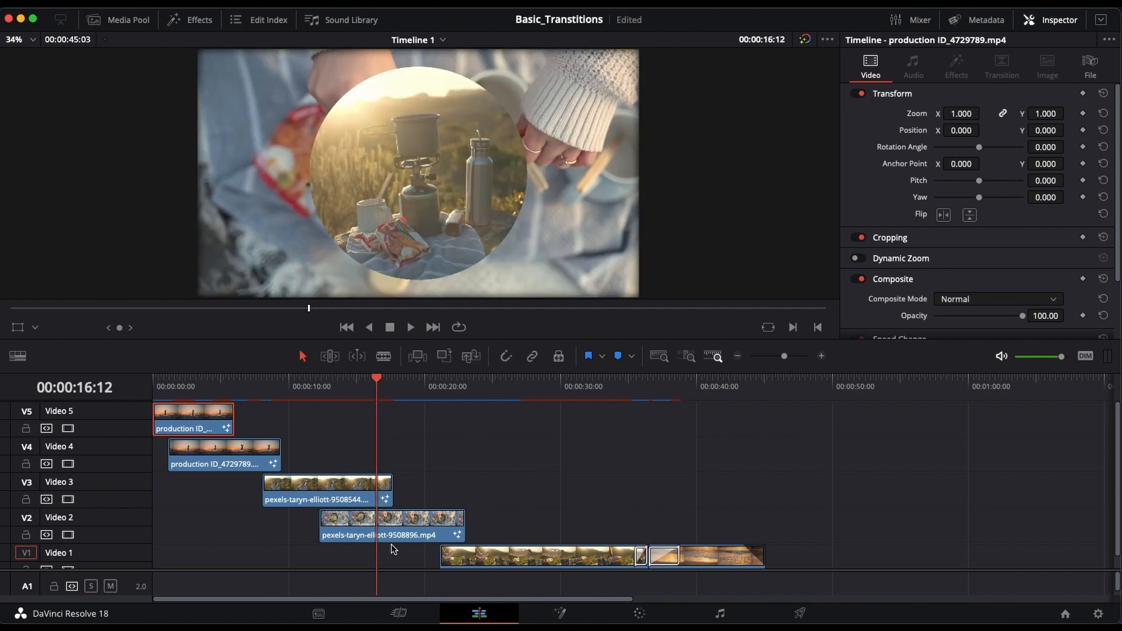
click(365, 495)
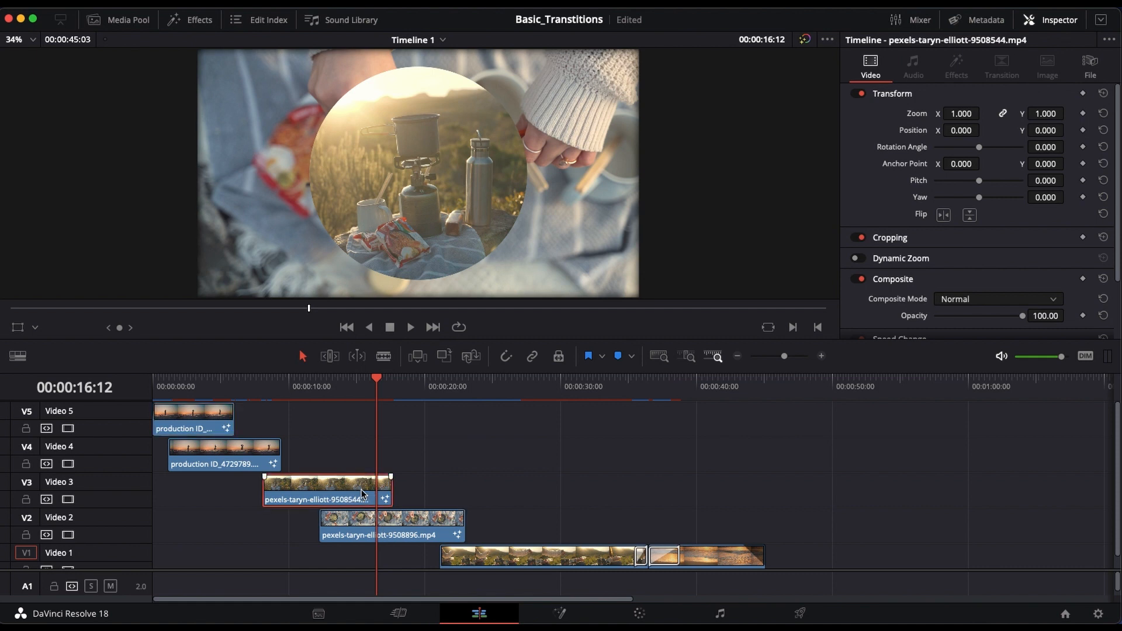
click(559, 613)
click(73, 482)
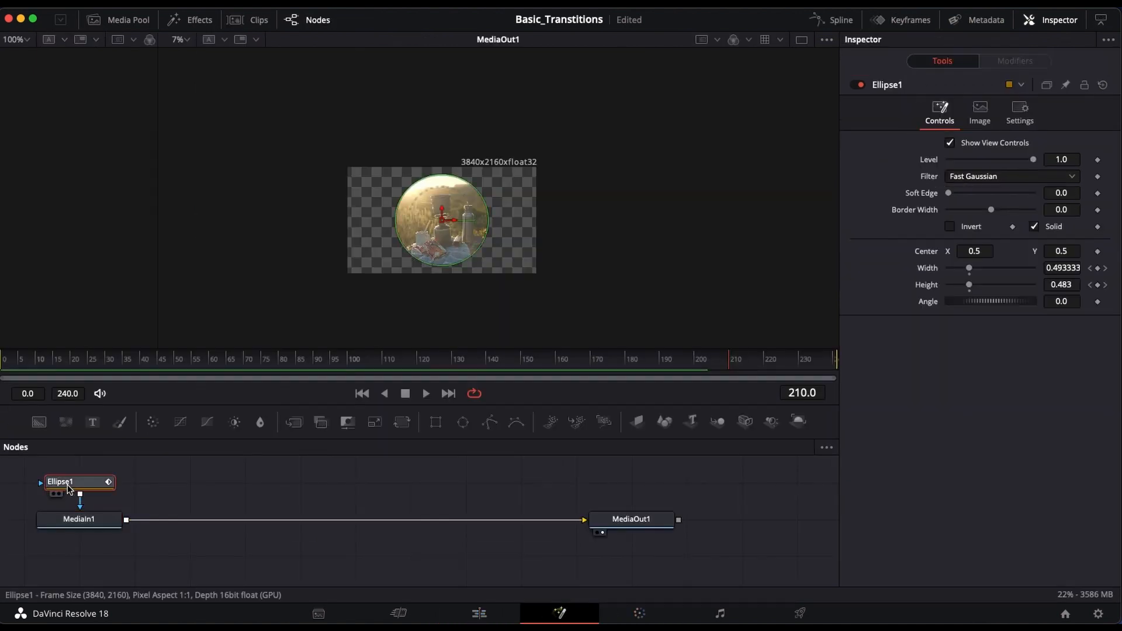
drag(947, 194, 976, 197)
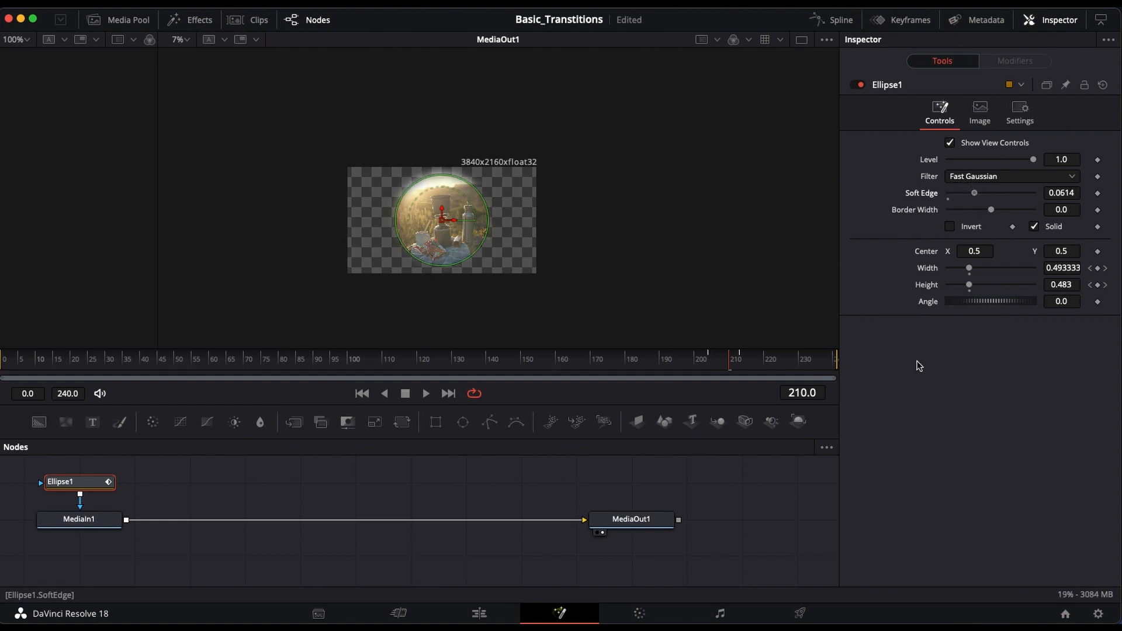
click(473, 614)
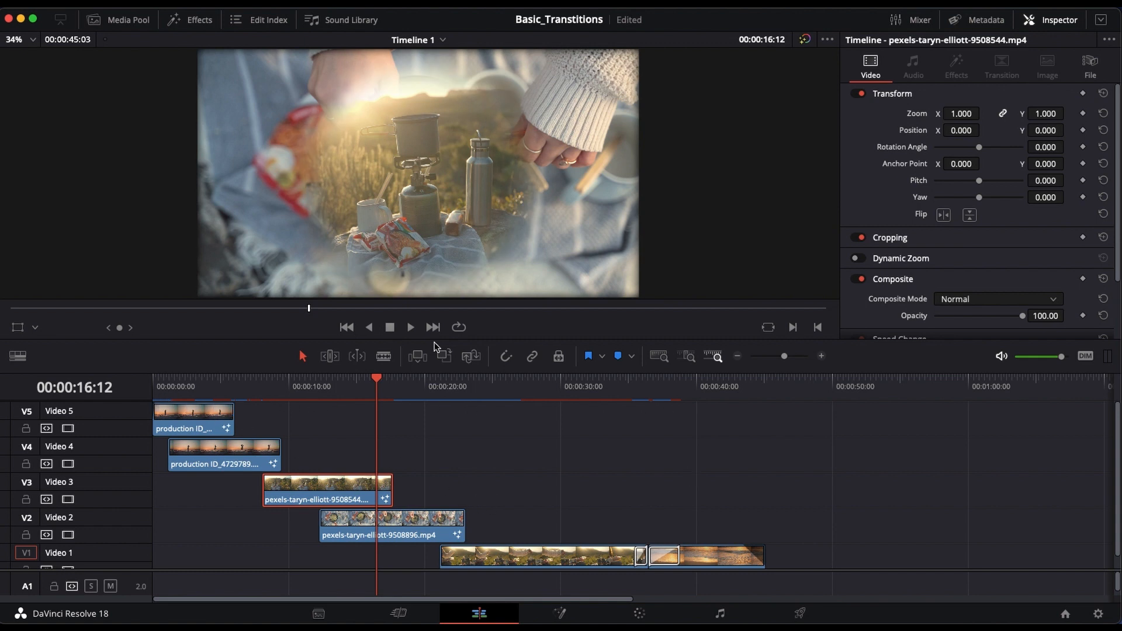
Step: Examine the playback Render Cache modes and close the options without choosing a different one
click(290, 1)
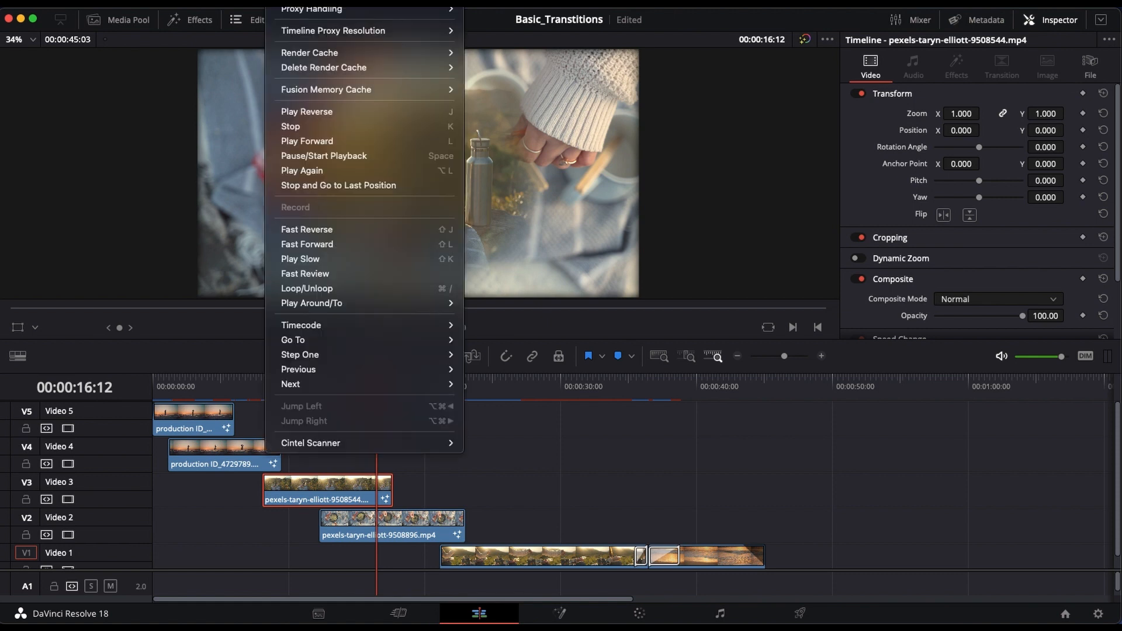
mouse_move(353, 53)
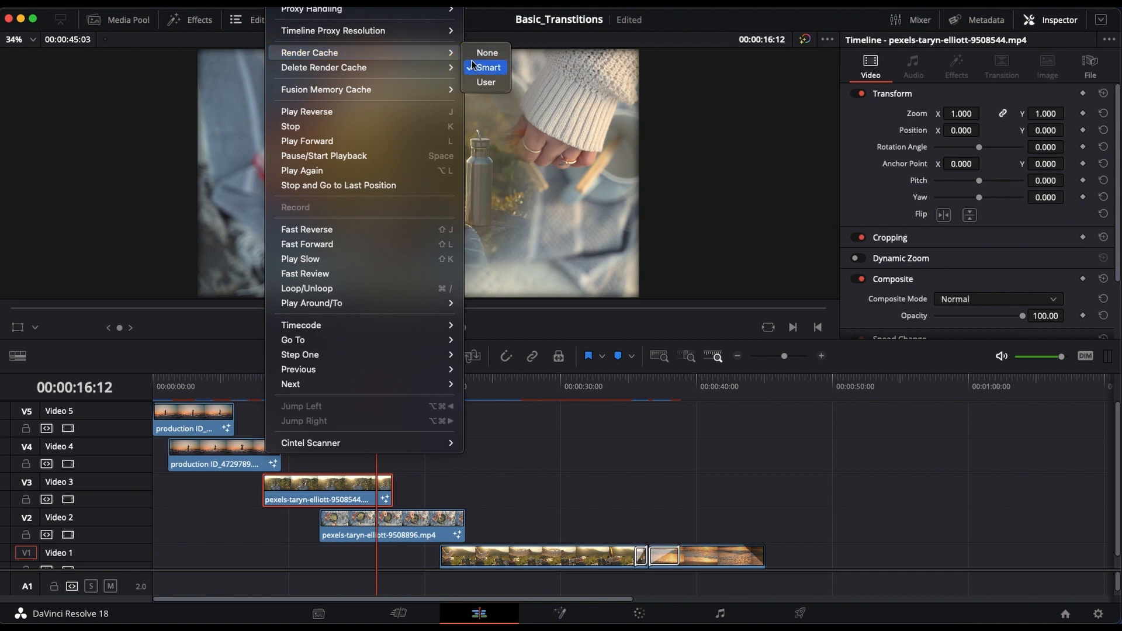
mouse_move(362, 9)
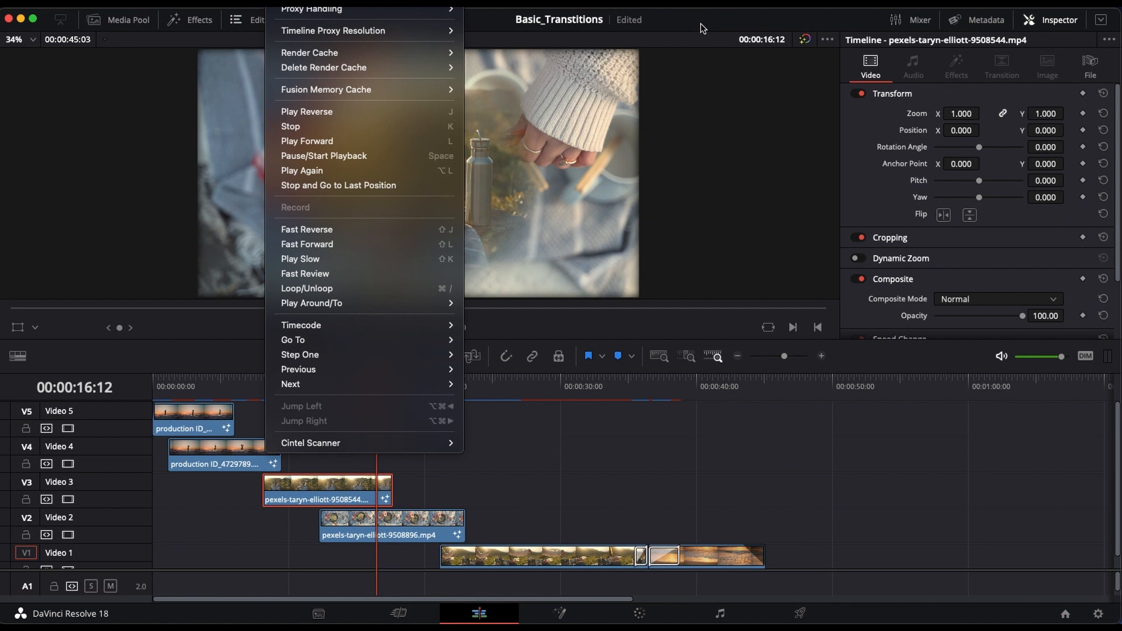
click(702, 29)
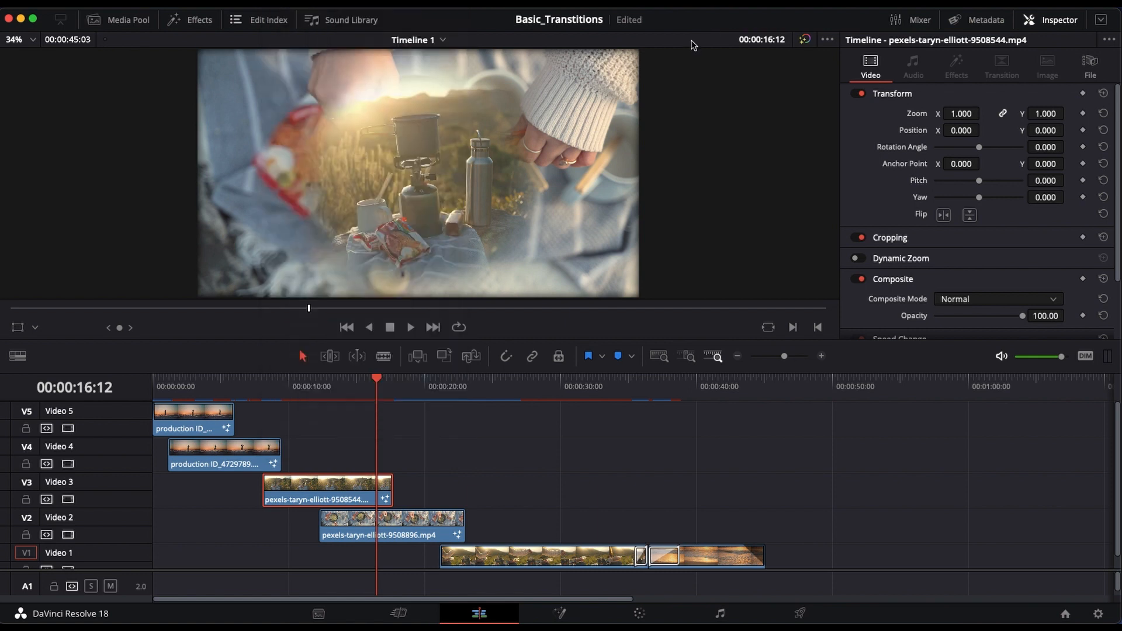
Step: Play the softened ellipse transition on the timeline from 00:00:14:07 to 00:00:17:21
drag(376, 377, 347, 377)
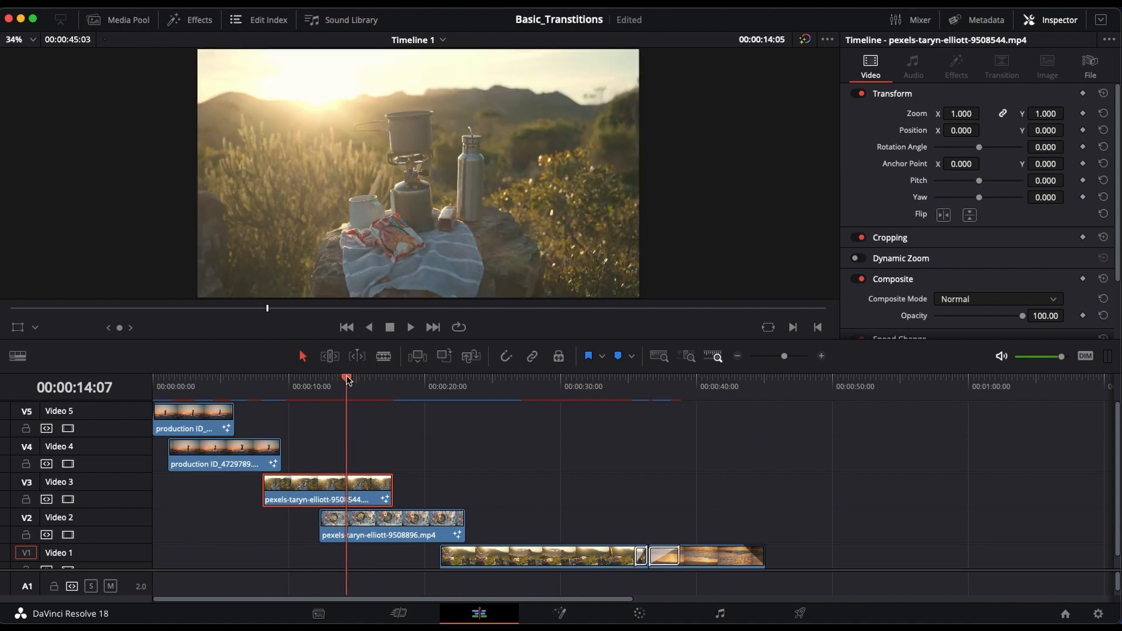
key(space)
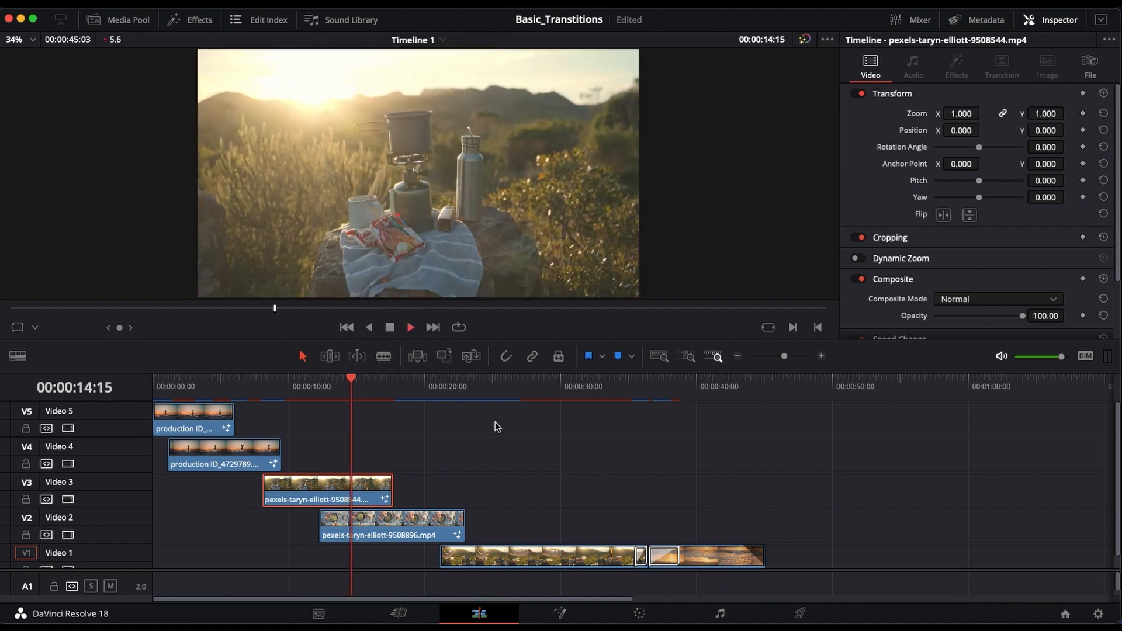
key(space)
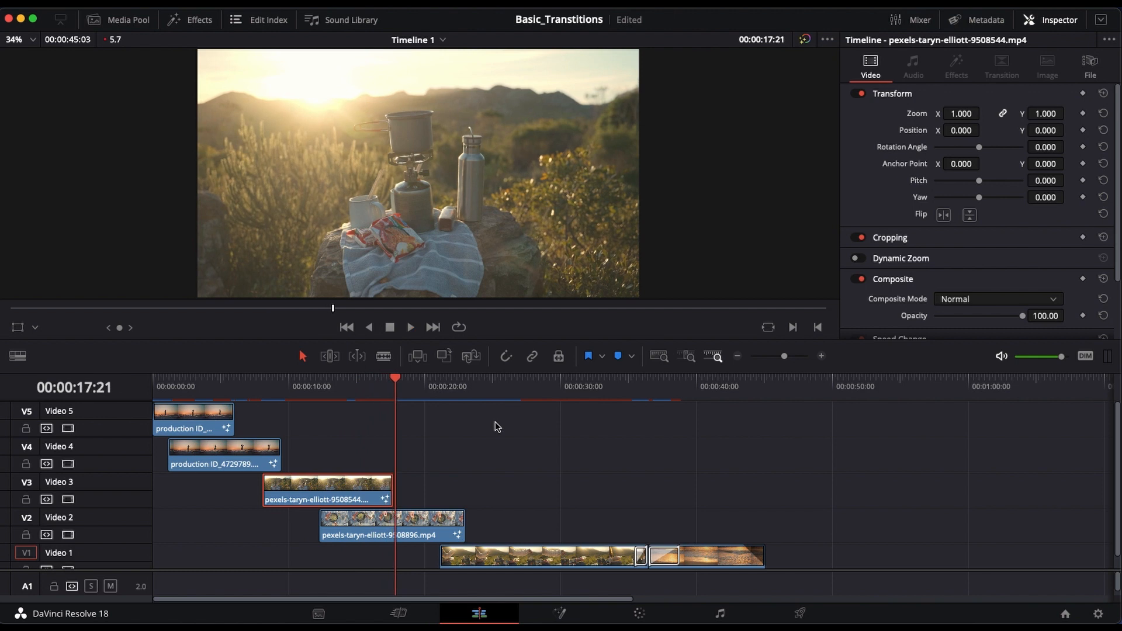
Step: With the playhead at 00:00:16:12, examine the library of video transitions from Dissolve through Fusion Transitions and close it
drag(390, 376, 377, 379)
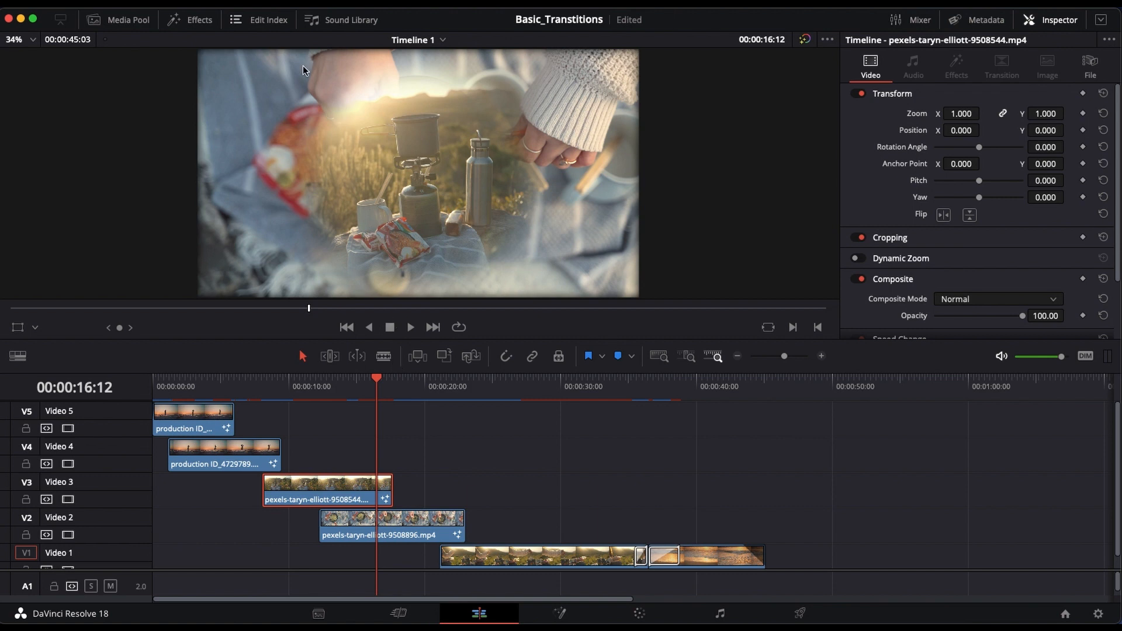
click(199, 21)
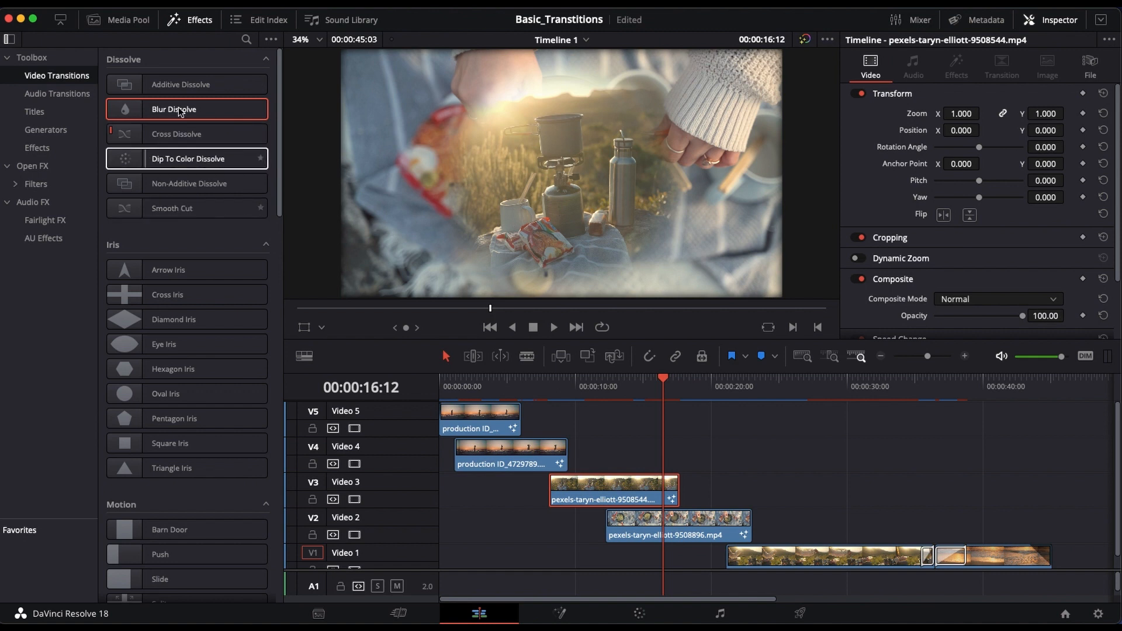
scroll(229, 483, down, 5)
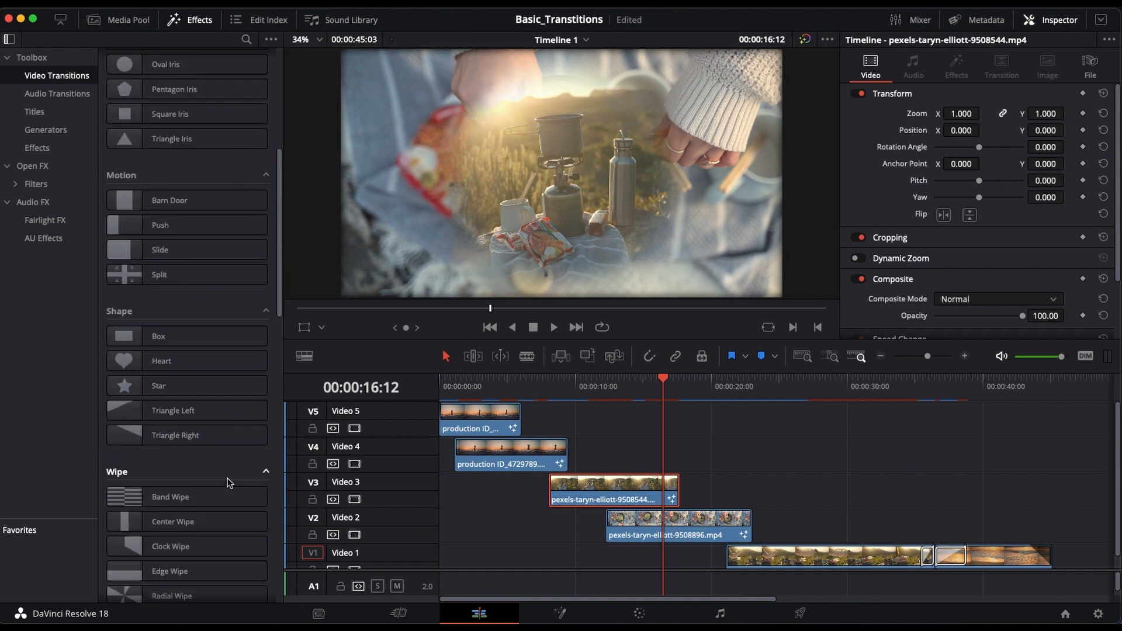
scroll(229, 468, down, 4)
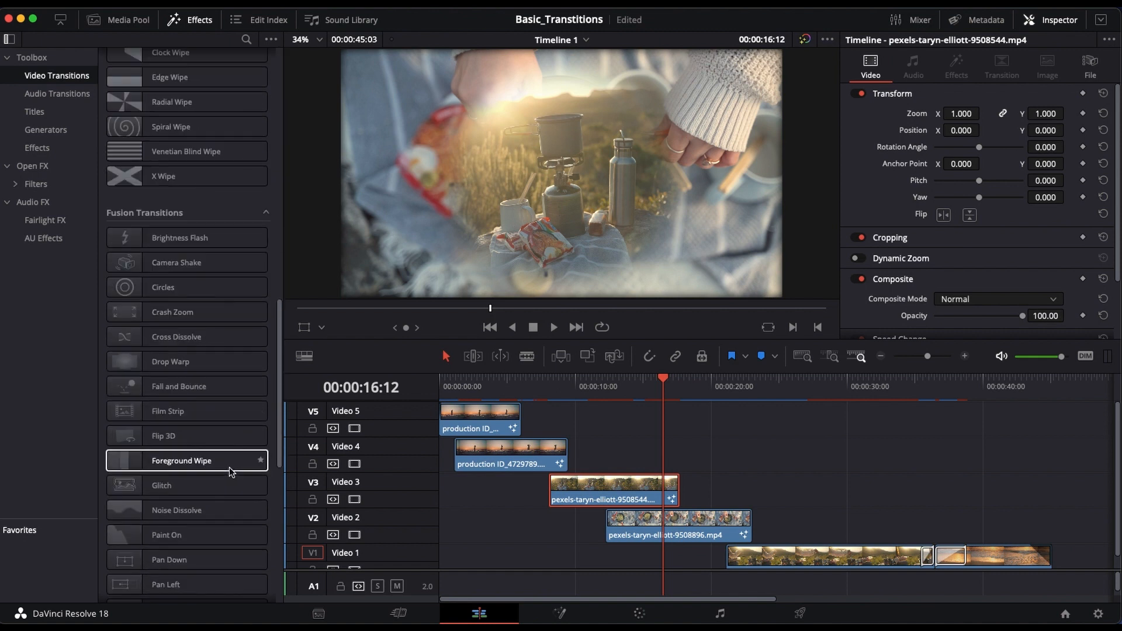
scroll(229, 468, up, 7)
scroll(237, 444, up, 3)
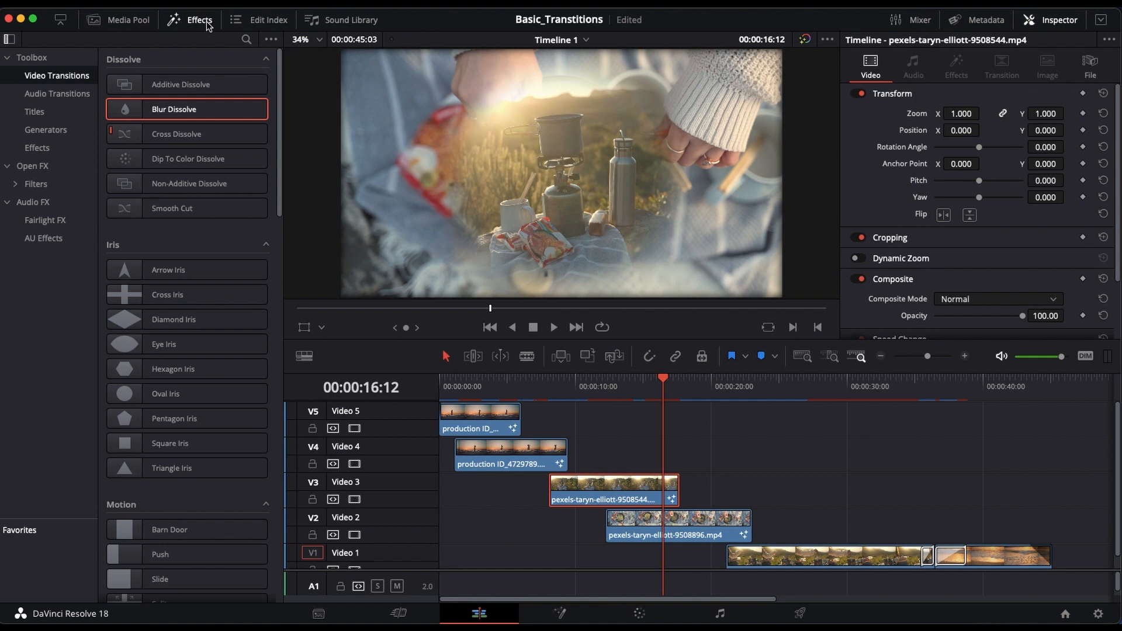
click(204, 25)
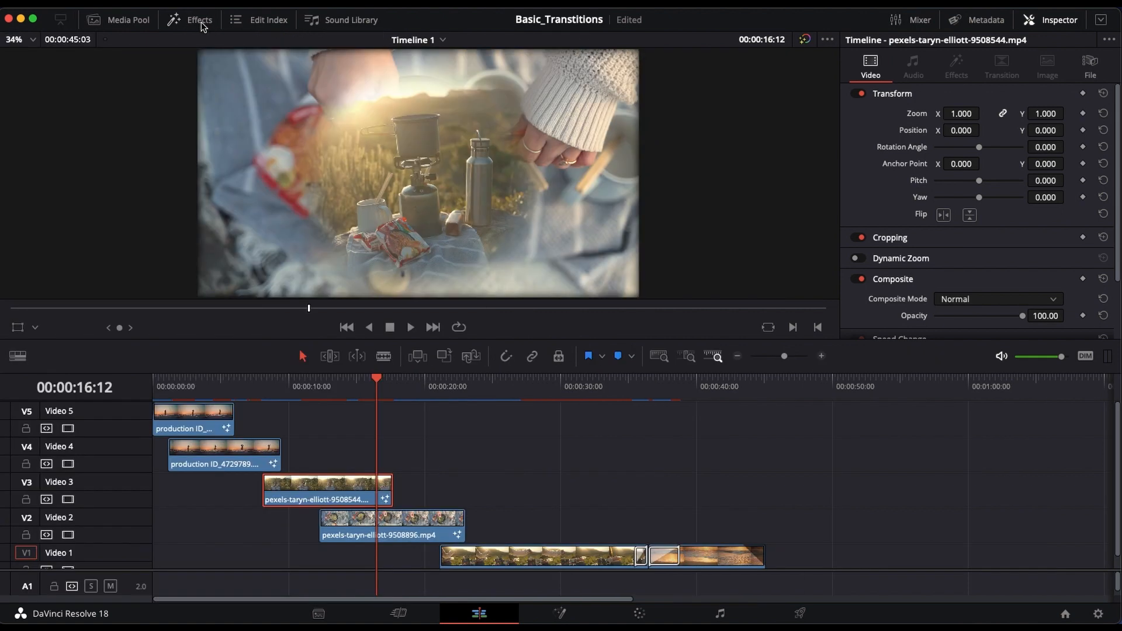
Step: Open the Video 5 clip's Fusion composition at 00:00:04:15 and scrub its Polygon mask wipe back to frame 307
click(198, 409)
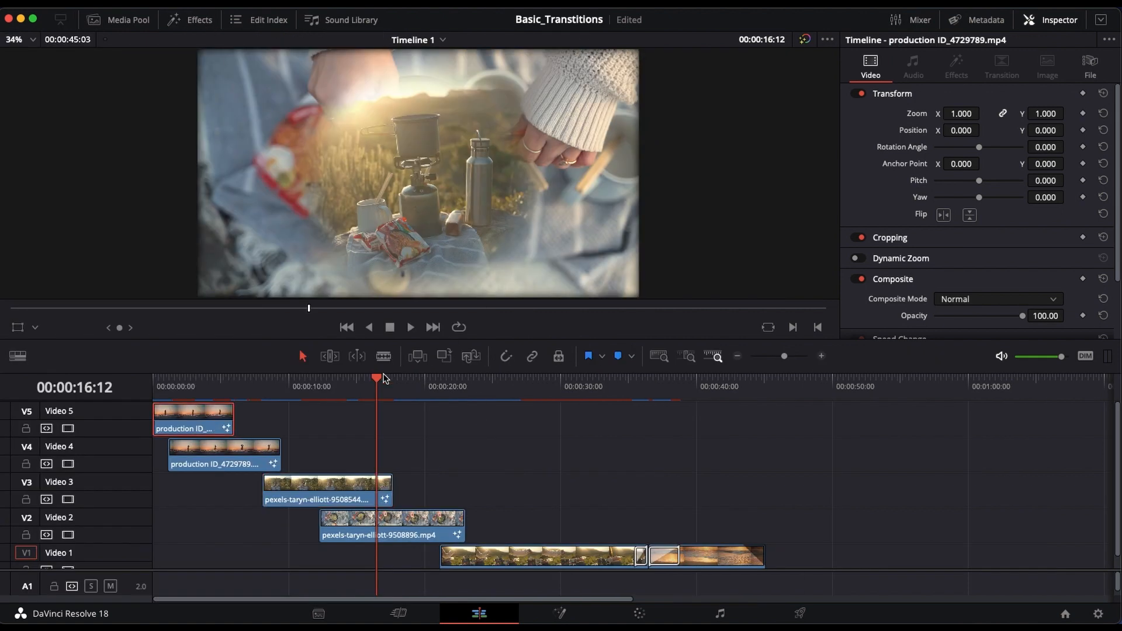
drag(376, 381, 216, 399)
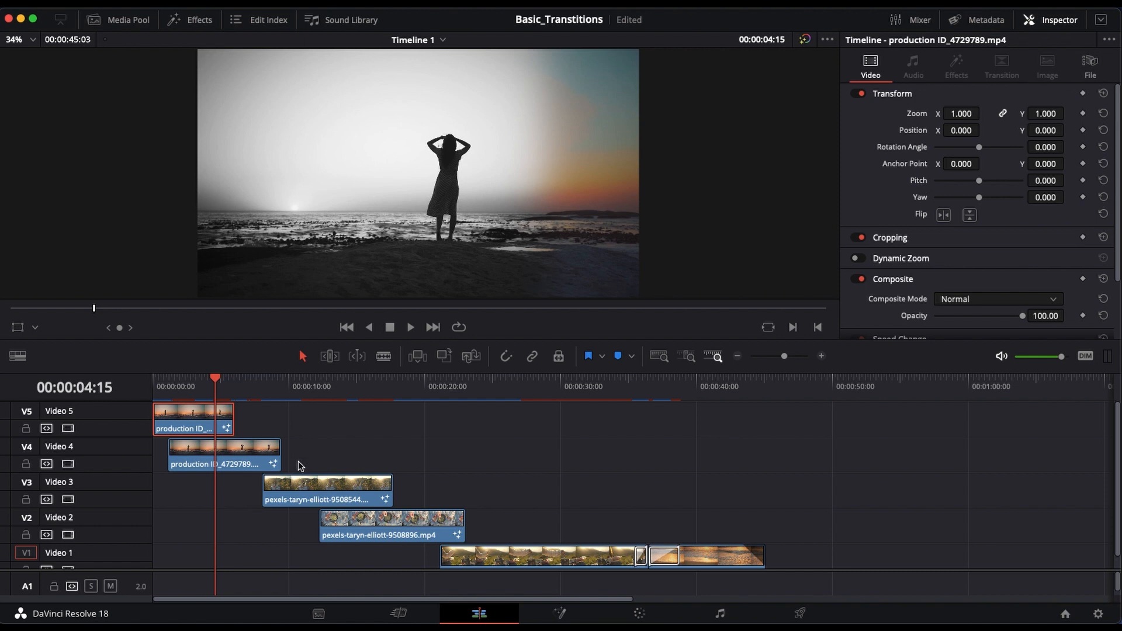
click(251, 456)
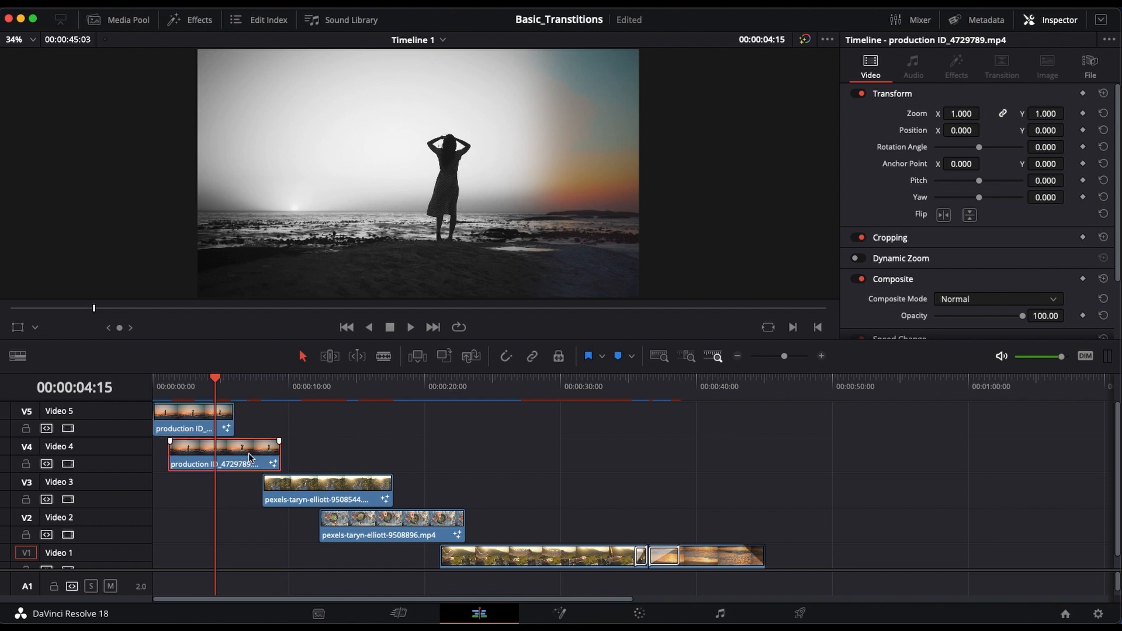
click(201, 423)
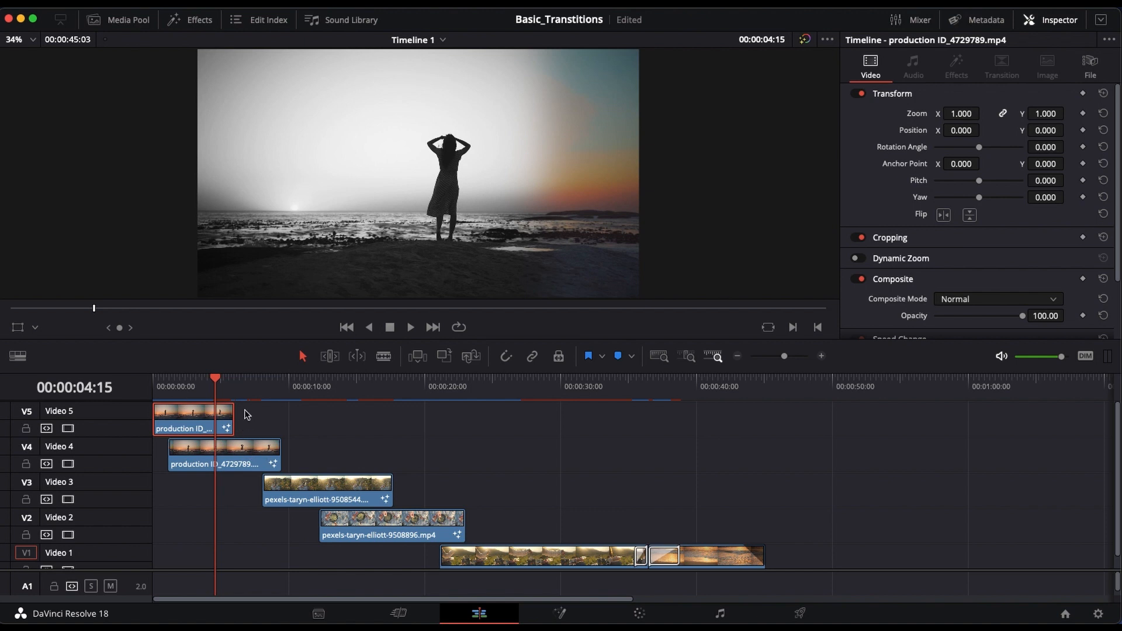
click(561, 613)
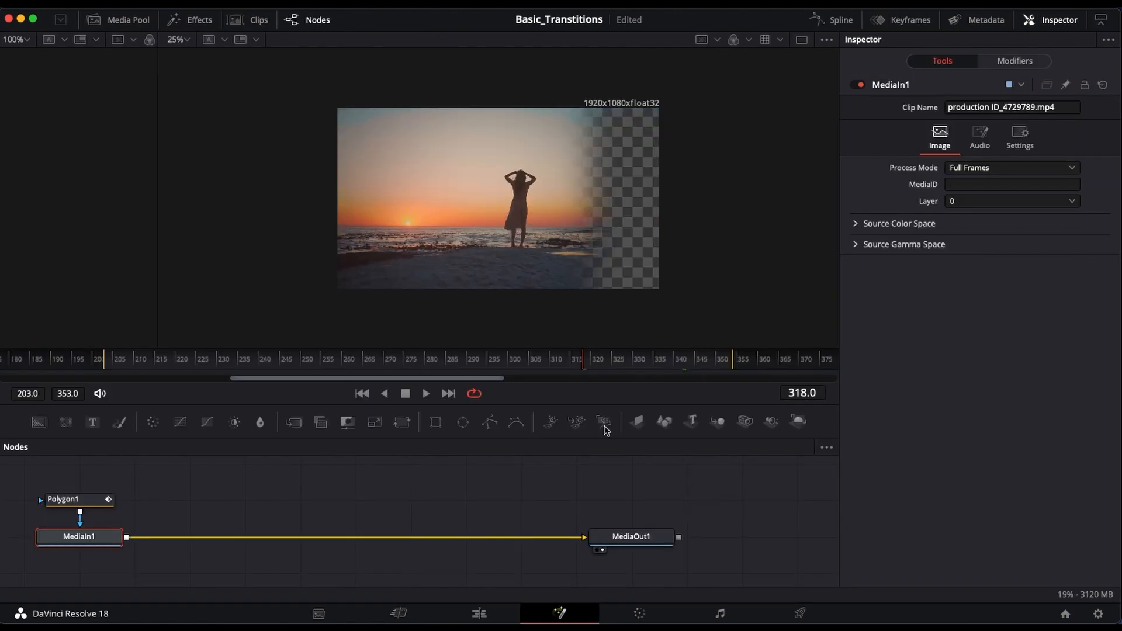
click(582, 362)
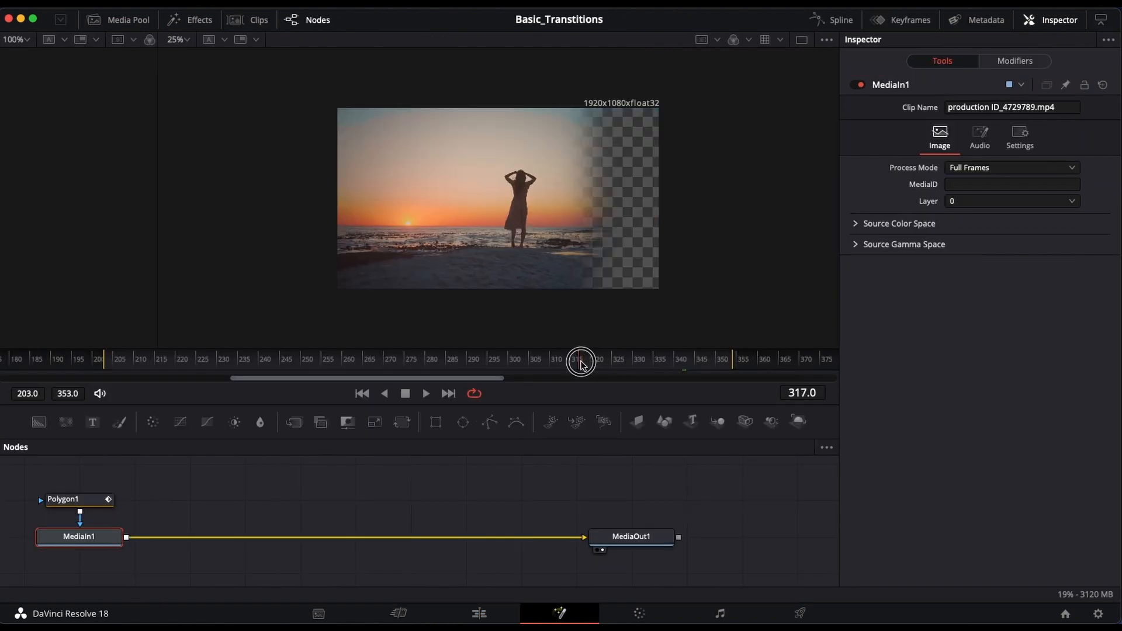
drag(581, 364, 537, 368)
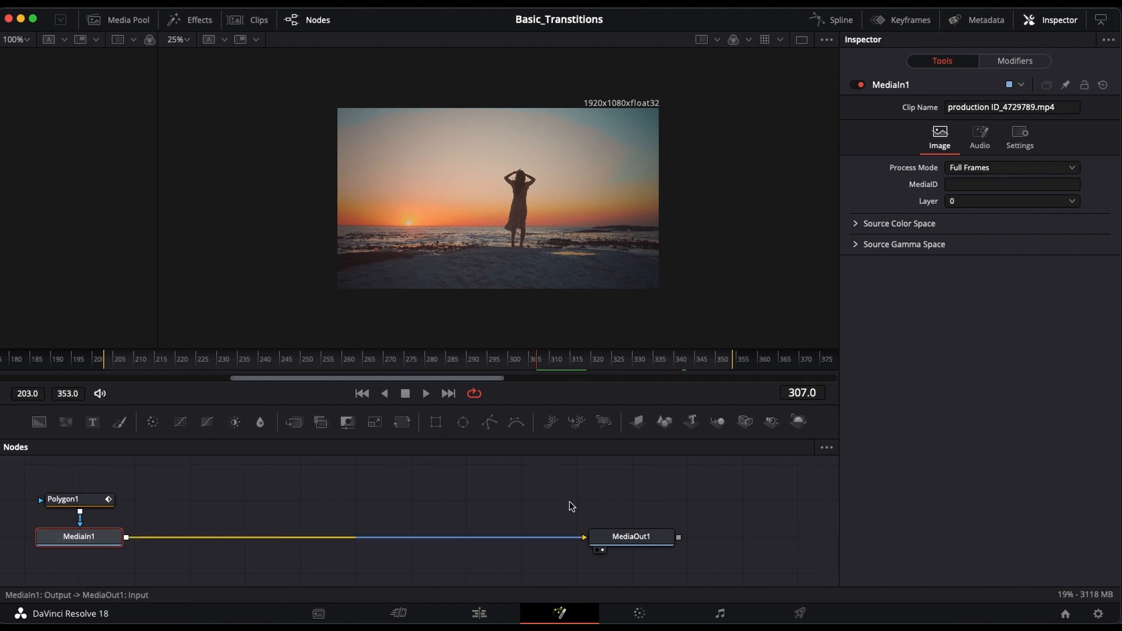
Step: In the color grade of the Video 5 clip, set Saturation to 0.00 and Contrast to 1.656, and return to the edit timeline
click(677, 608)
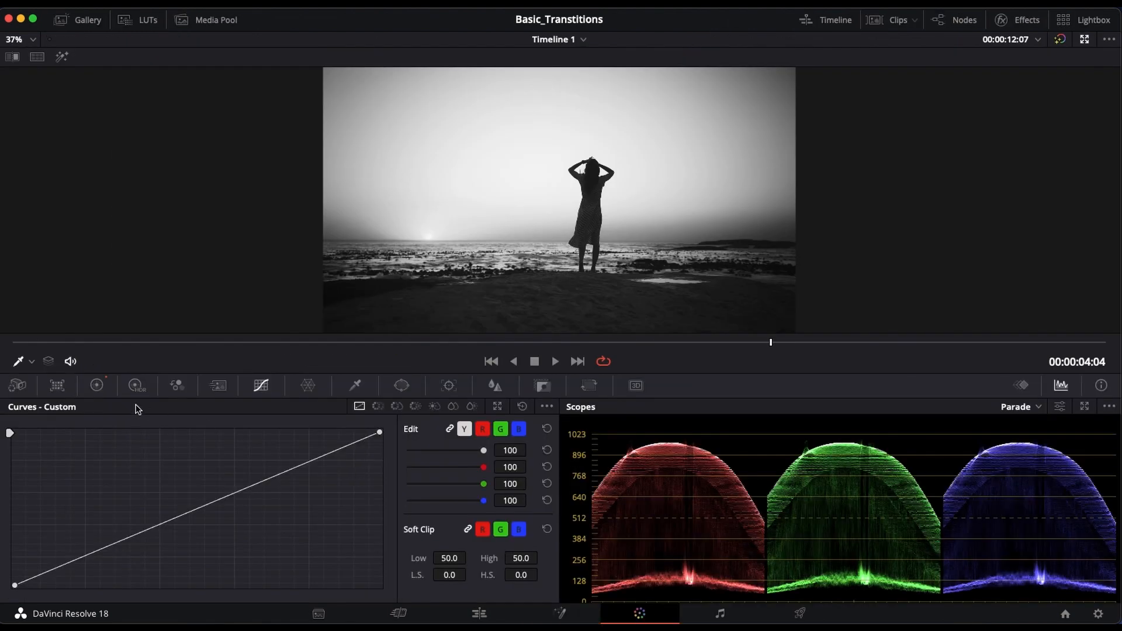
click(97, 386)
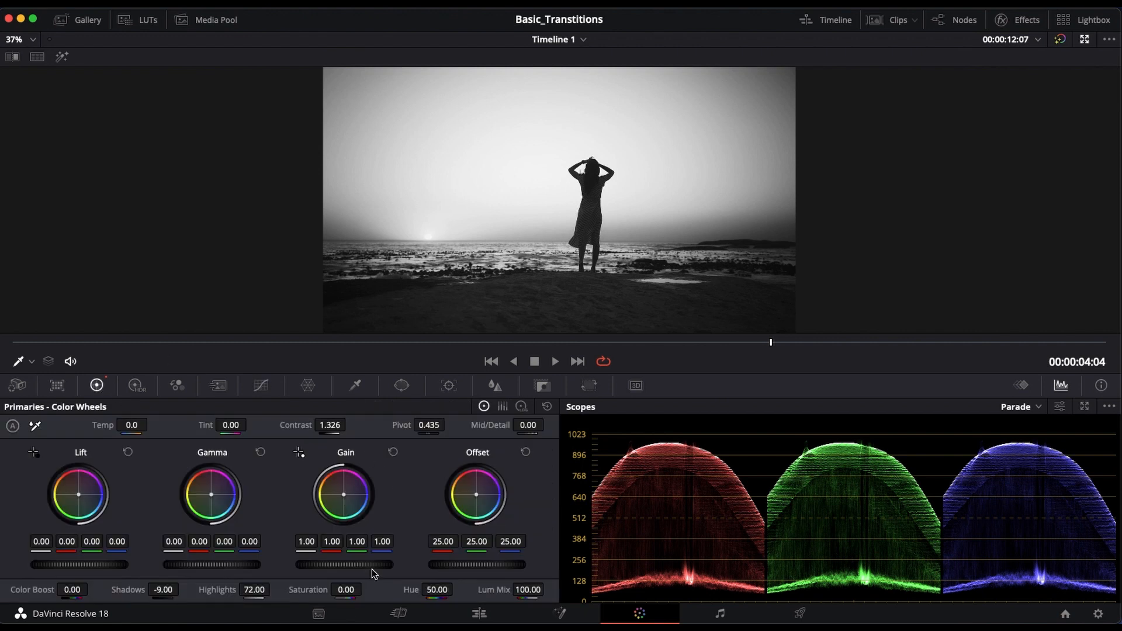
click(344, 591)
drag(344, 591, 32, 603)
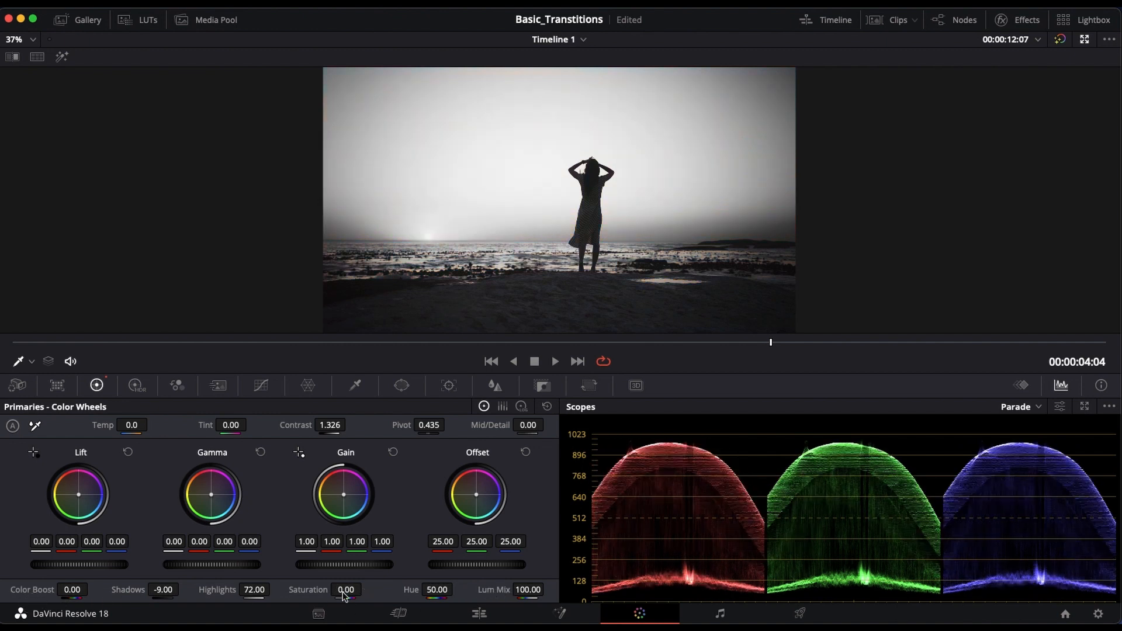
drag(329, 430, 436, 433)
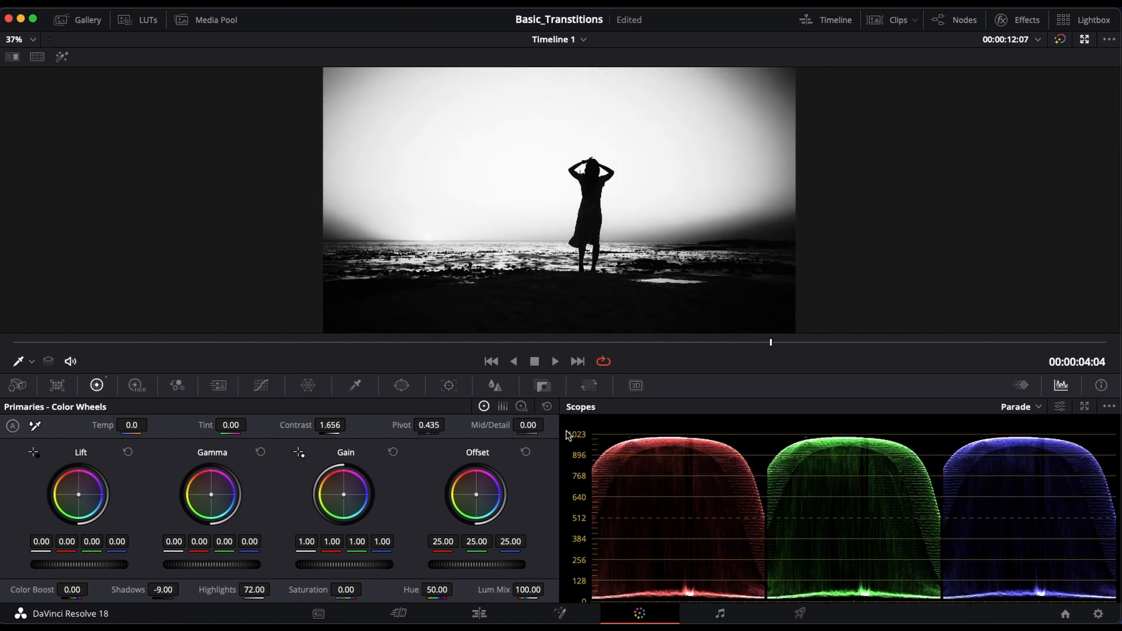
click(479, 613)
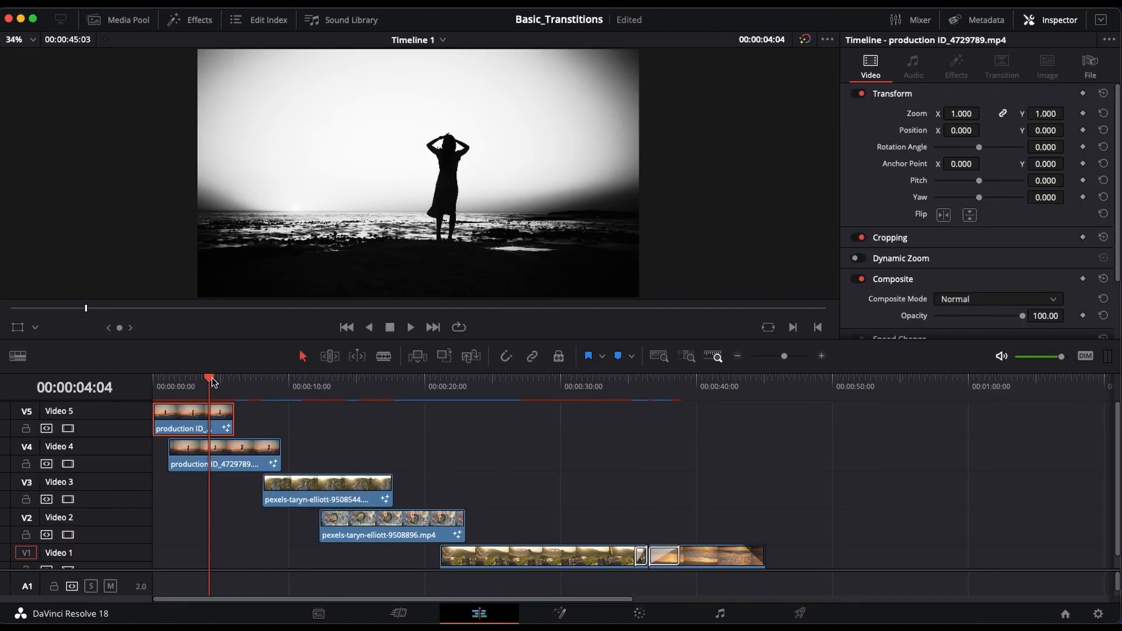
Step: Play the edit timeline from 00:00:04:15 to about 00:00:23:14 to review the masked transitions between the stacked clips
drag(211, 381, 218, 381)
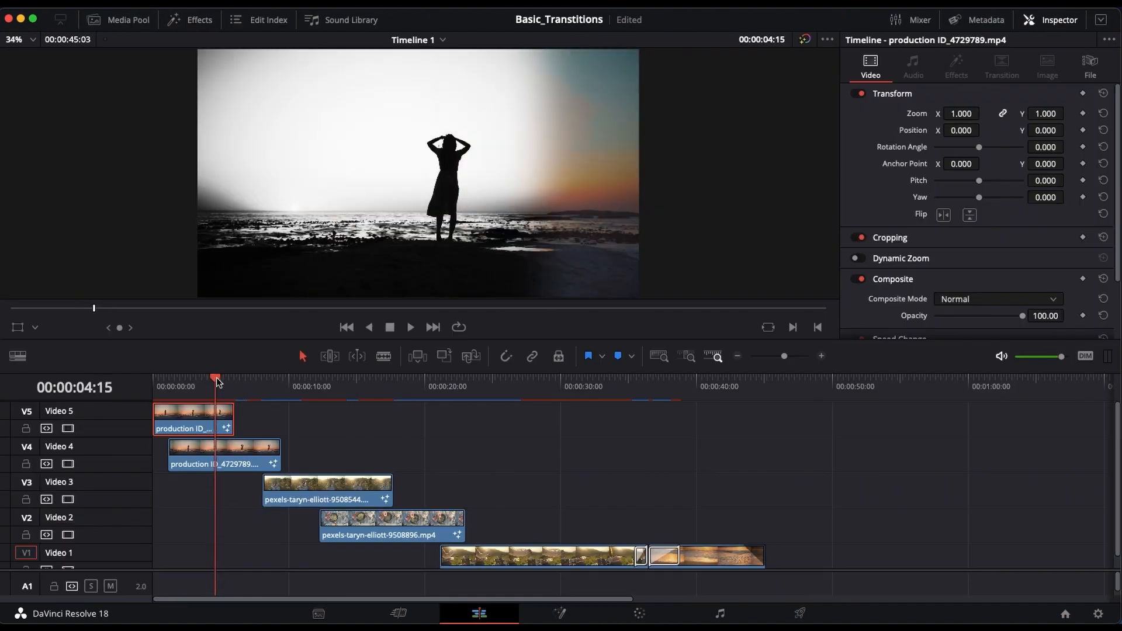
key(space)
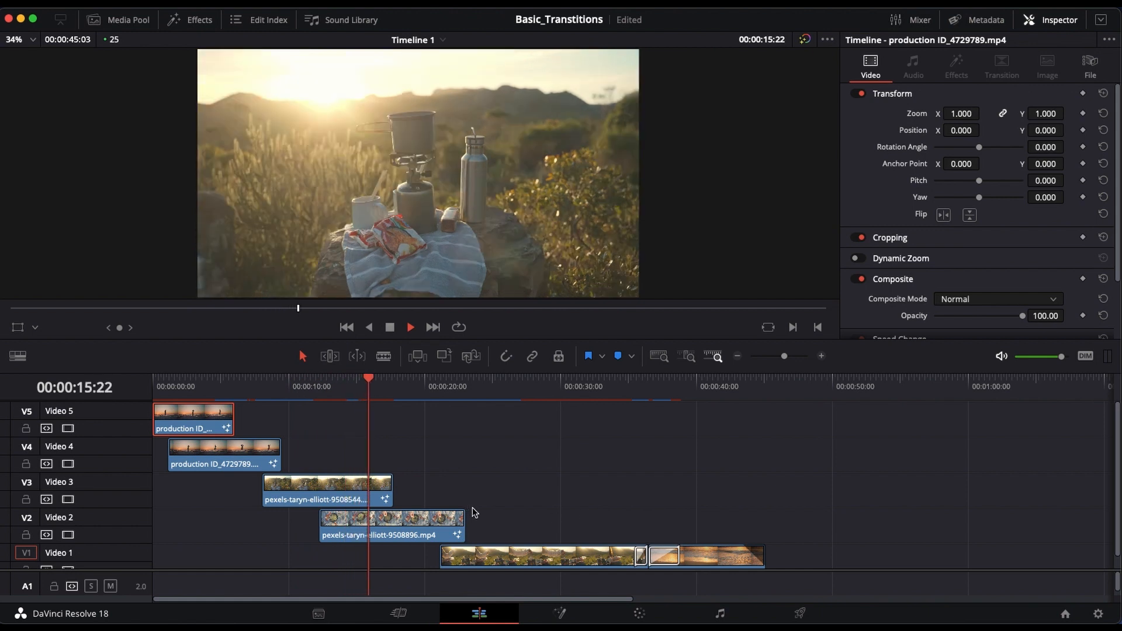
key(space)
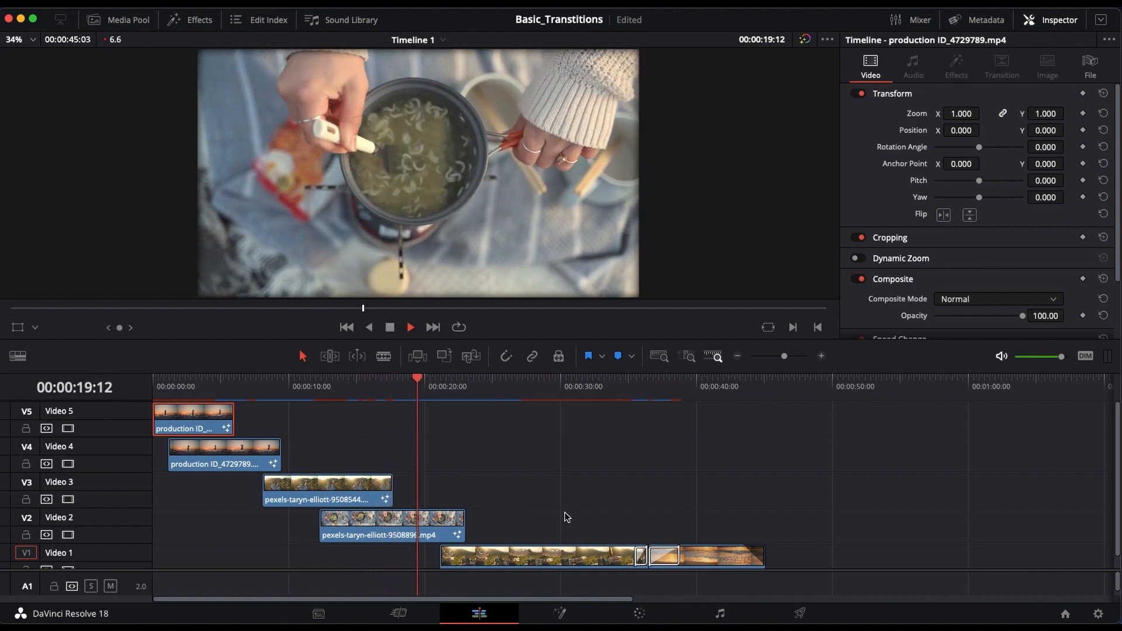
key(space)
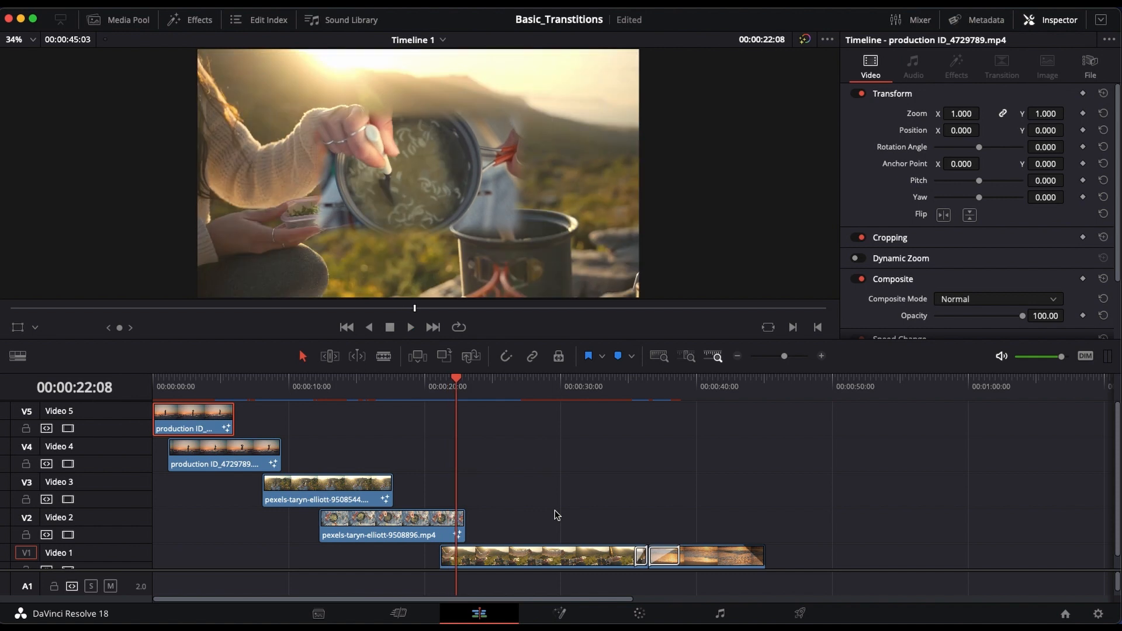
key(space)
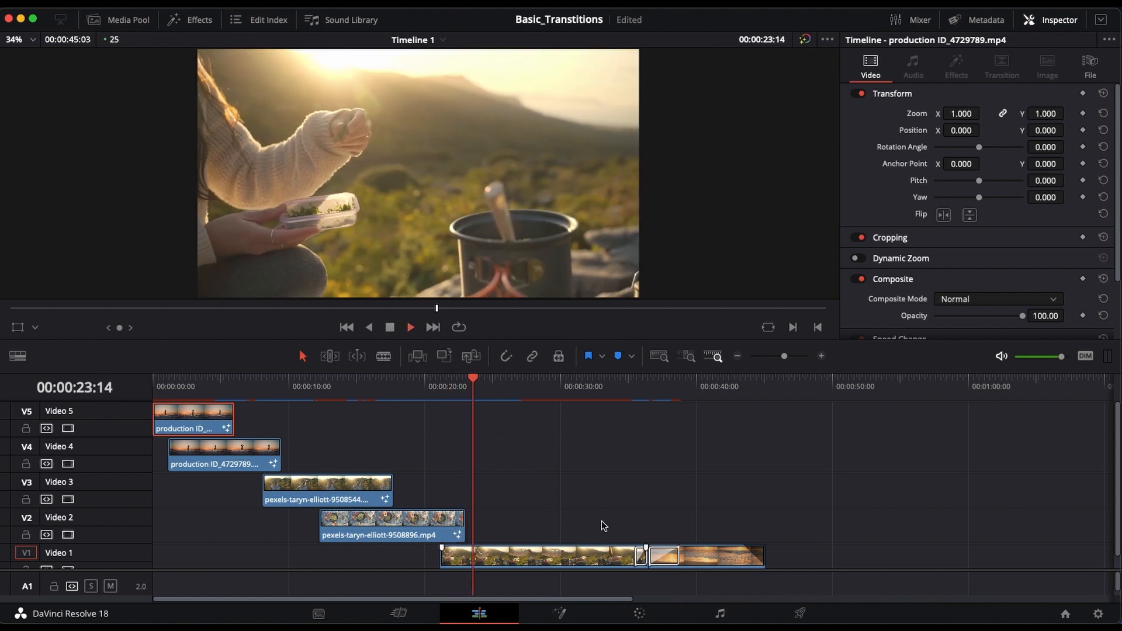
Step: Play the final Video 1 transitions from 00:00:35:00 to the timeline's end and return the playhead to 00:00:00:00
drag(484, 383, 628, 411)
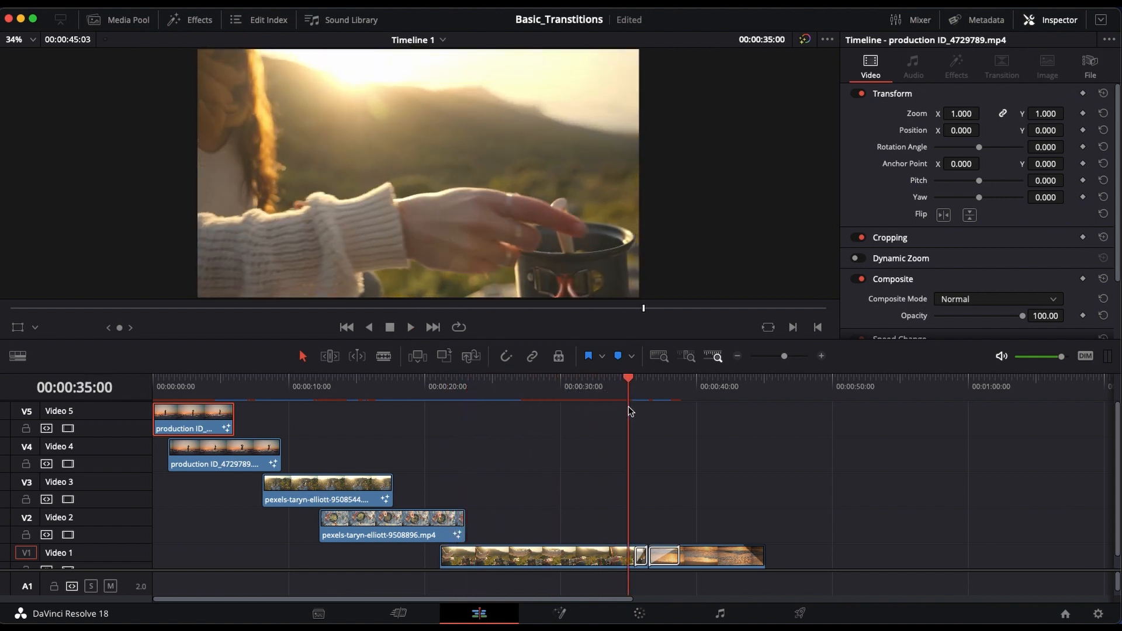
key(space)
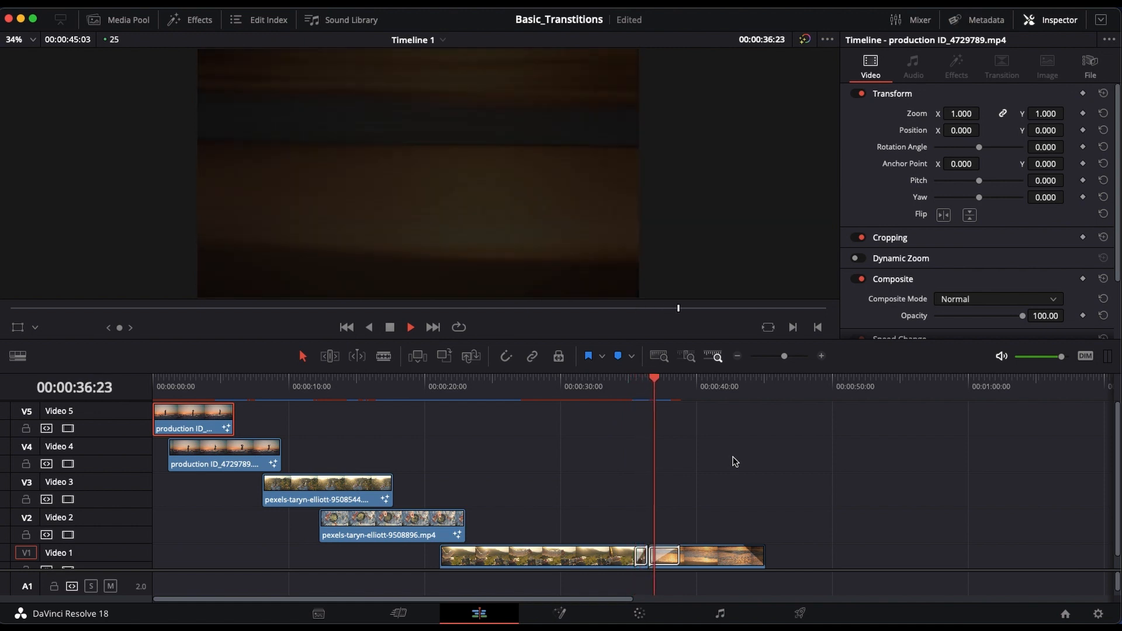
key(space)
key(space)
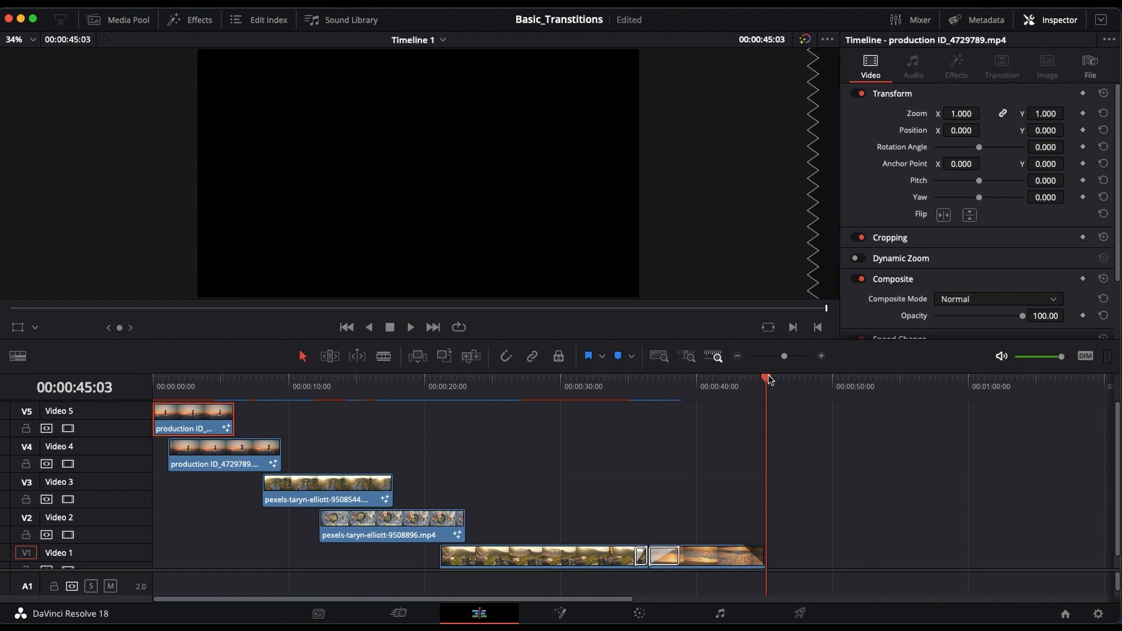
drag(764, 382, 129, 387)
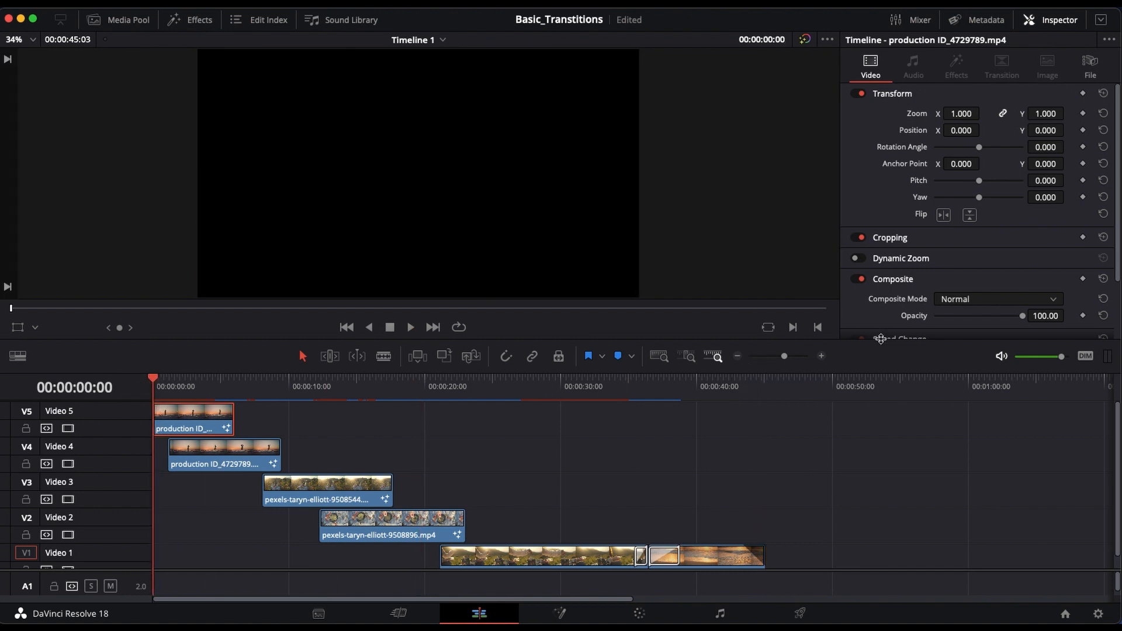